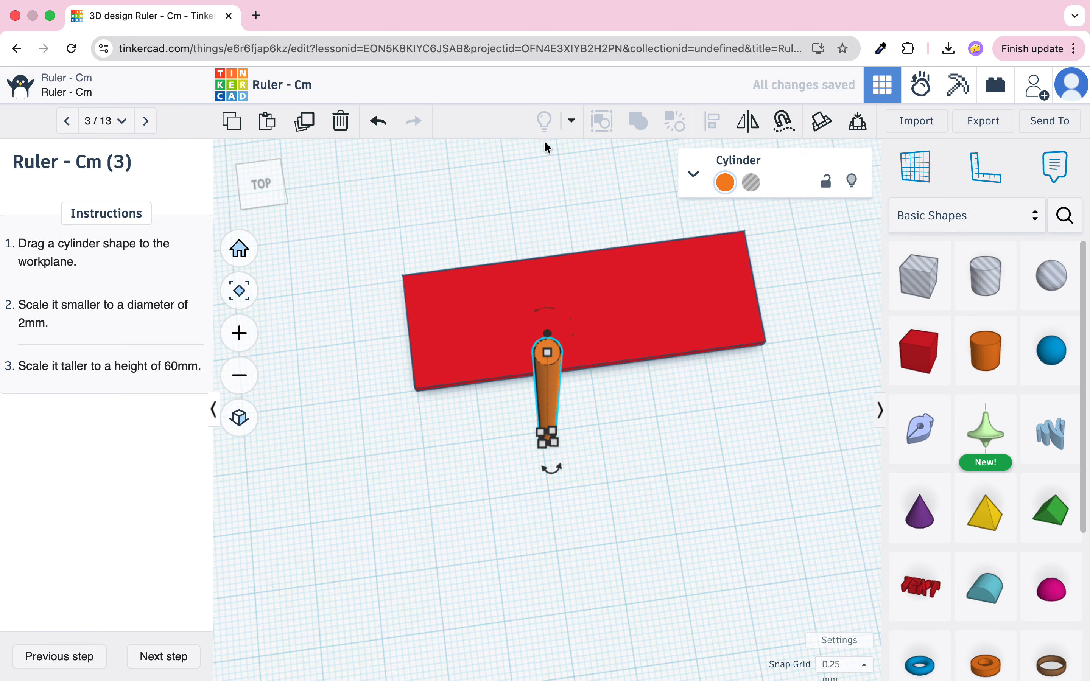
# - Advance the lesson to step 4 of 13 and hide the red box covering the marked areas
pyautogui.scroll(10, 538, 327)
pyautogui.scroll(-3, 612, 340)
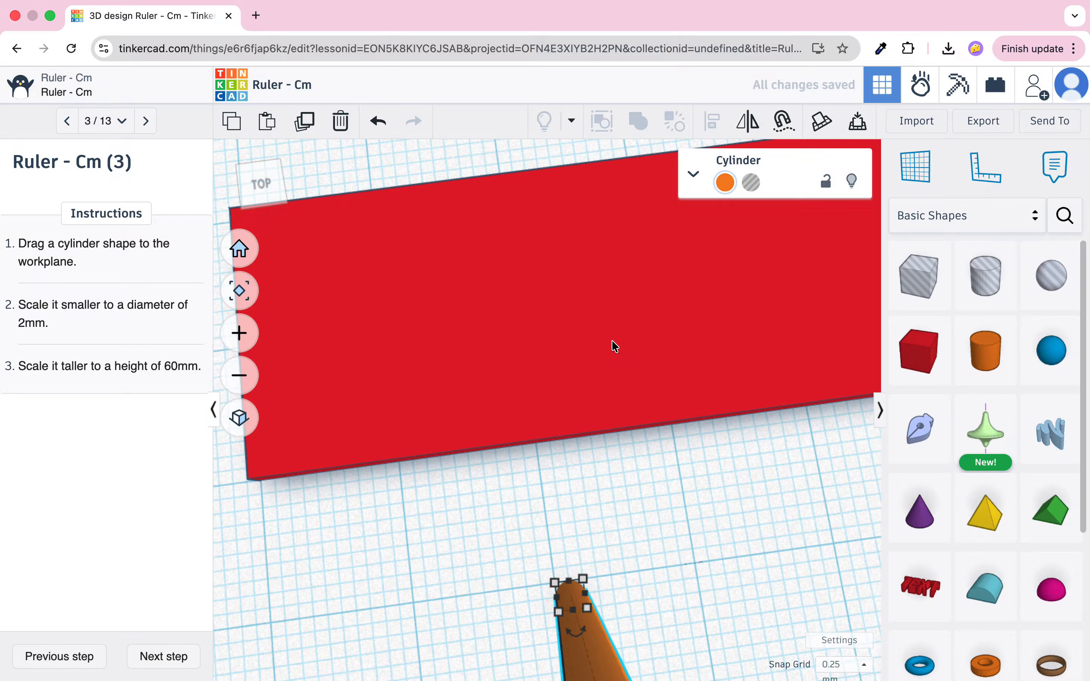
pyautogui.moveTo(696, 516); pyautogui.dragTo(678, 417, button='middle')
pyautogui.scroll(3, 678, 417)
pyautogui.scroll(-5, 678, 417)
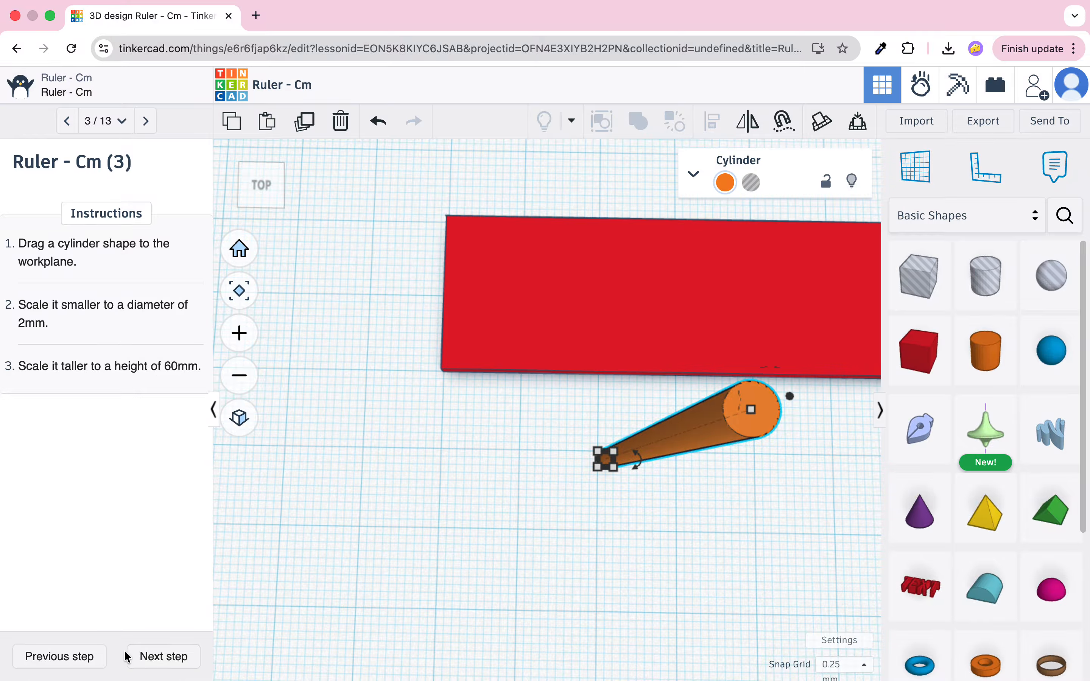
pyautogui.click(143, 655)
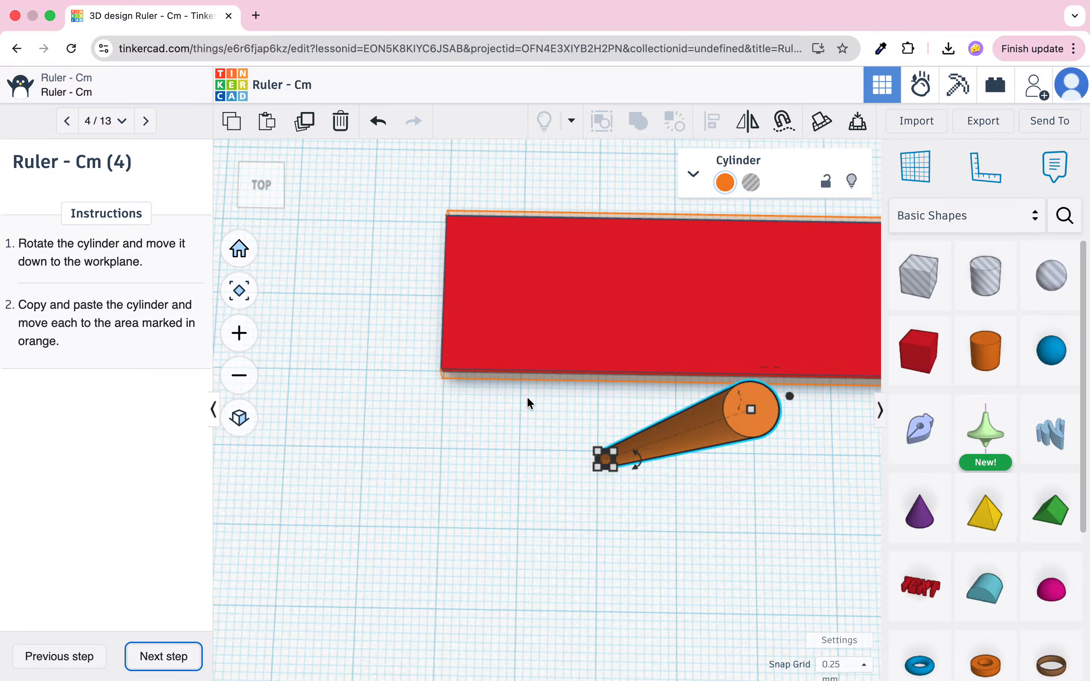
pyautogui.click(786, 355)
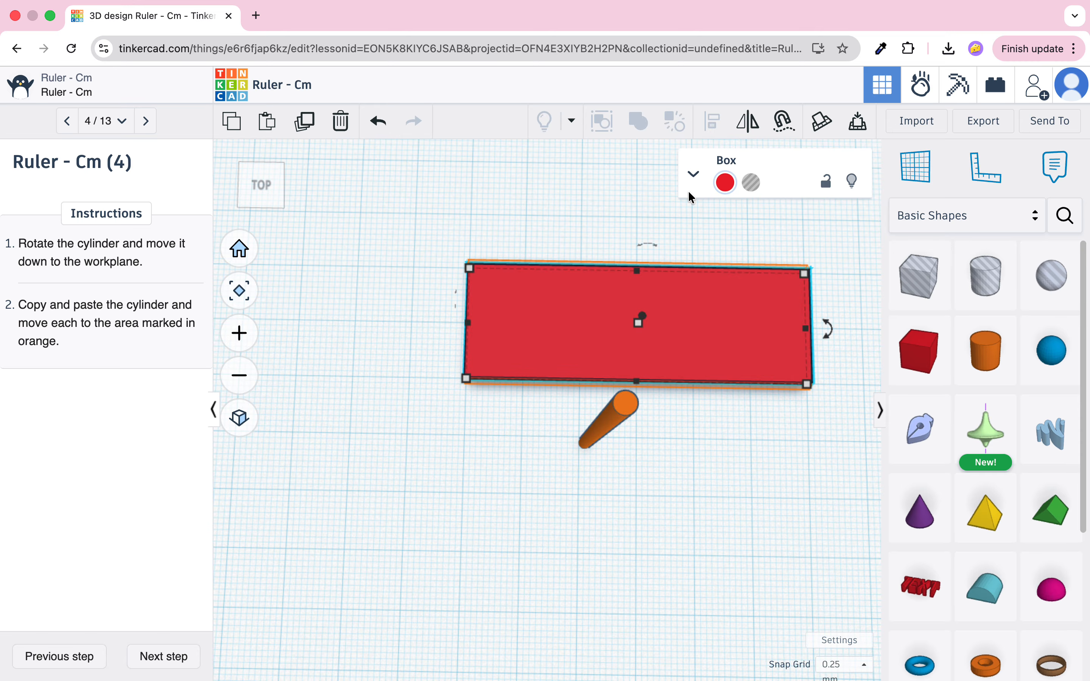
pyautogui.click(852, 182)
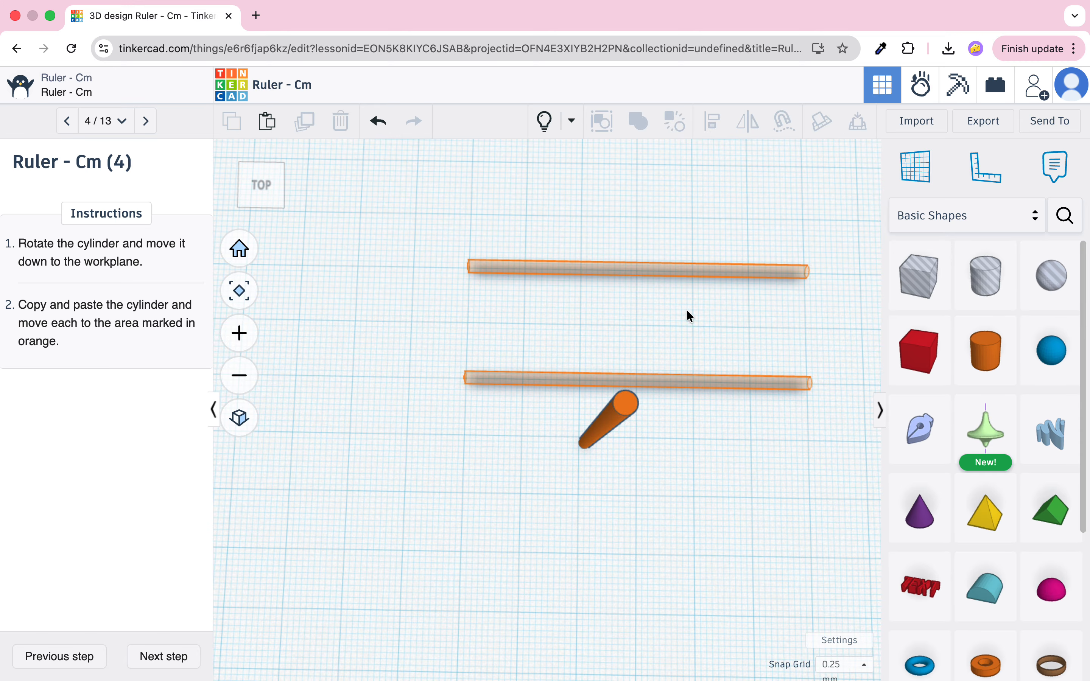
# - Rotate the upright orange cylinder so it lies horizontally along the marked areas, and drop it down to the workplane
pyautogui.moveTo(432, 417); pyautogui.dragTo(559, 374, button='right')
pyautogui.moveTo(719, 370); pyautogui.dragTo(652, 358, button='right')
pyautogui.moveTo(710, 358); pyautogui.dragTo(618, 448, button='middle')
pyautogui.click(466, 375)
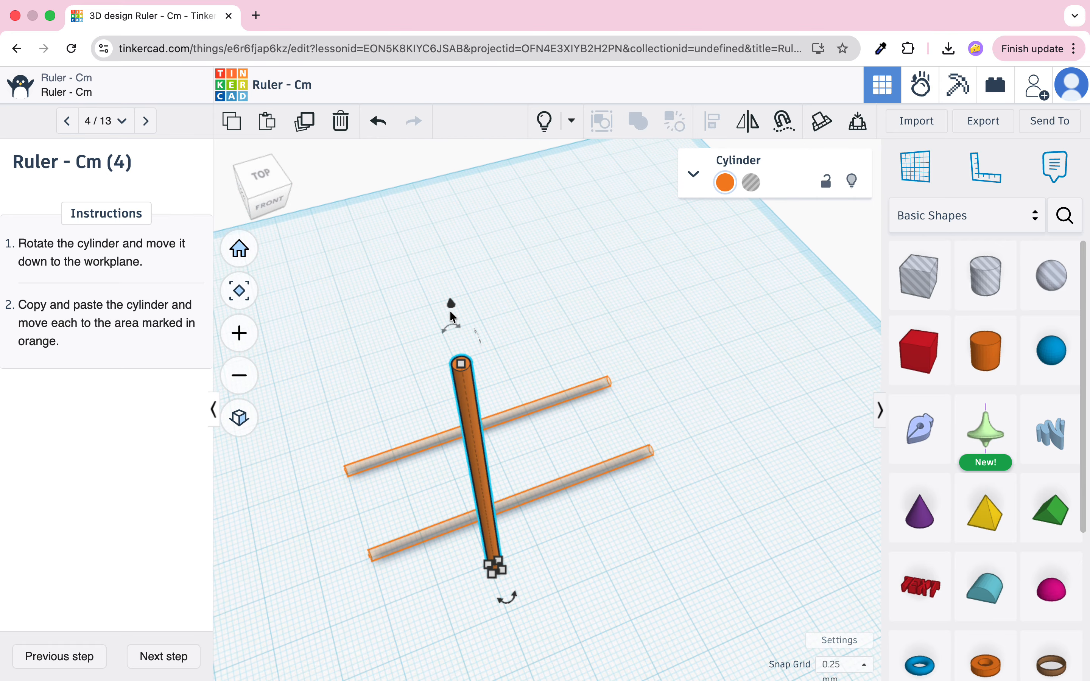
pyautogui.moveTo(446, 323); pyautogui.dragTo(724, 388)
pyautogui.moveTo(728, 388); pyautogui.dragTo(630, 408, button='right')
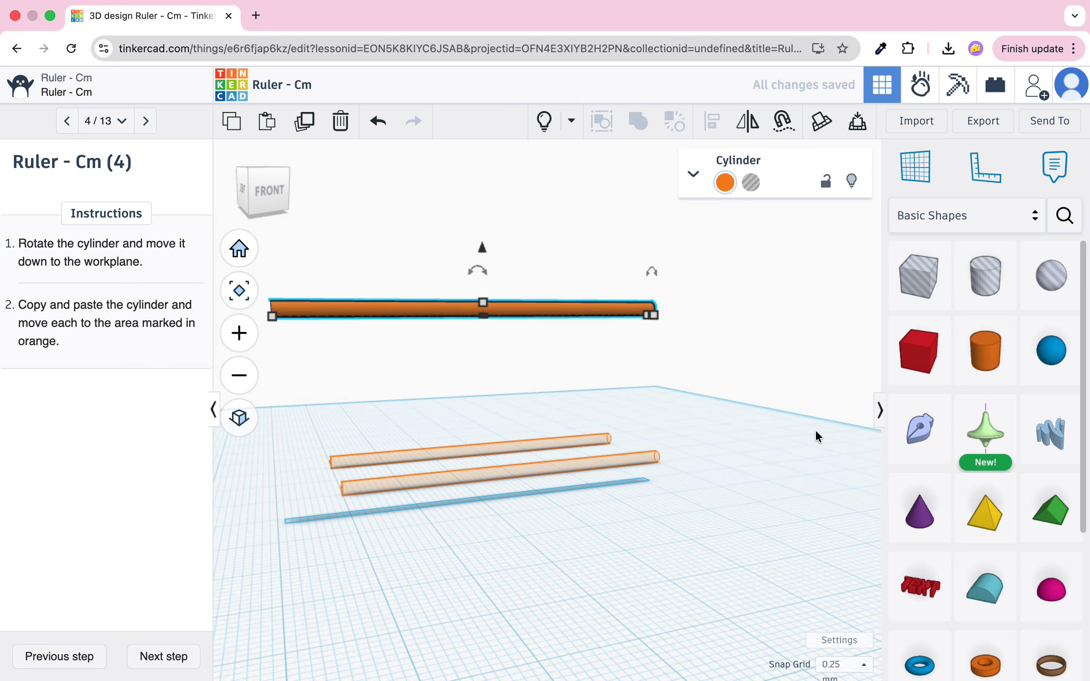
pyautogui.press('d')
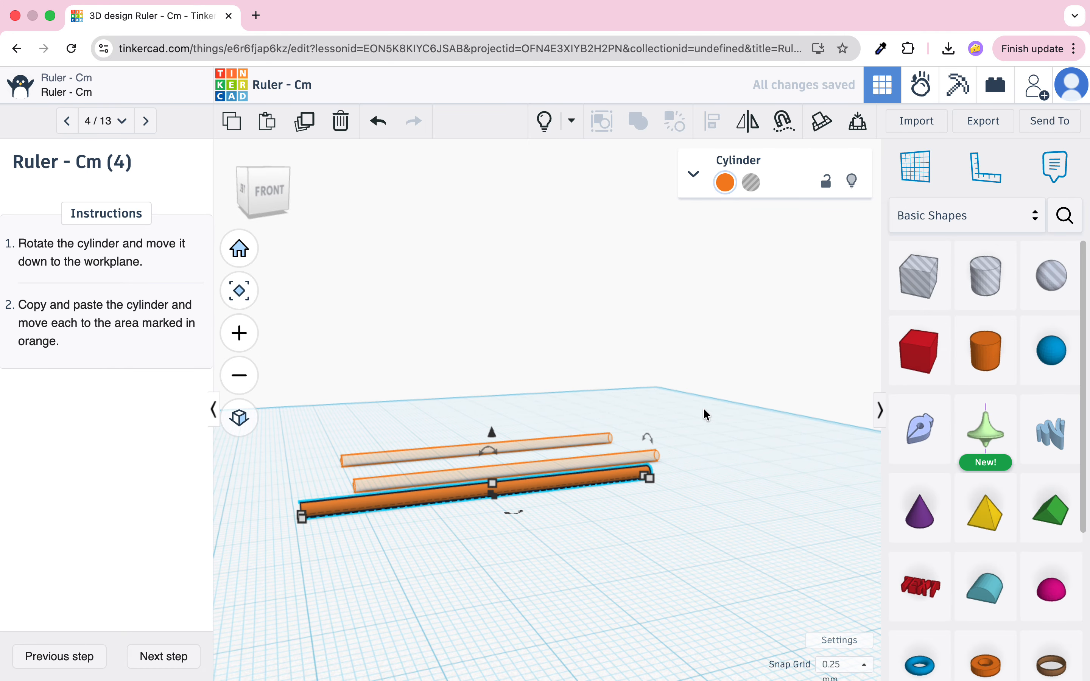
# - Move the horizontal cylinder across the workplane onto the front area marked in orange
pyautogui.moveTo(705, 414); pyautogui.dragTo(793, 472, button='middle')
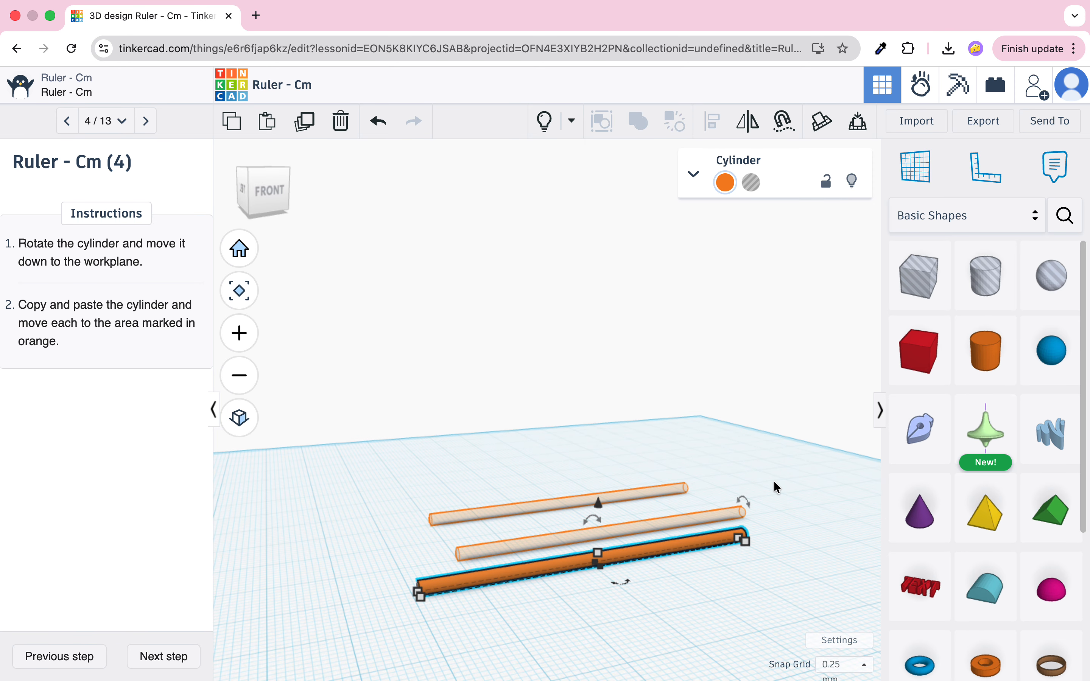
pyautogui.moveTo(794, 497); pyautogui.dragTo(772, 508, button='right')
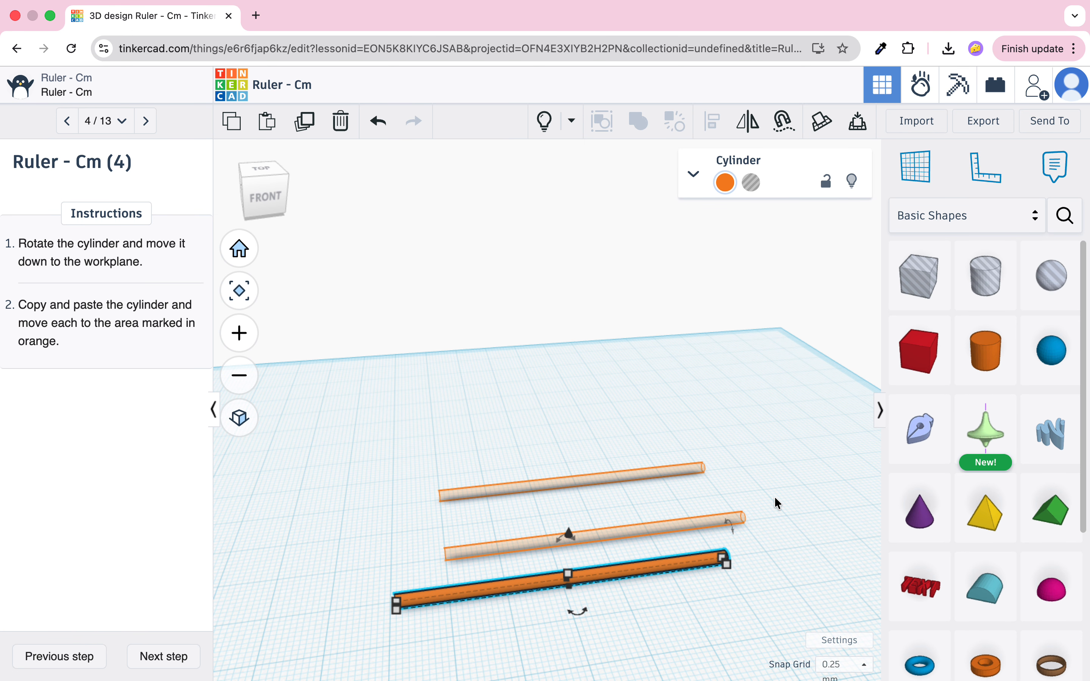
pyautogui.moveTo(781, 499); pyautogui.dragTo(604, 518, button='middle')
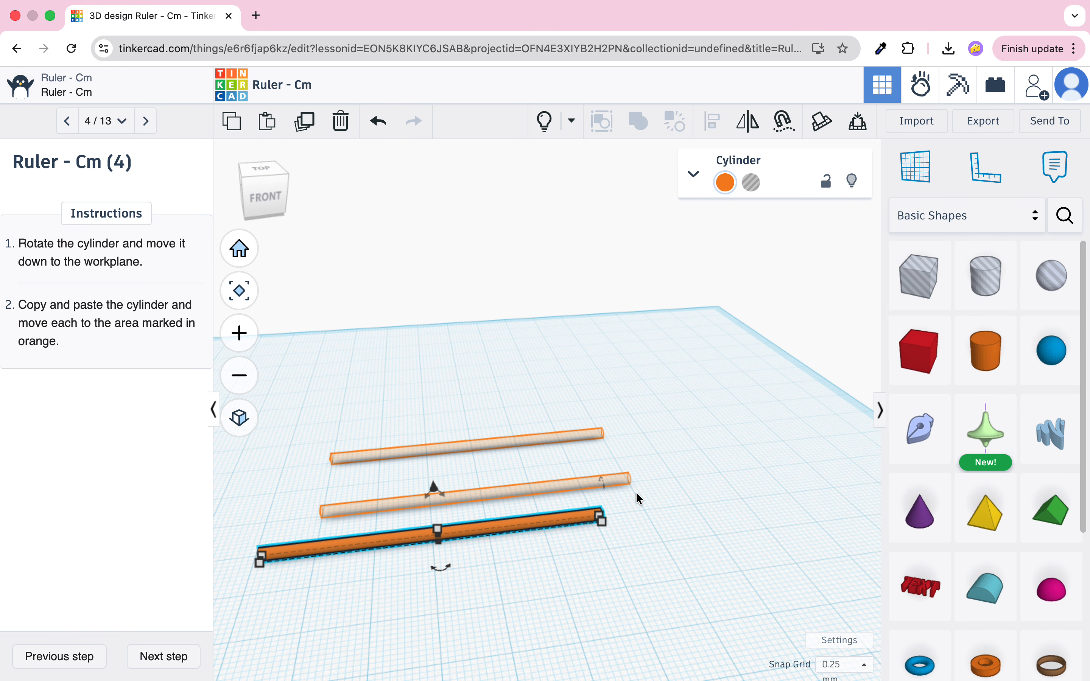
pyautogui.moveTo(550, 522); pyautogui.dragTo(584, 484)
pyautogui.moveTo(583, 484); pyautogui.dragTo(395, 469, button='right')
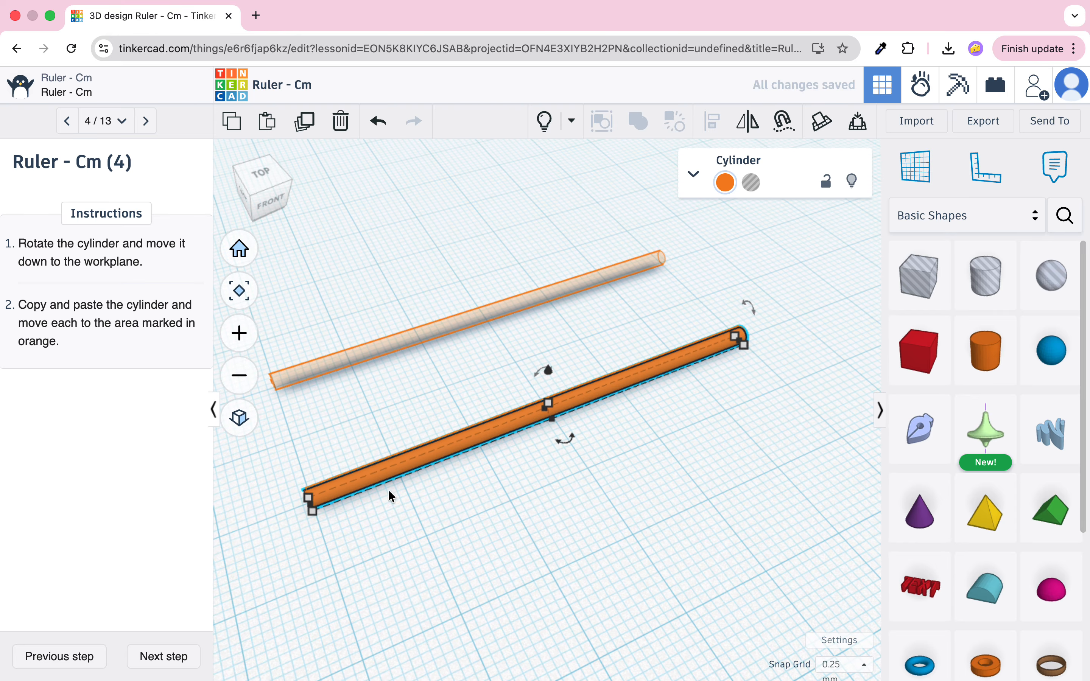
# - Line the cylinder up precisely with the front marked area, checking its fit from its end
pyautogui.moveTo(388, 490); pyautogui.dragTo(534, 462, button='right')
pyautogui.scroll(5, 595, 475)
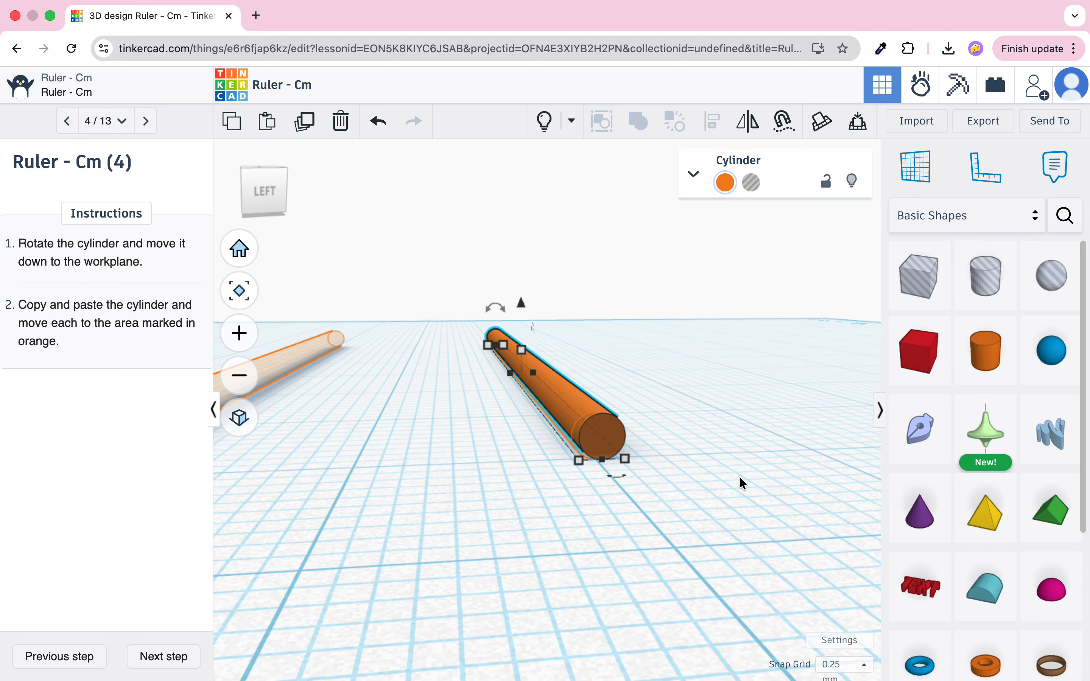
pyautogui.moveTo(739, 477); pyautogui.dragTo(732, 473, button='right')
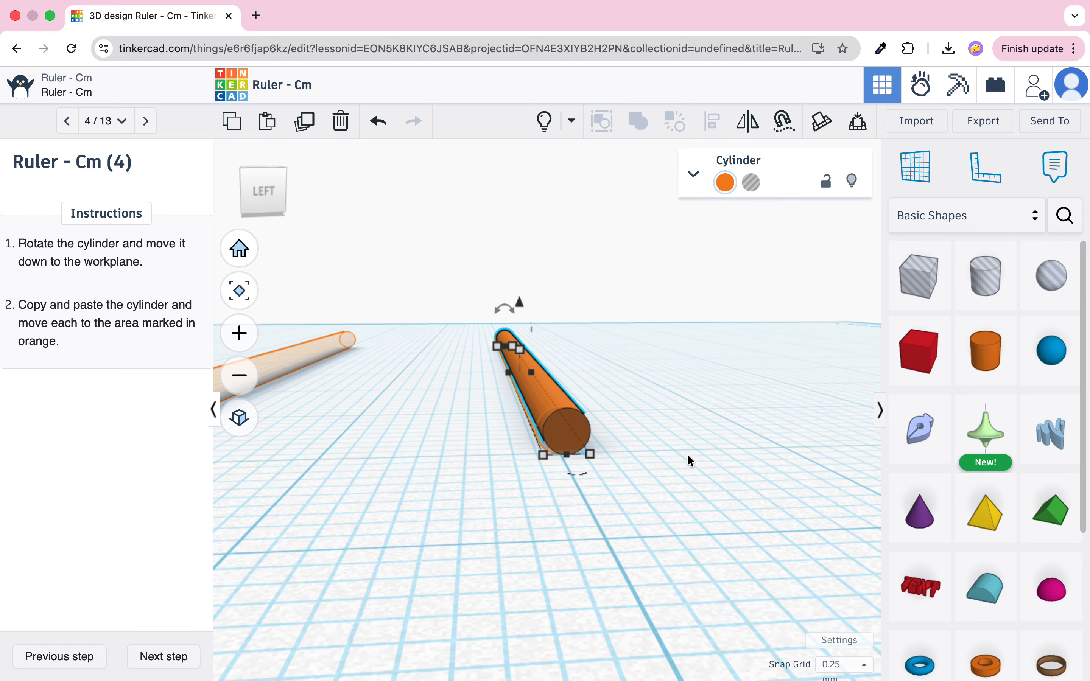
pyautogui.moveTo(623, 481); pyautogui.dragTo(619, 480, button='right')
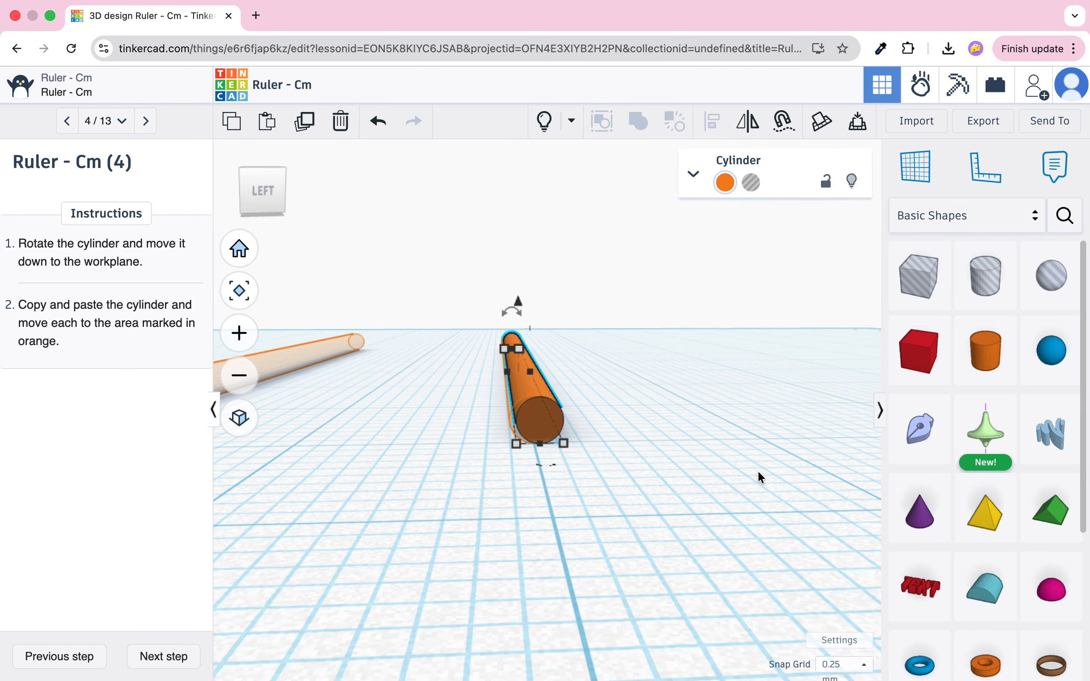
pyautogui.moveTo(778, 478); pyautogui.dragTo(687, 490, button='right')
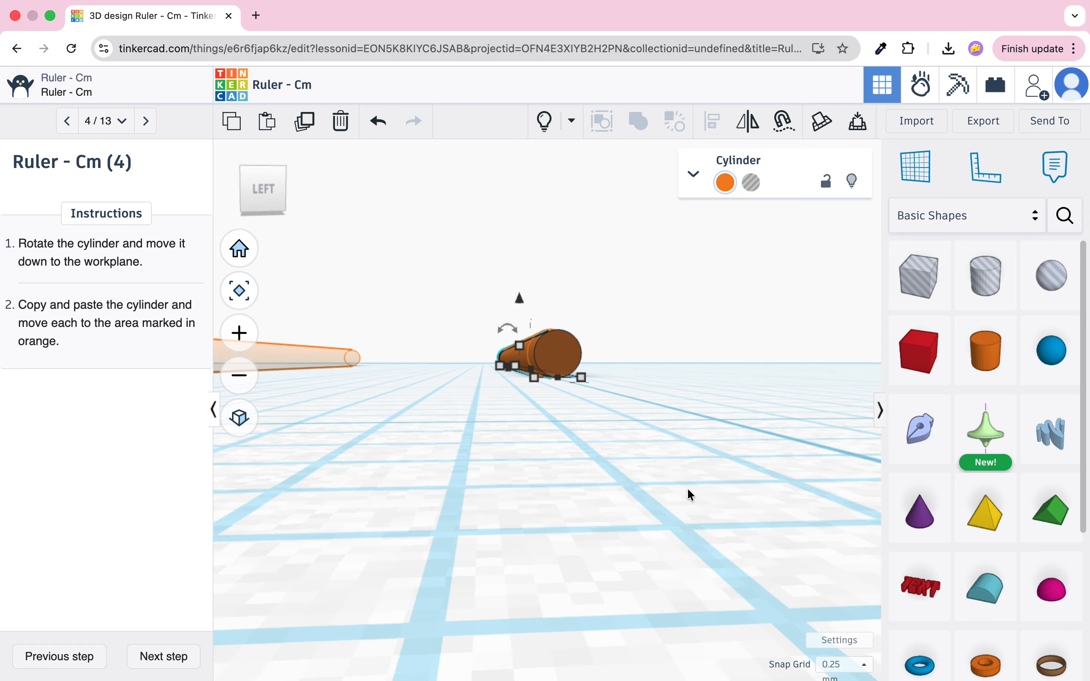
pyautogui.moveTo(669, 435); pyautogui.dragTo(726, 429, button='right')
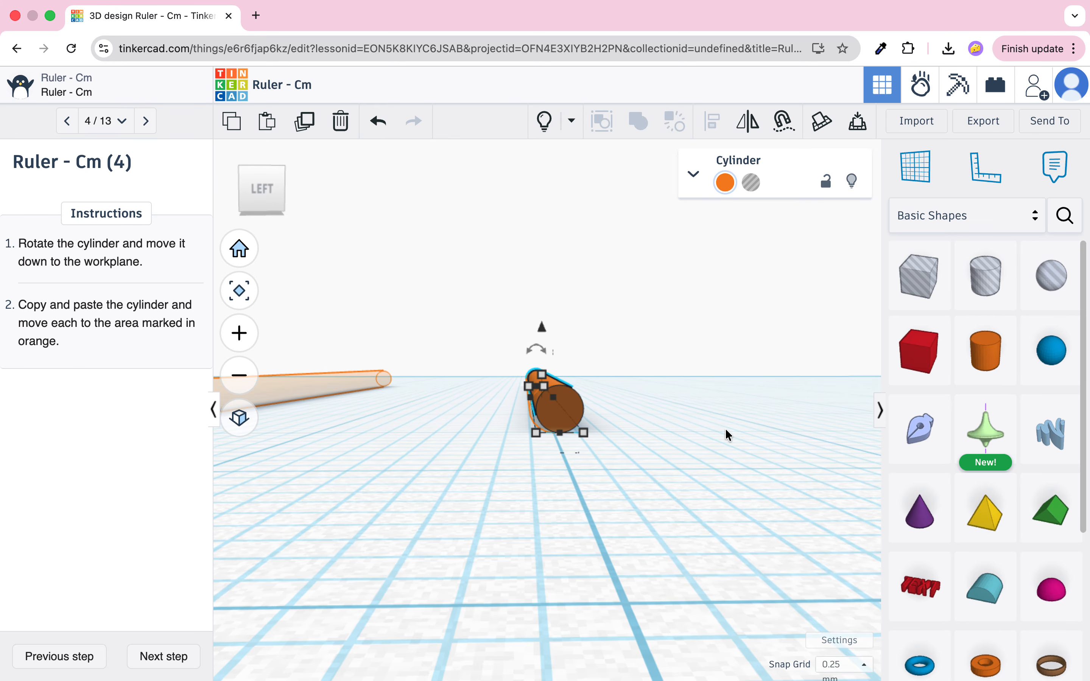
pyautogui.scroll(5, 515, 416)
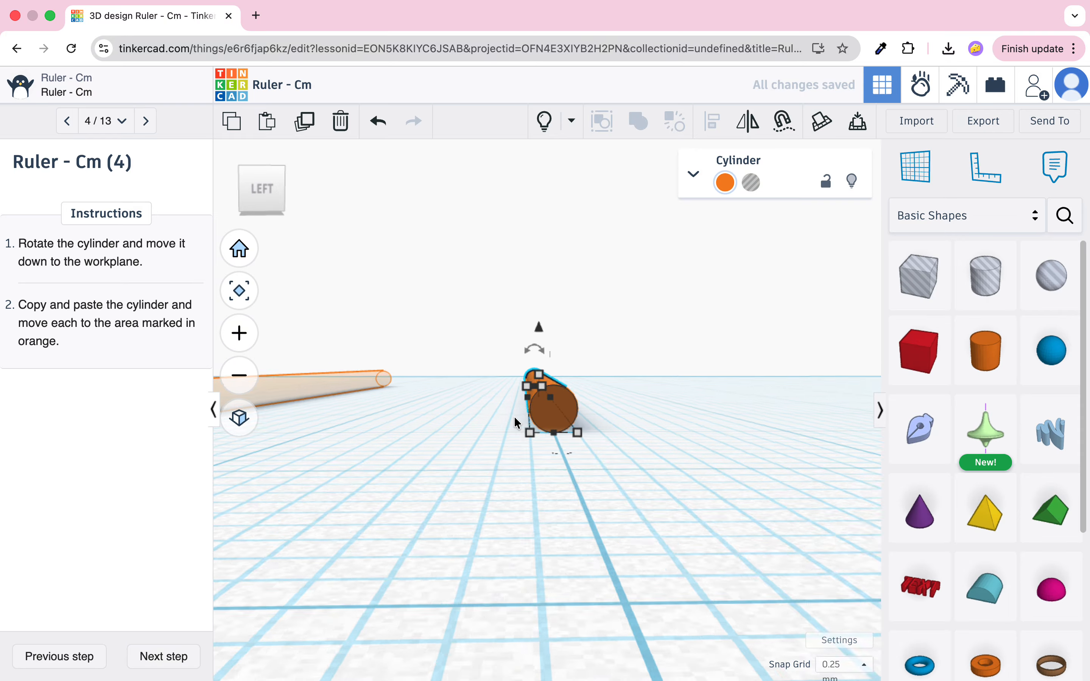
pyautogui.scroll(-5, 666, 425)
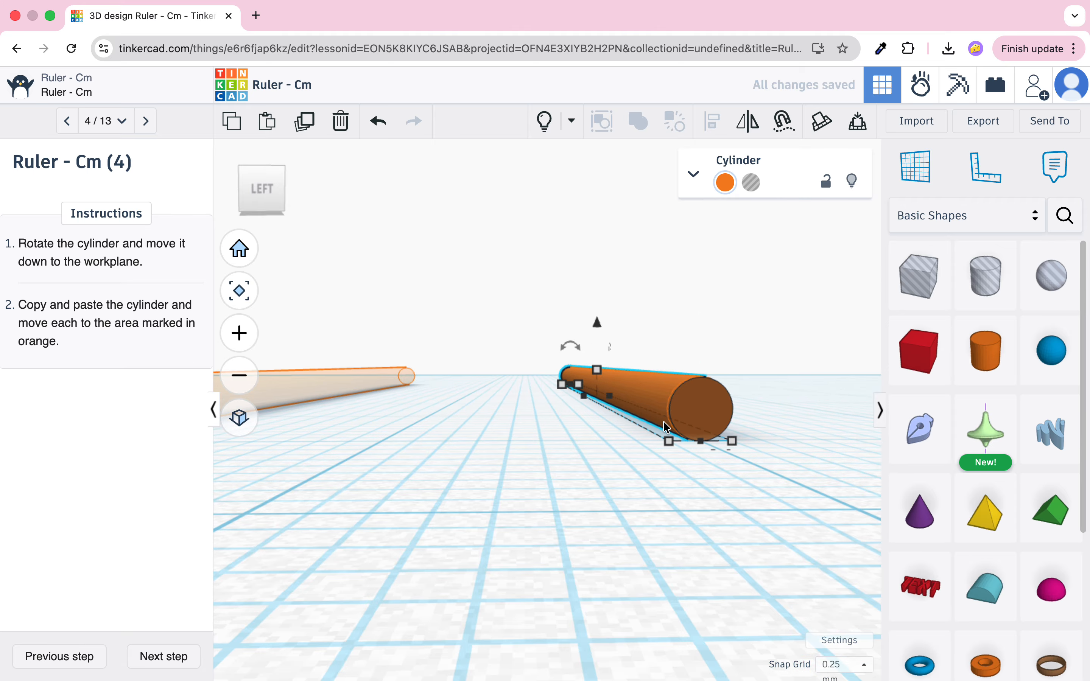
pyautogui.moveTo(664, 421); pyautogui.dragTo(742, 461, button='right')
pyautogui.scroll(-5, 615, 413)
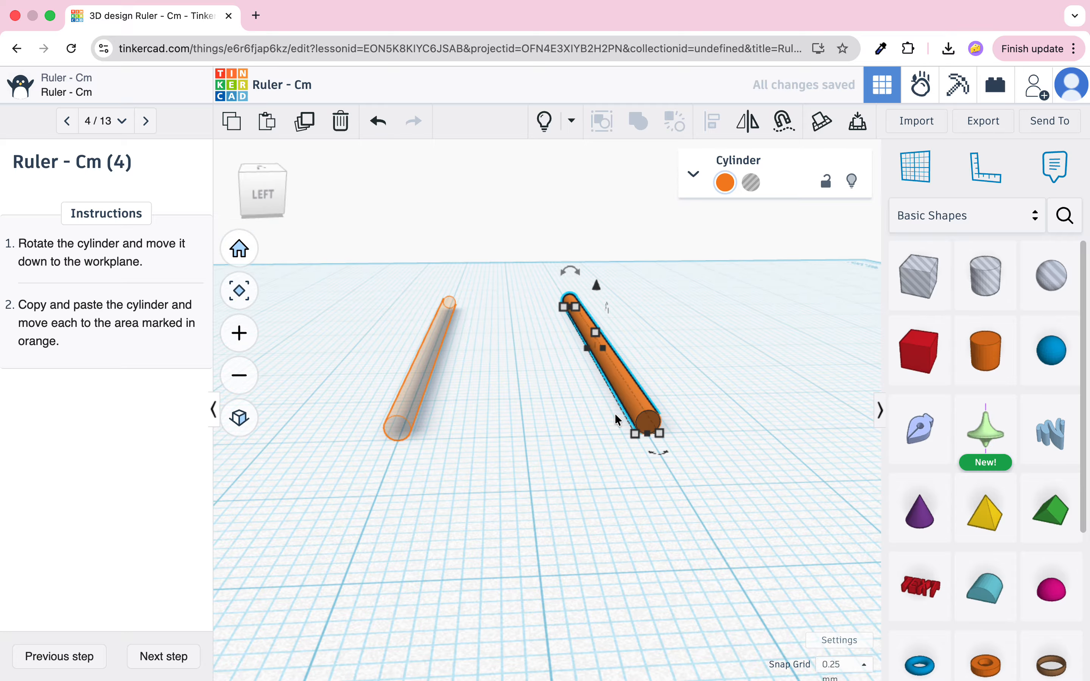
# - Paste a copy of the cylinder and move it across the workplane onto the rear area marked in orange
pyautogui.click(261, 122)
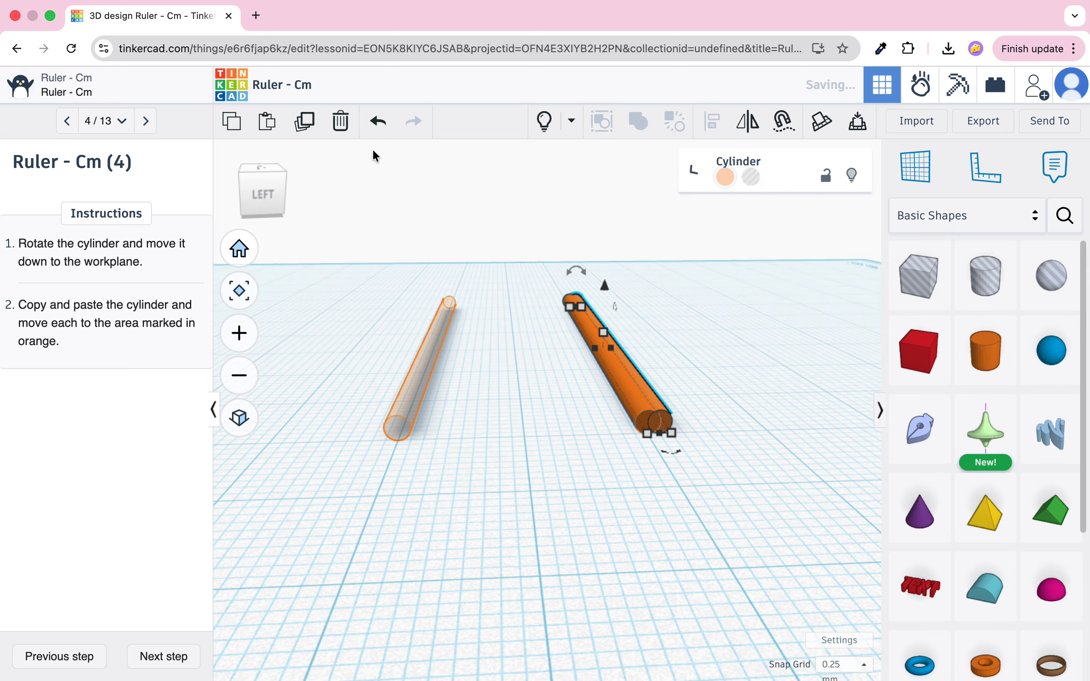
pyautogui.press('Left')
pyautogui.press('Left')
pyautogui.press('Left')
pyautogui.press('Left')
pyautogui.press('Left')
pyautogui.press('Left')
pyautogui.press('Left')
pyautogui.press('Left')
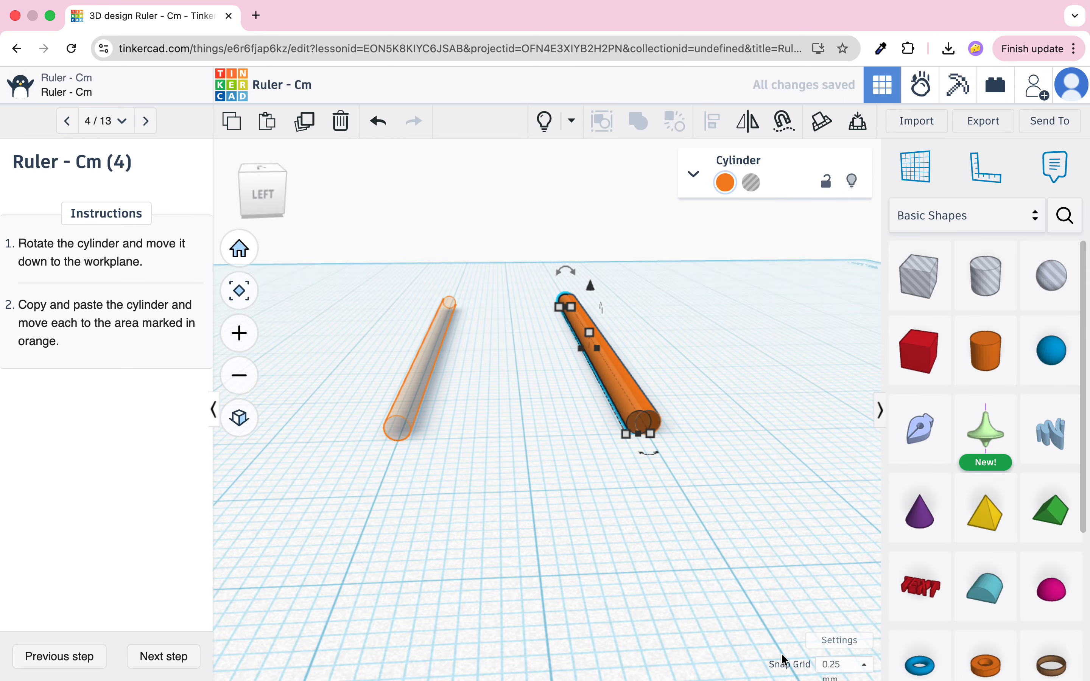
pyautogui.press('Left')
pyautogui.press('Left')
pyautogui.press('Left')
pyautogui.press('Left')
pyautogui.press('Left')
pyautogui.press('Left')
pyautogui.press('Left')
pyautogui.press('Left')
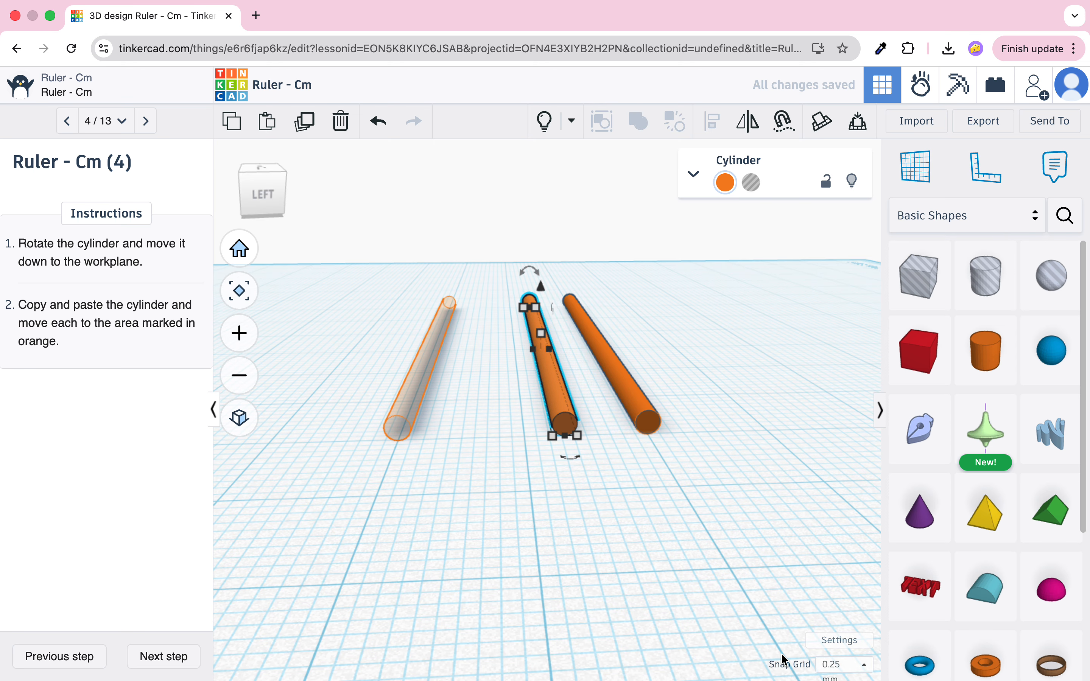
pyautogui.press('Left')
pyautogui.press('Left')
pyautogui.press('Left')
pyautogui.press('Left')
pyautogui.press('Left')
pyautogui.press('Left')
pyautogui.press('Left')
pyautogui.press('Left')
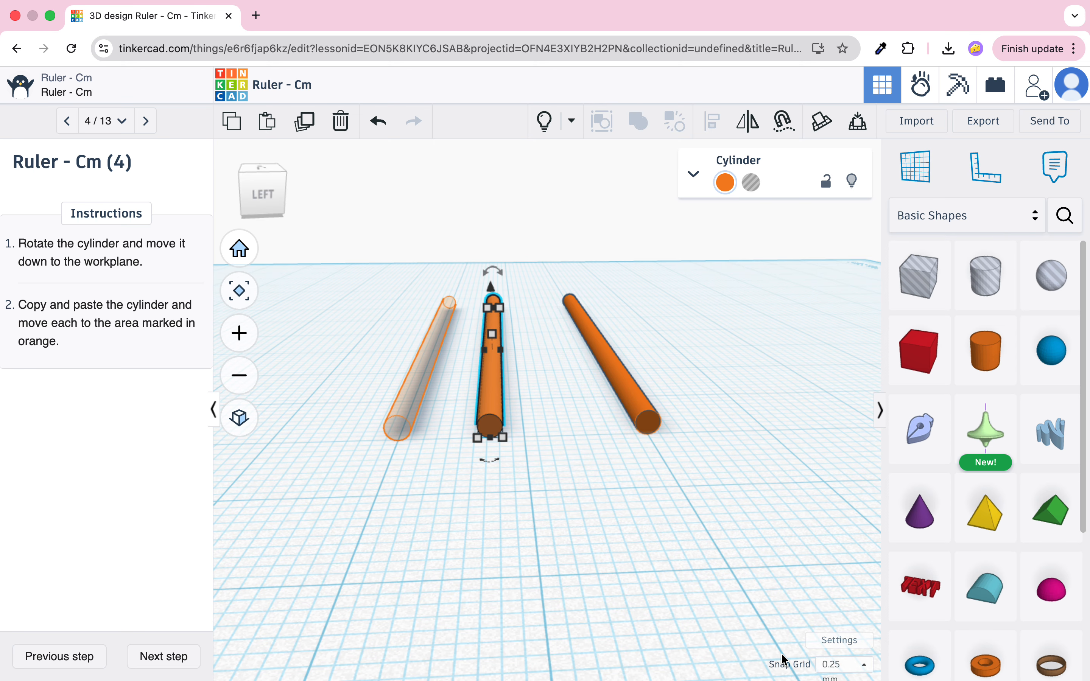
pyautogui.press('Left')
pyautogui.press('Left')
pyautogui.press('Left')
pyautogui.press('Left')
pyautogui.press('Left')
pyautogui.press('Left')
pyautogui.press('Left')
pyautogui.press('Left')
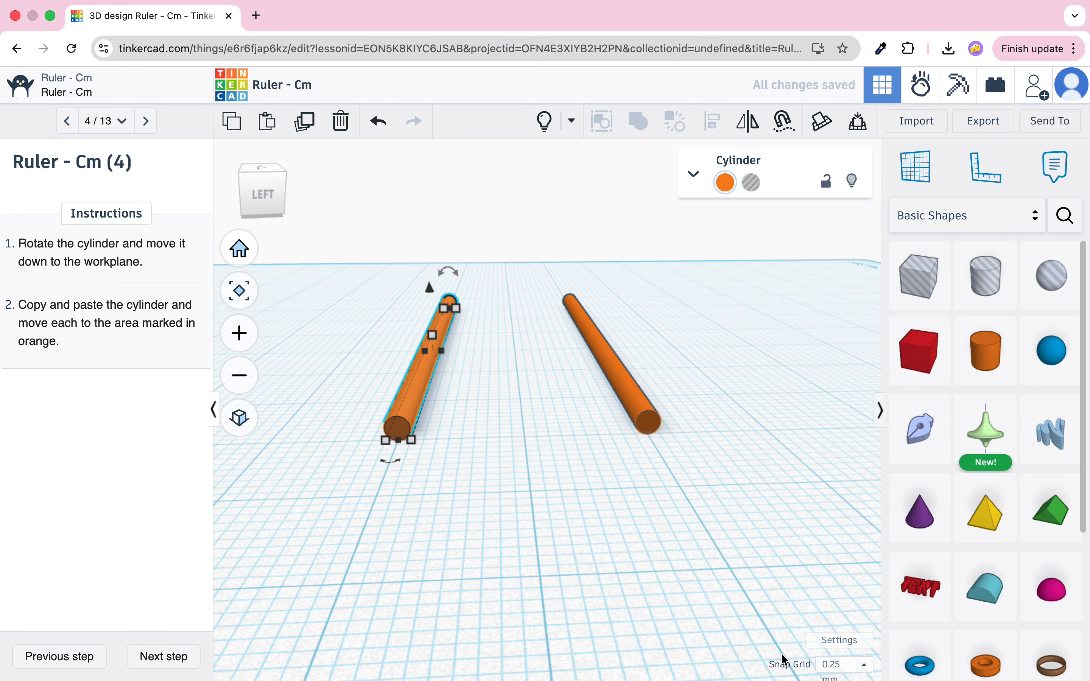
# - Advance the lesson to step 5 of 13 and clear both orange cylinders from view
pyautogui.click(176, 657)
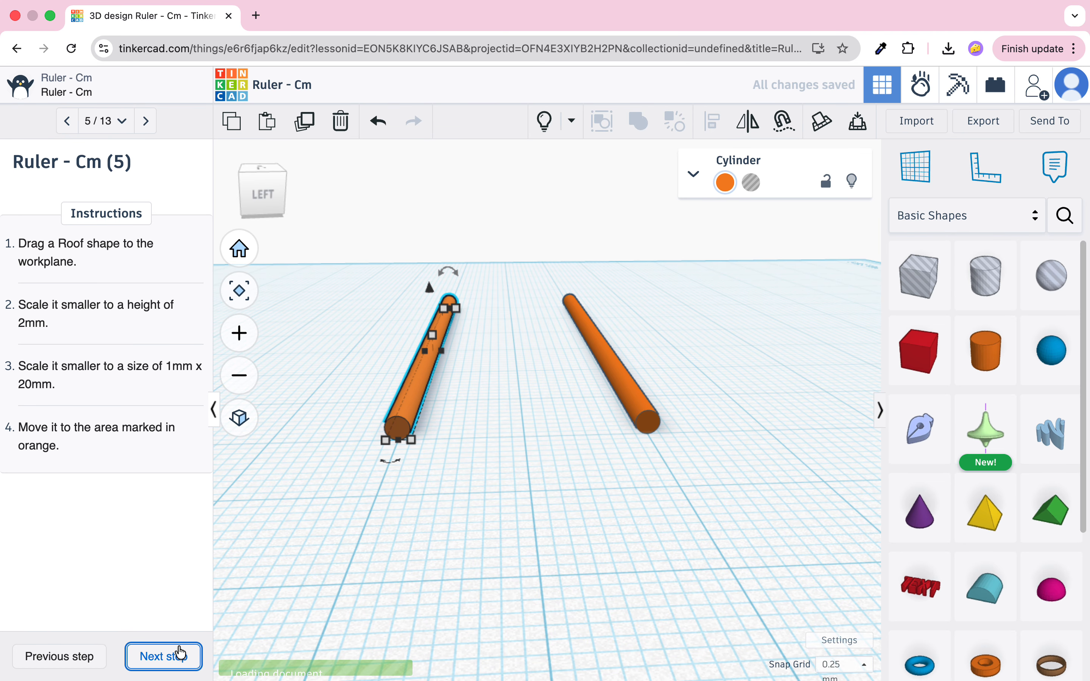
pyautogui.scroll(-5, 724, 368)
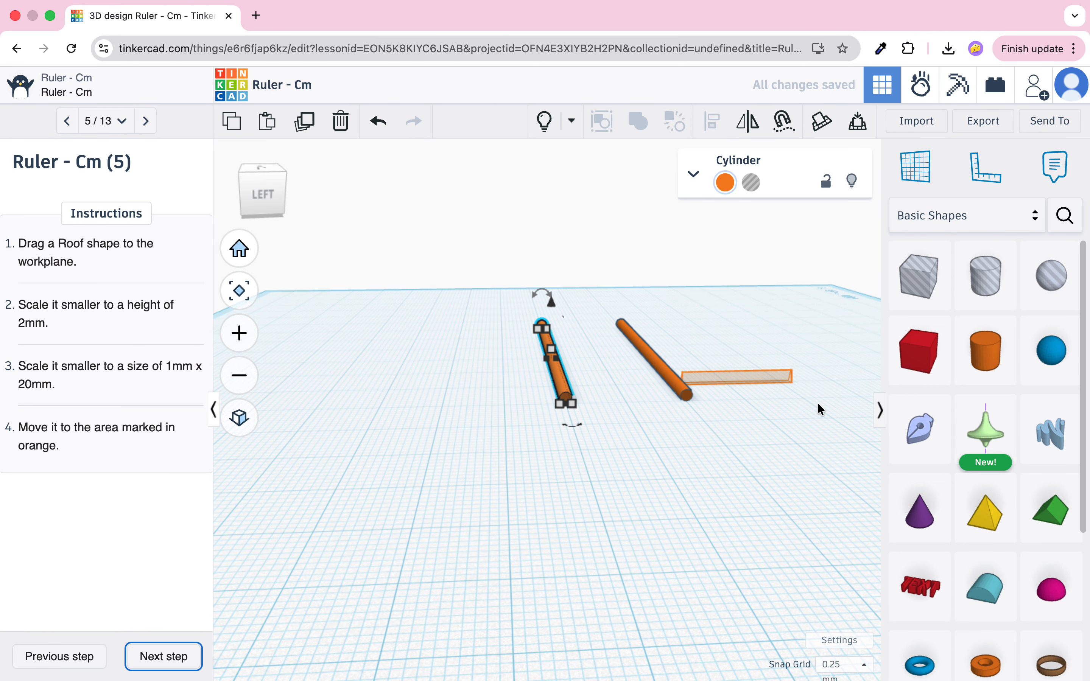
pyautogui.moveTo(816, 405); pyautogui.dragTo(703, 420, button='right')
pyautogui.scroll(-2, 753, 421)
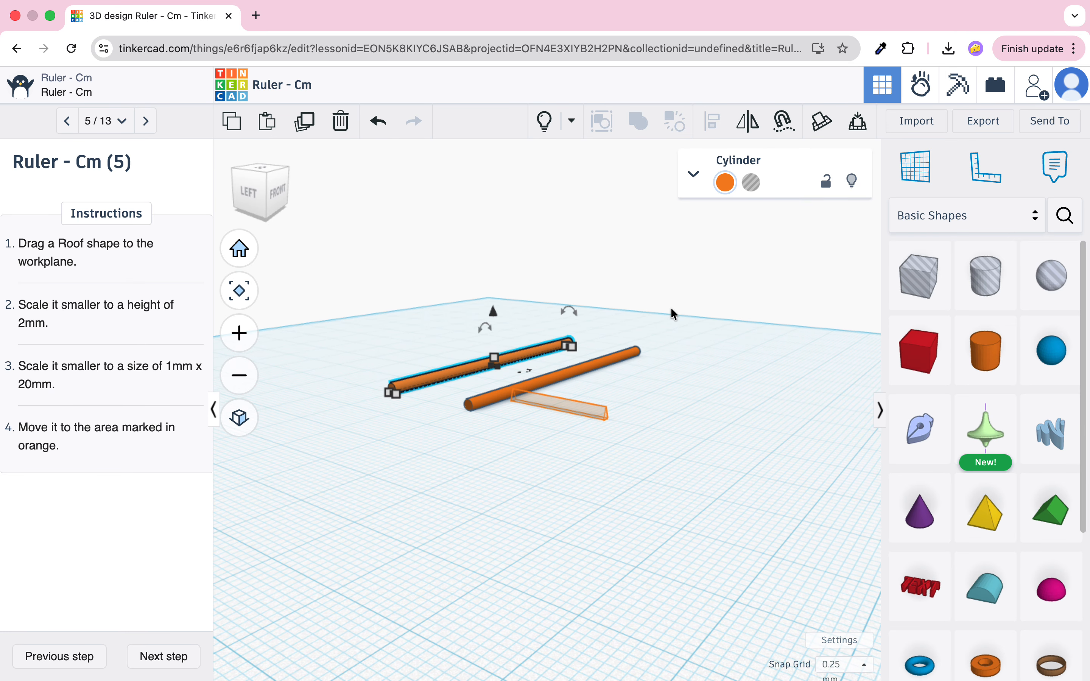
pyautogui.moveTo(671, 307); pyautogui.dragTo(673, 417, button='right')
pyautogui.moveTo(488, 184); pyautogui.dragTo(668, 395)
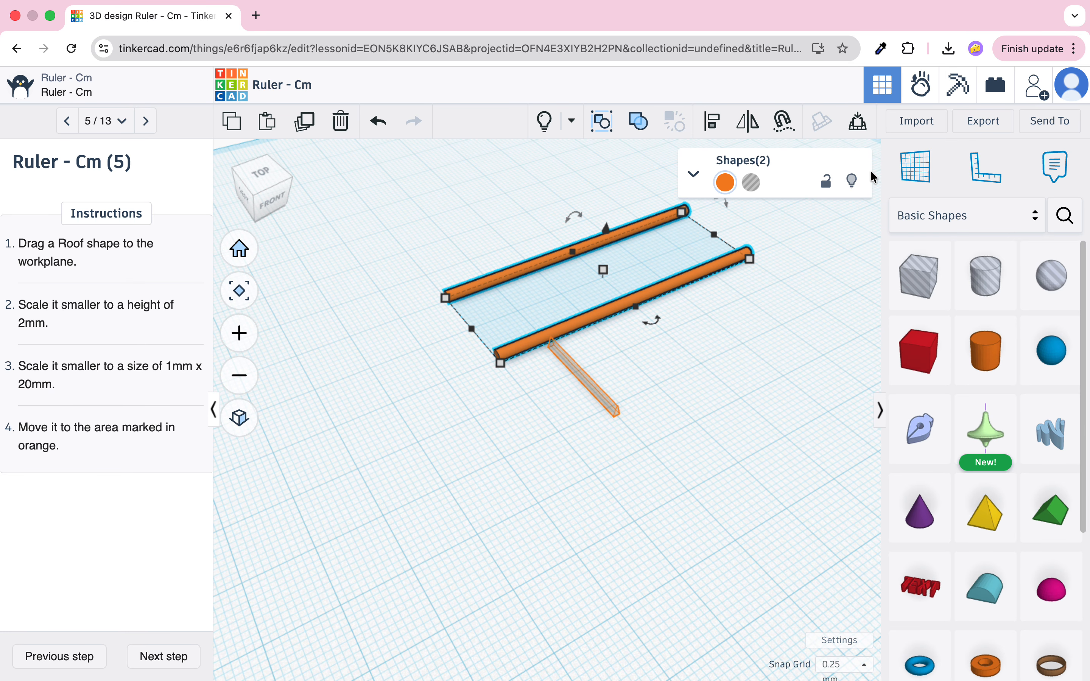
pyautogui.press('Delete')
# - Place a Roof shape on the workplane beside the marked area and set its height to 2 mm
pyautogui.moveTo(1052, 509); pyautogui.dragTo(473, 364)
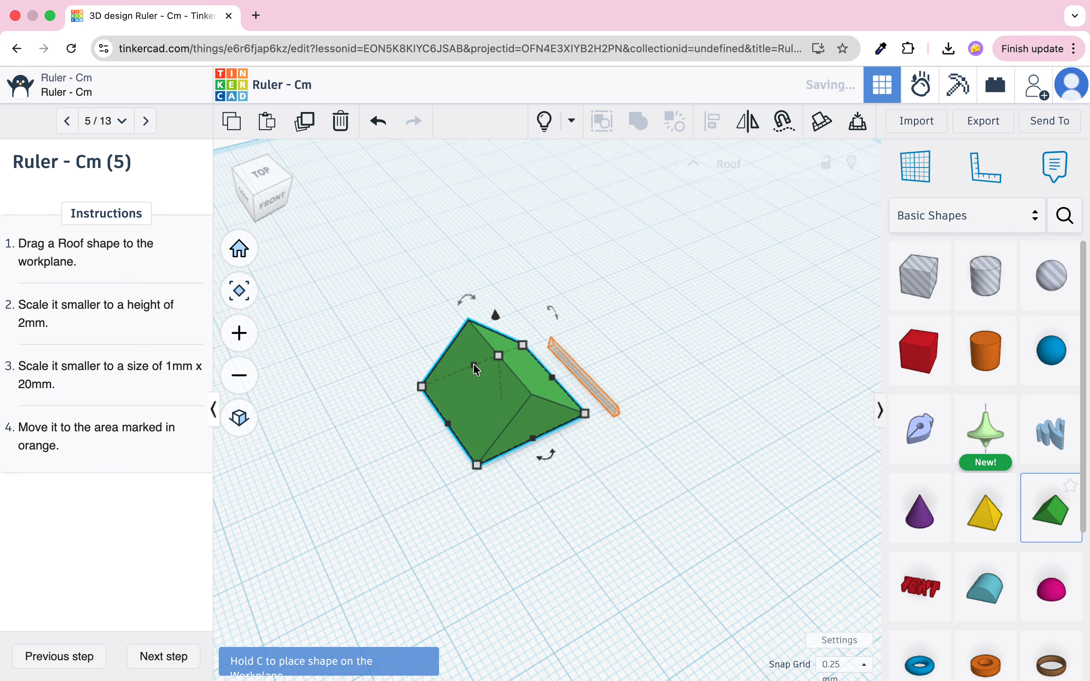
pyautogui.moveTo(689, 446); pyautogui.dragTo(648, 383, button='right')
pyautogui.moveTo(713, 426); pyautogui.dragTo(578, 407, button='middle')
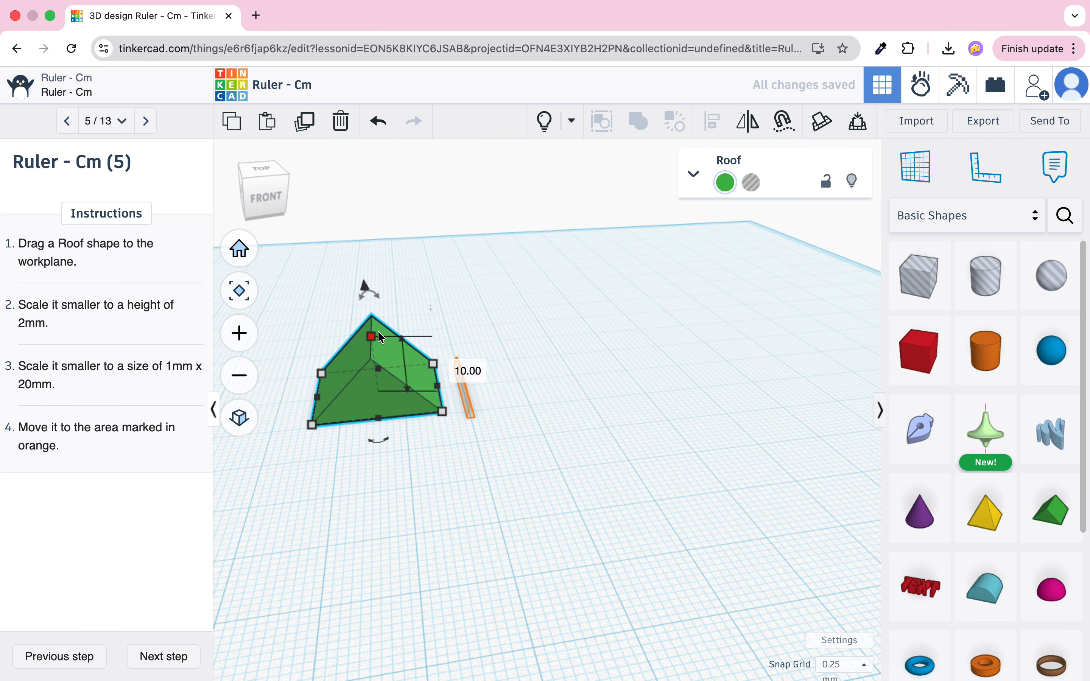
pyautogui.write('2')
pyautogui.press('Return')
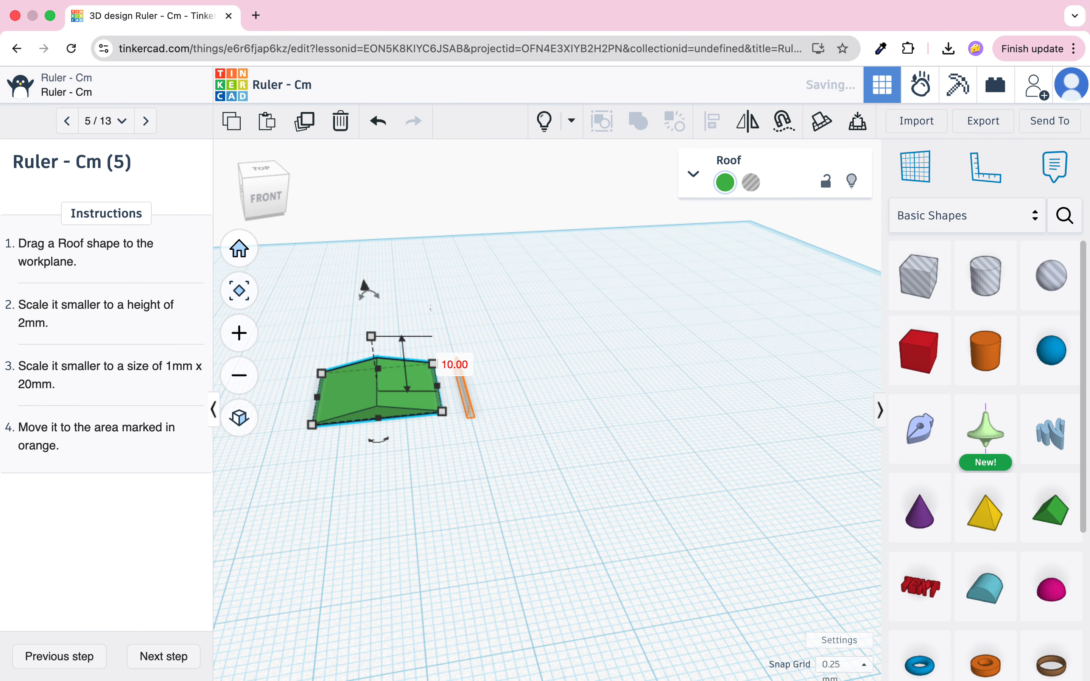
# - Set the roof's width to 1 mm and move it onto the area marked in orange
pyautogui.moveTo(440, 410)
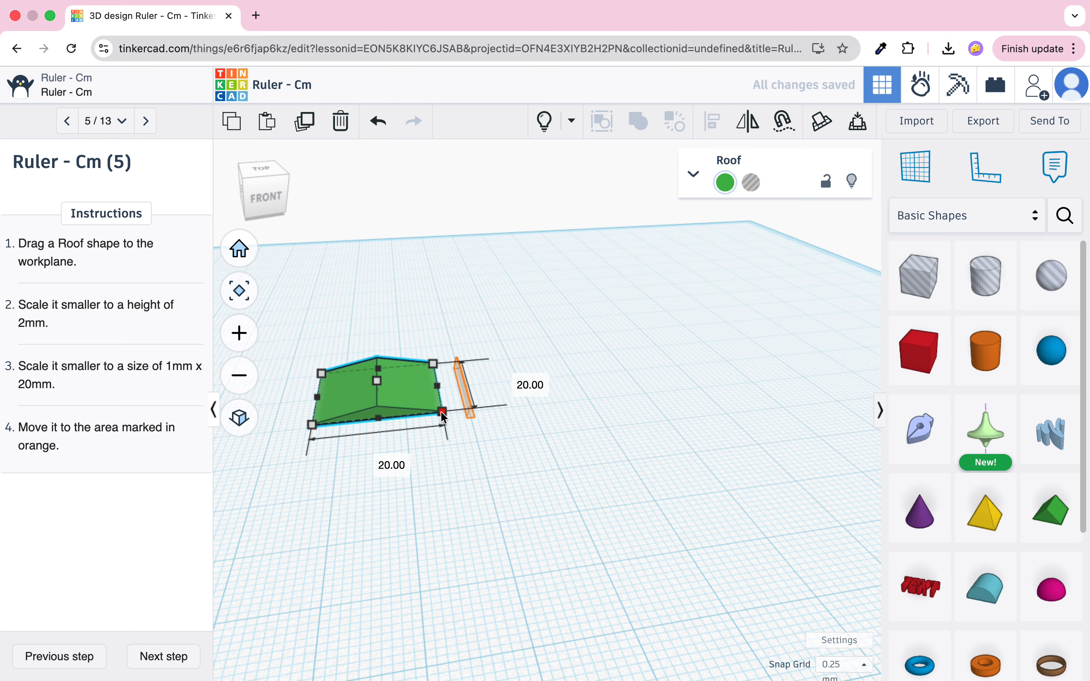
pyautogui.click(381, 459)
pyautogui.write('1')
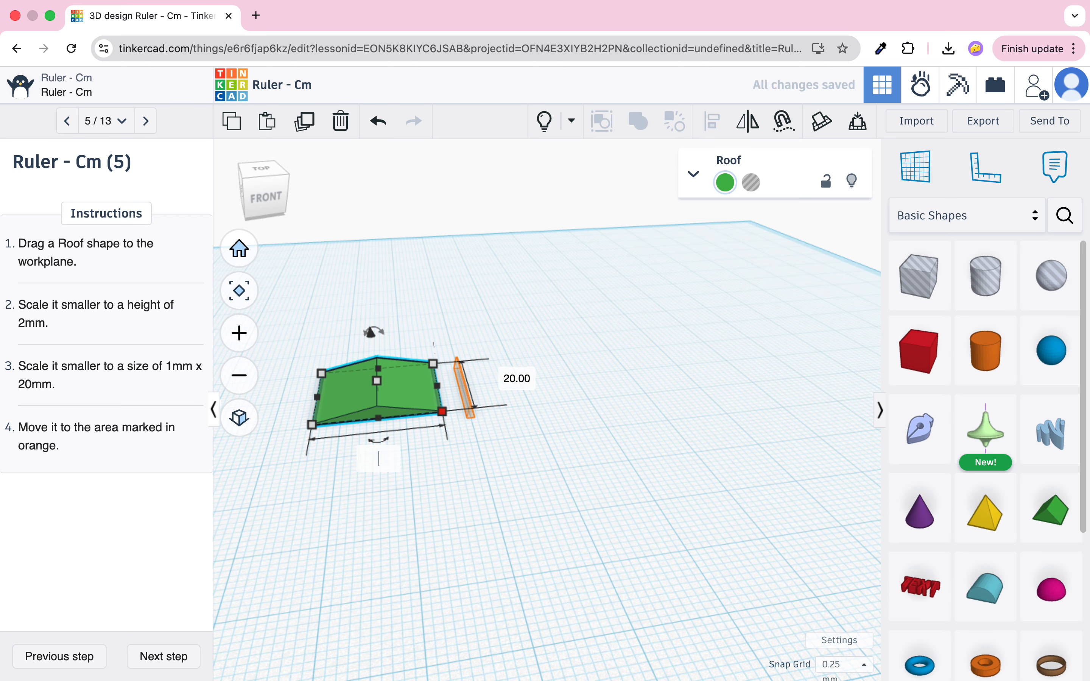
pyautogui.press('Return')
pyautogui.moveTo(315, 410); pyautogui.dragTo(469, 400)
pyautogui.press('f')
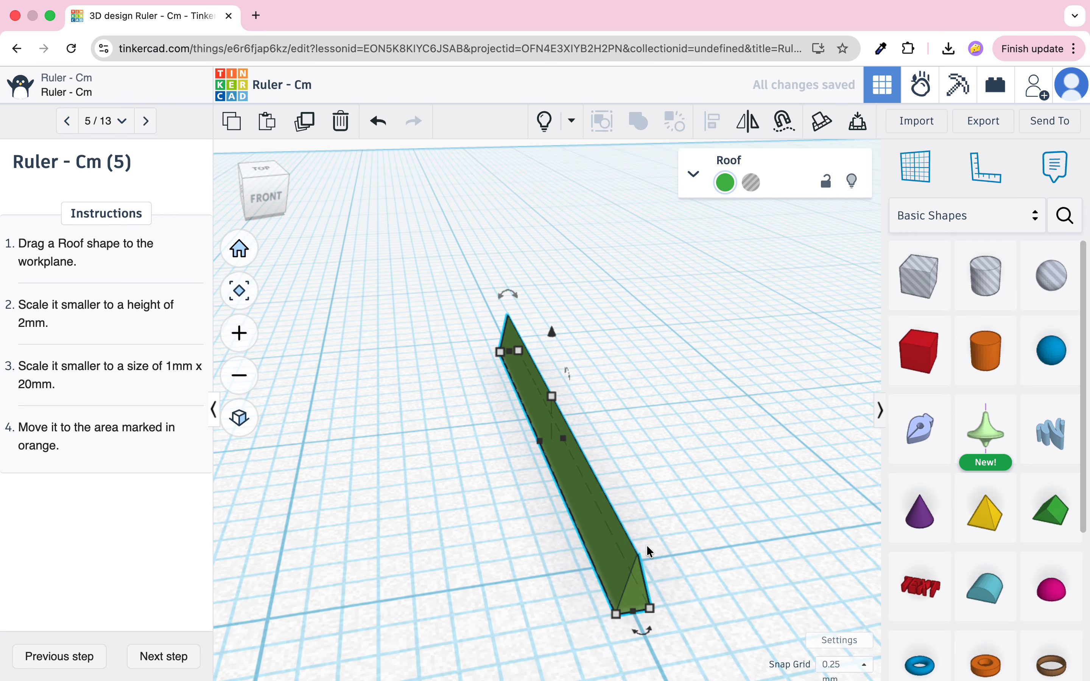
# - Advance the lesson to step 6 of 13, paste a copy of the roof beside the original and set its length to 6 mm
pyautogui.click(171, 655)
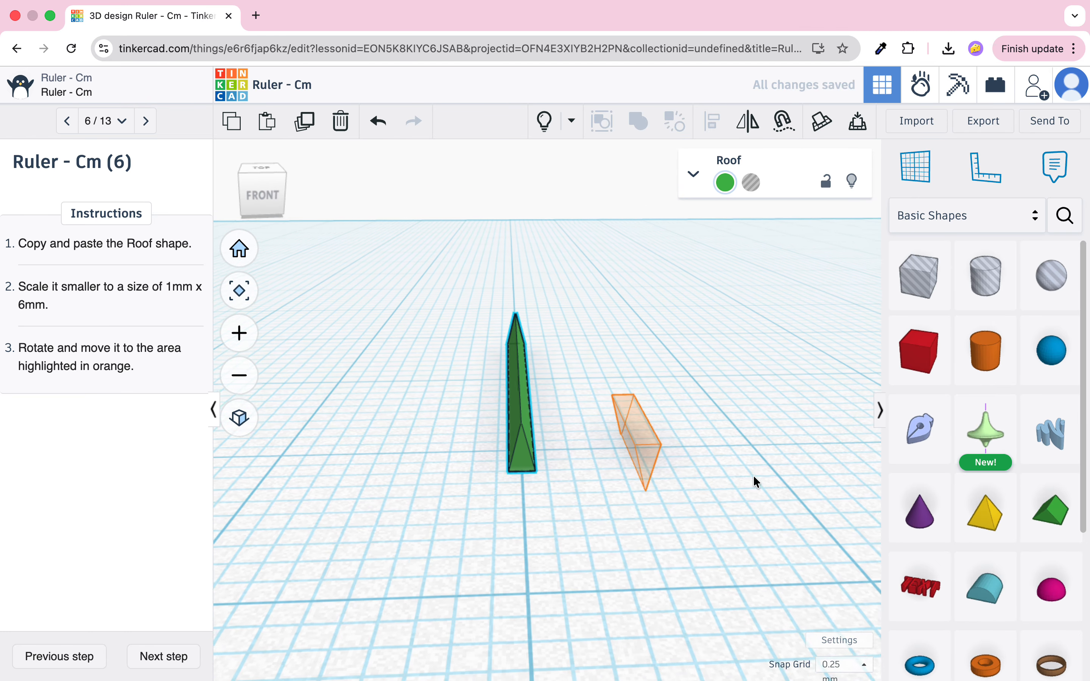
pyautogui.click(222, 127)
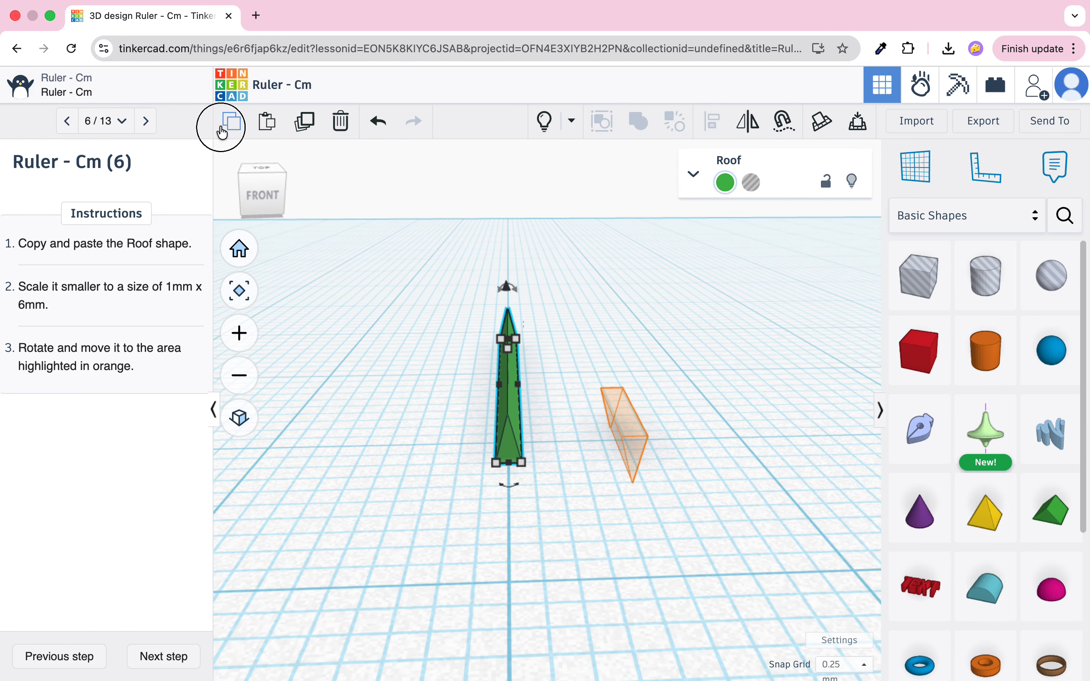
pyautogui.click(266, 121)
pyautogui.moveTo(527, 440); pyautogui.dragTo(610, 433)
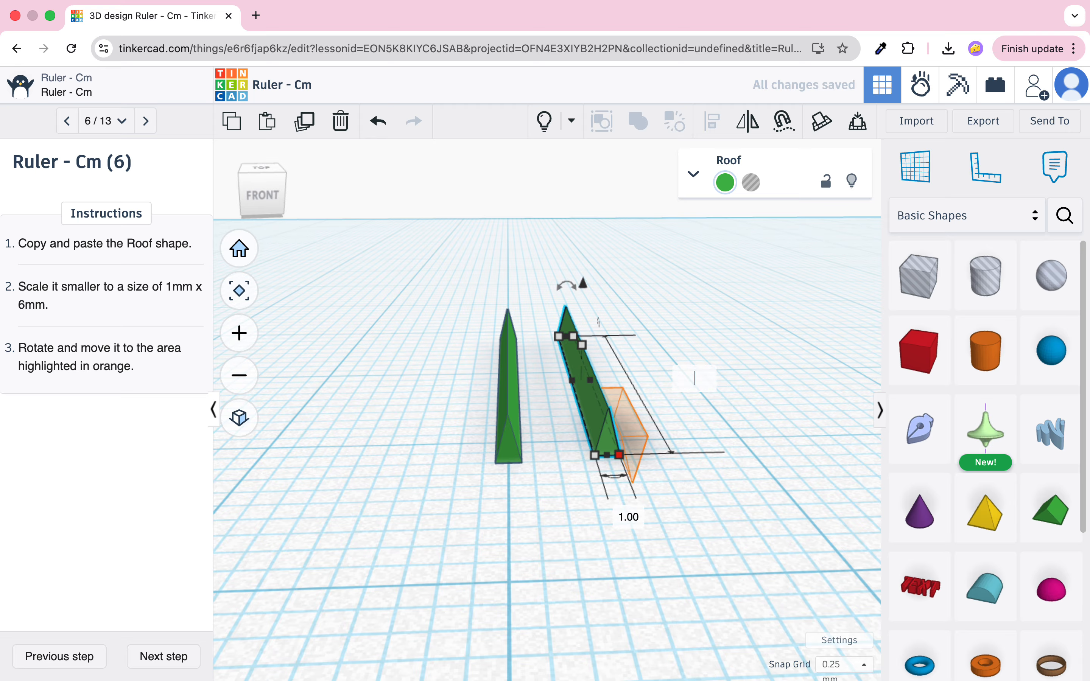
pyautogui.write('6')
pyautogui.press('Return')
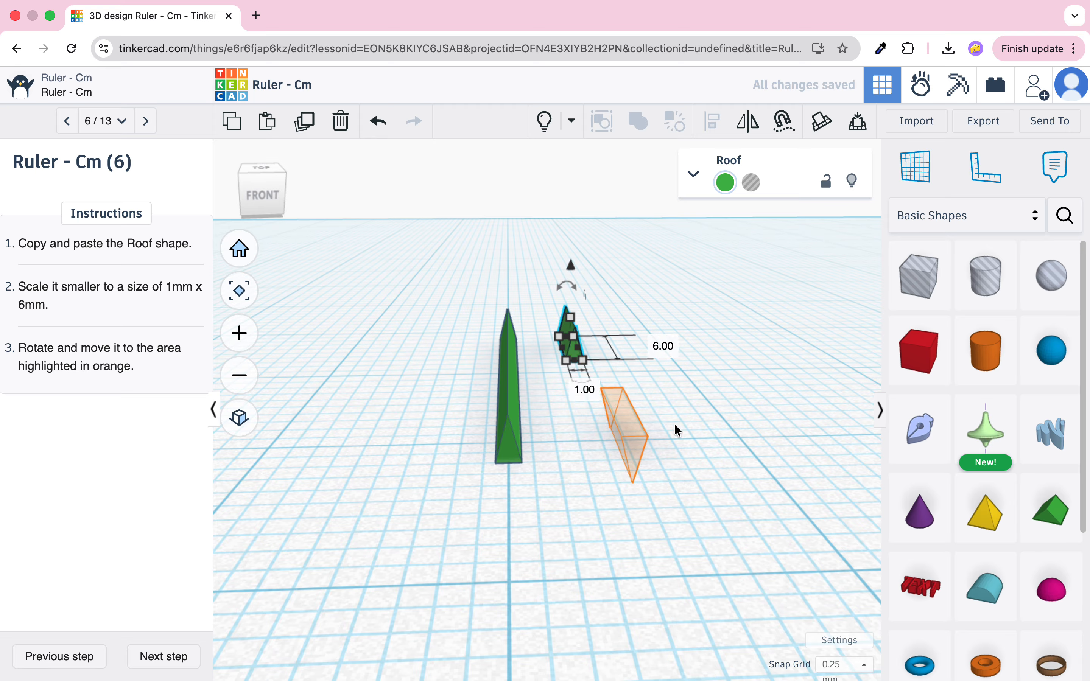
# - Move the 6 mm roof near the orange marked area and mirror it vertically so its ridge points down
pyautogui.moveTo(571, 340); pyautogui.dragTo(672, 420)
pyautogui.moveTo(739, 496); pyautogui.dragTo(542, 343, button='right')
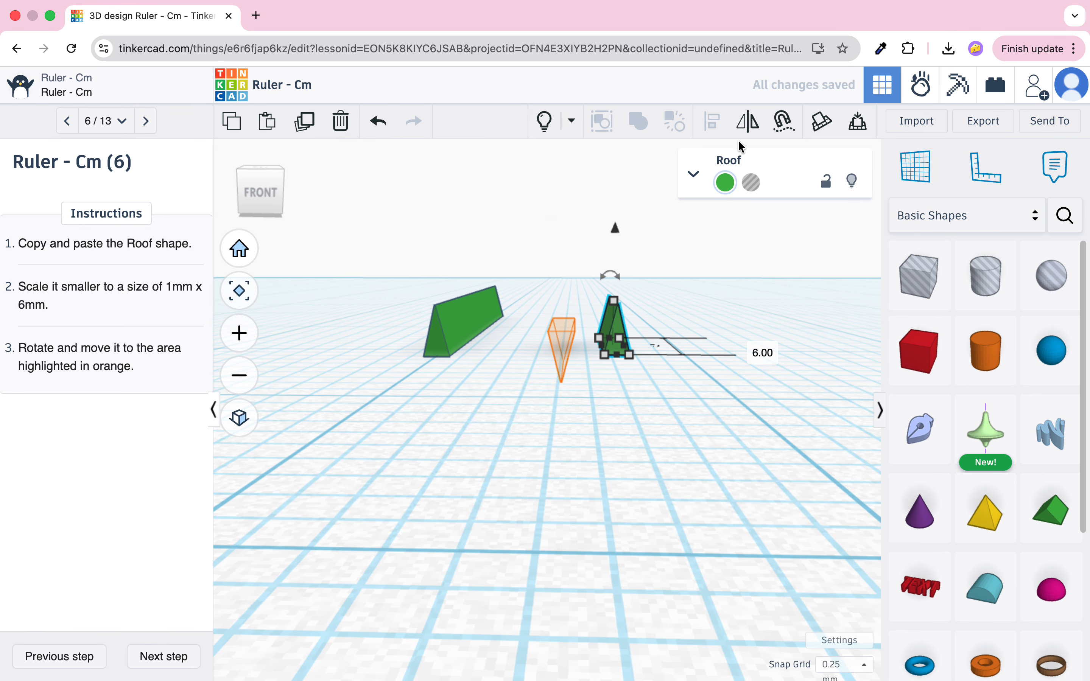
pyautogui.click(748, 121)
pyautogui.click(668, 325)
pyautogui.click(684, 394)
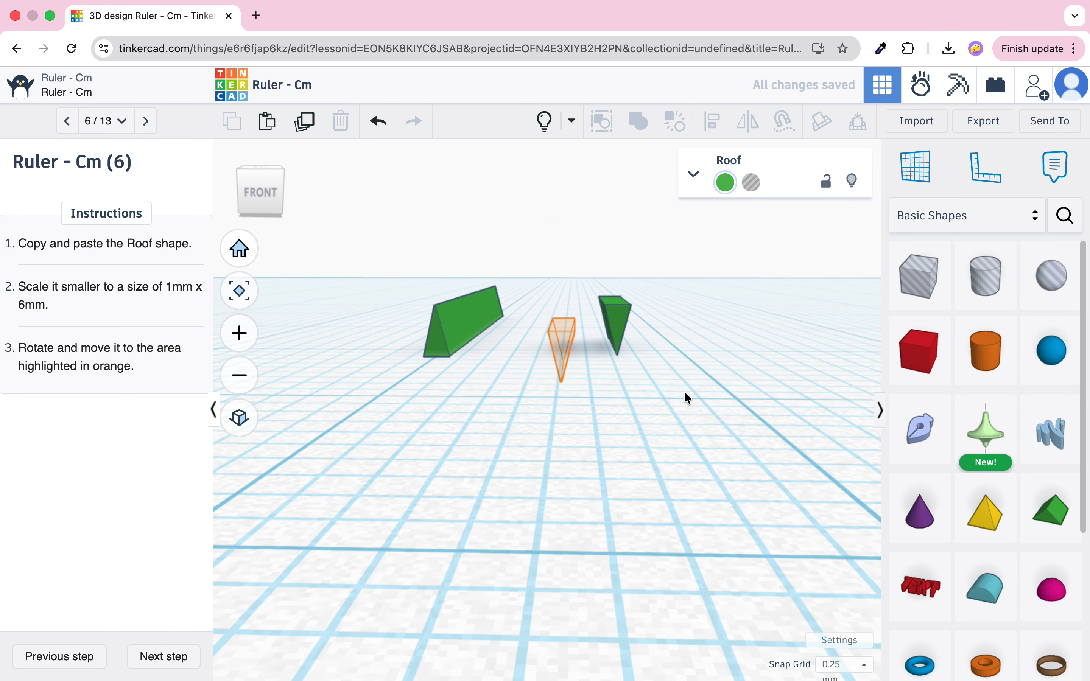
# - Lower the flipped 6 mm roof and move it onto the area marked in orange
pyautogui.moveTo(612, 314)
pyautogui.mouseDown()
pyautogui.moveTo(560, 333)
pyautogui.moveTo(599, 331)
pyautogui.mouseUp()
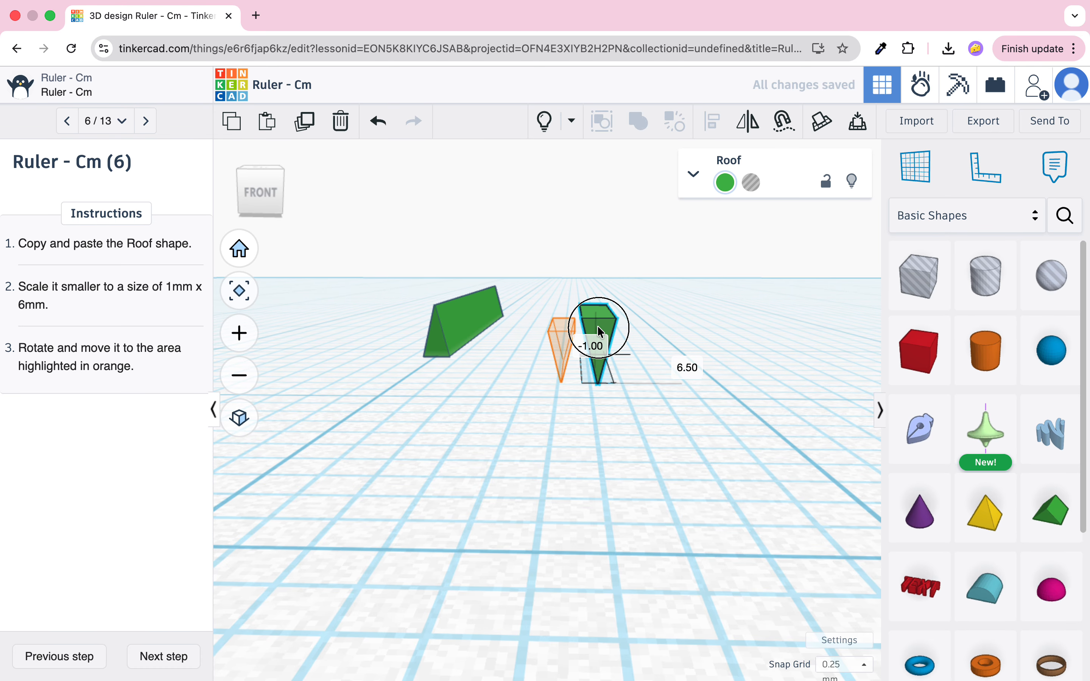
pyautogui.moveTo(560, 390); pyautogui.dragTo(597, 388, button='right')
pyautogui.moveTo(777, 338); pyautogui.dragTo(692, 367, button='middle')
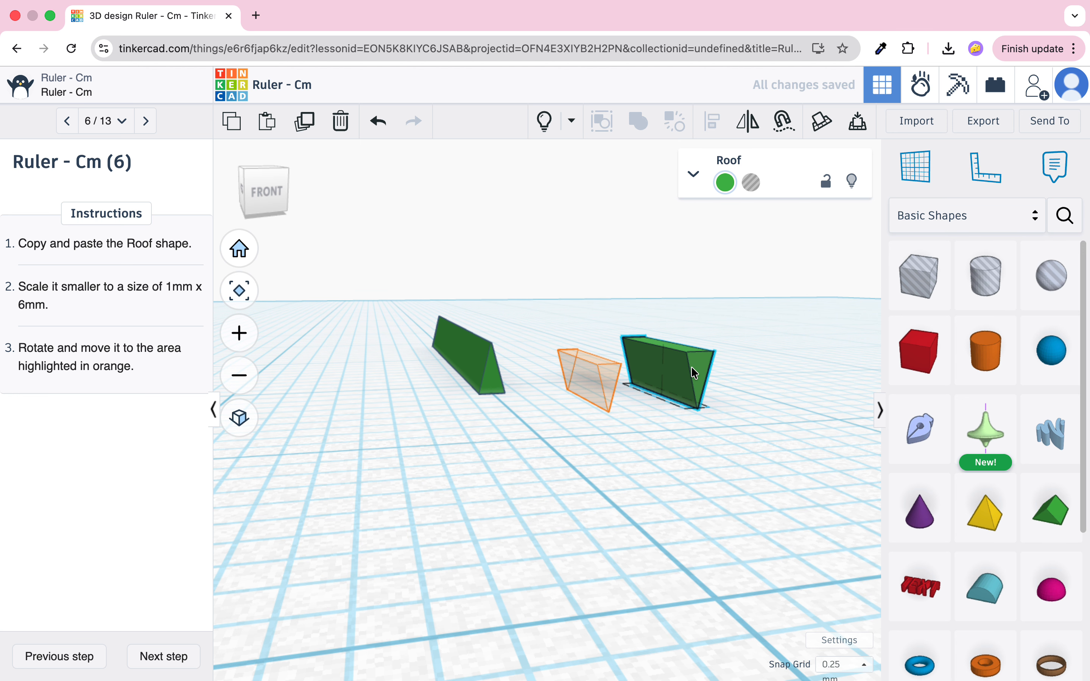
pyautogui.moveTo(666, 261); pyautogui.dragTo(665, 284)
pyautogui.moveTo(722, 373); pyautogui.dragTo(647, 512, button='right')
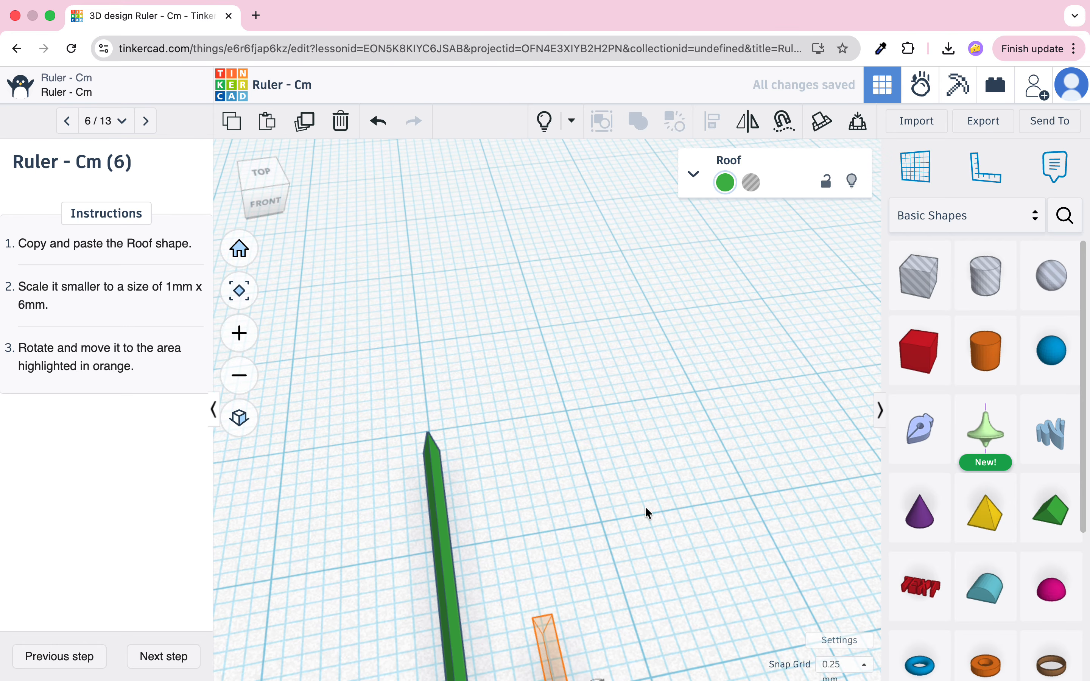
pyautogui.moveTo(611, 581); pyautogui.dragTo(588, 455, button='middle')
pyautogui.moveTo(566, 532); pyautogui.dragTo(524, 439)
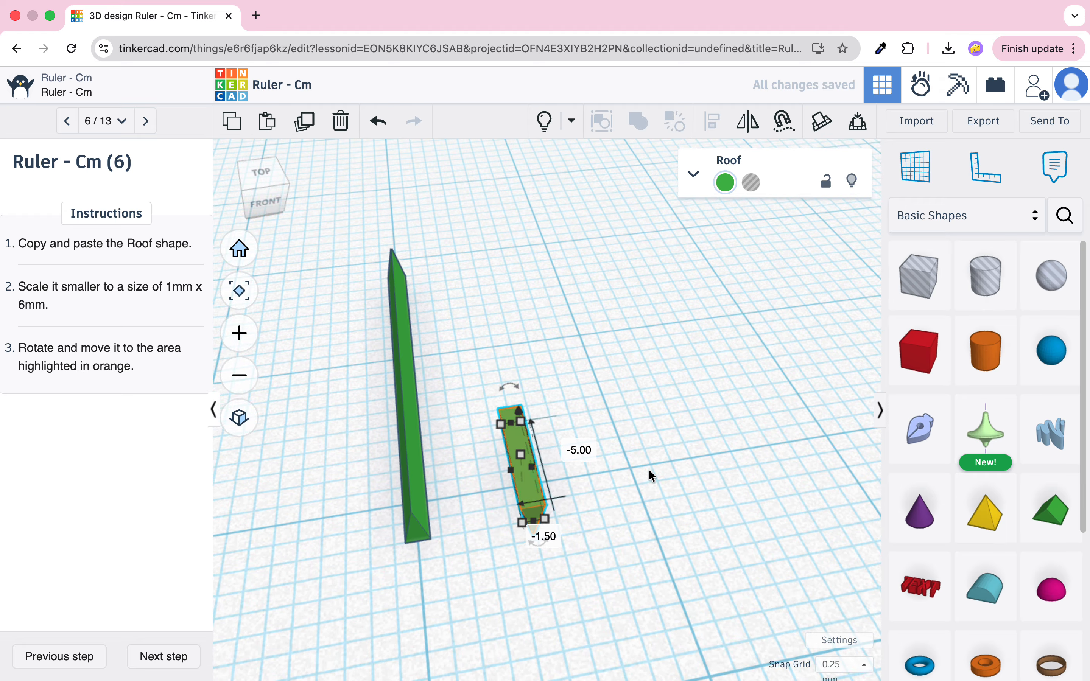
pyautogui.press('f')
pyautogui.scroll(-6, 654, 470)
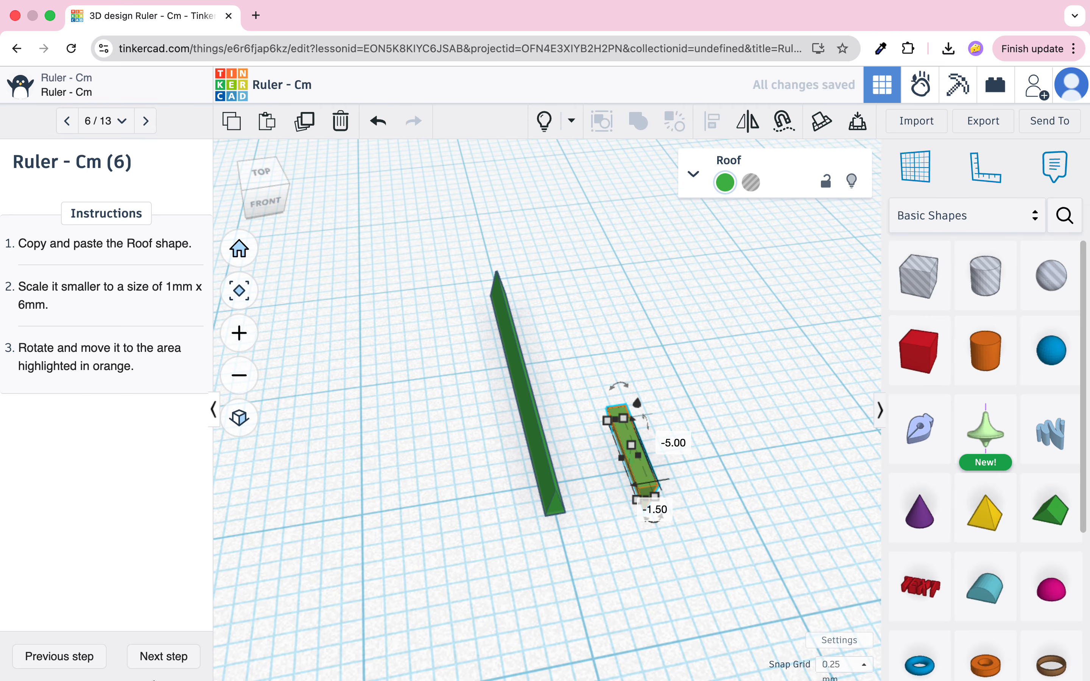
# - Advance the lesson to step 7 of 13 and bring the row of orange marked areas into close view
pyautogui.click(169, 667)
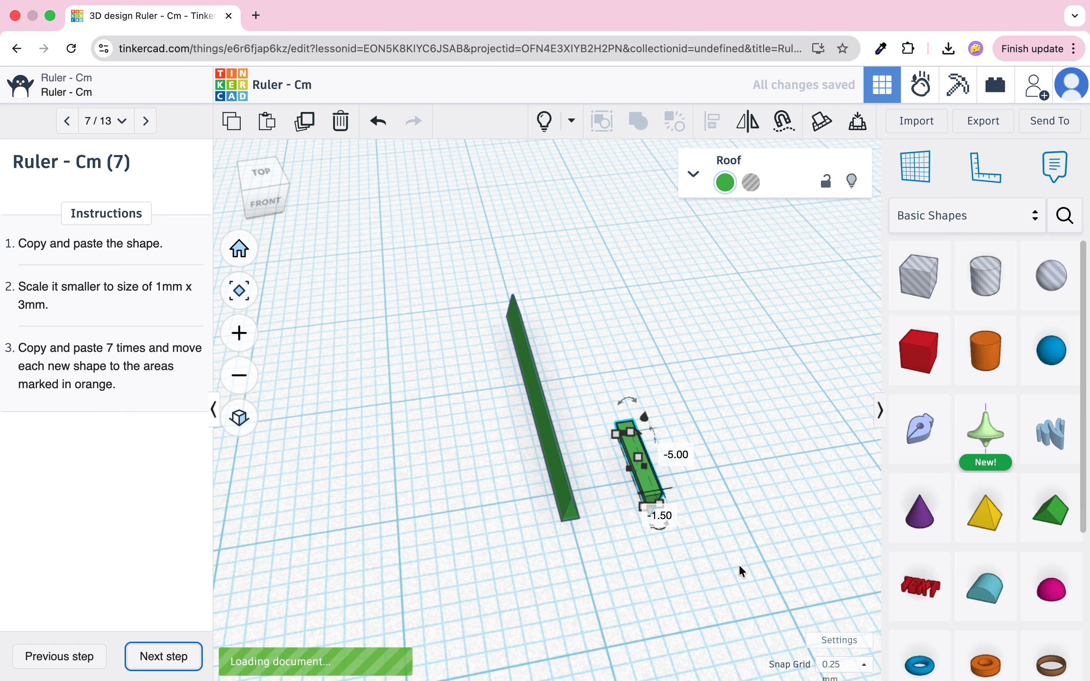
pyautogui.moveTo(742, 522); pyautogui.dragTo(711, 510, button='right')
pyautogui.scroll(5, 562, 436)
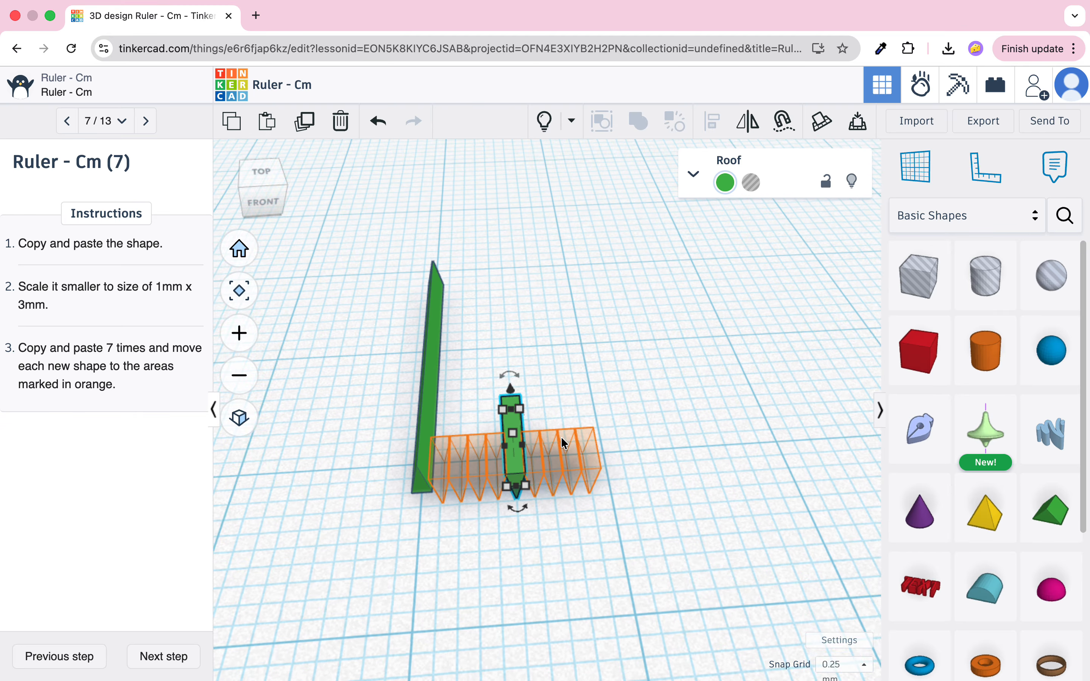
pyautogui.moveTo(561, 436); pyautogui.dragTo(650, 387, button='right')
pyautogui.moveTo(650, 386); pyautogui.dragTo(682, 402, button='middle')
pyautogui.moveTo(781, 522); pyautogui.dragTo(774, 521, button='right')
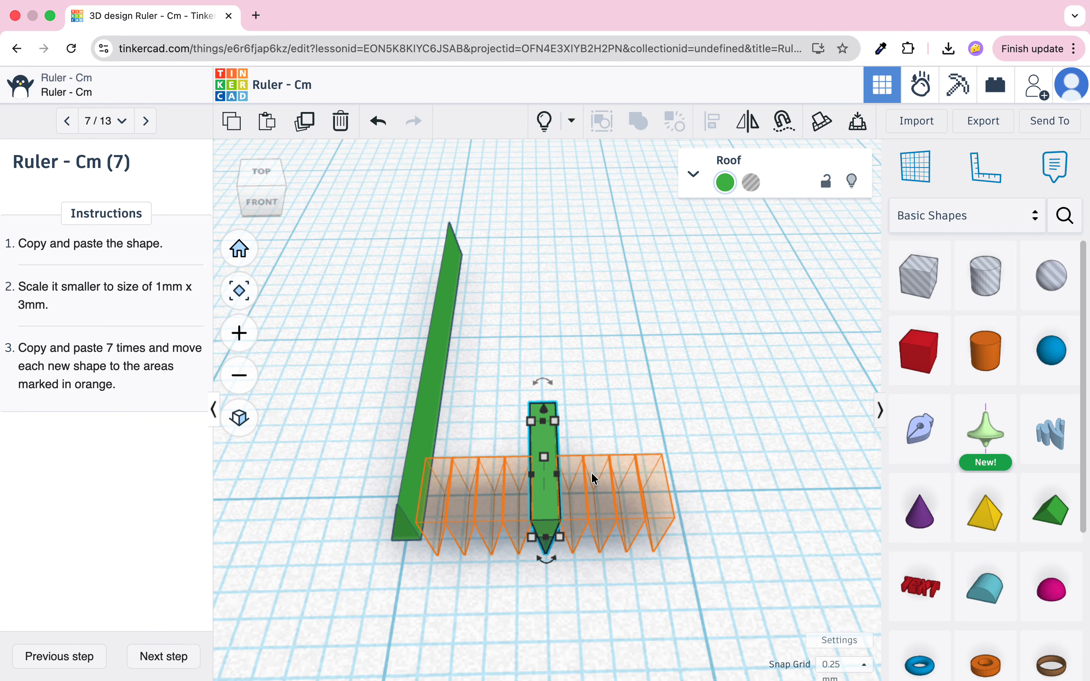
# - Paste a copy of the flipped roof, set its length to 3 mm and move it onto the orange area farthest from the long roof
pyautogui.click(232, 120)
pyautogui.click(267, 121)
pyautogui.moveTo(568, 505); pyautogui.dragTo(661, 475)
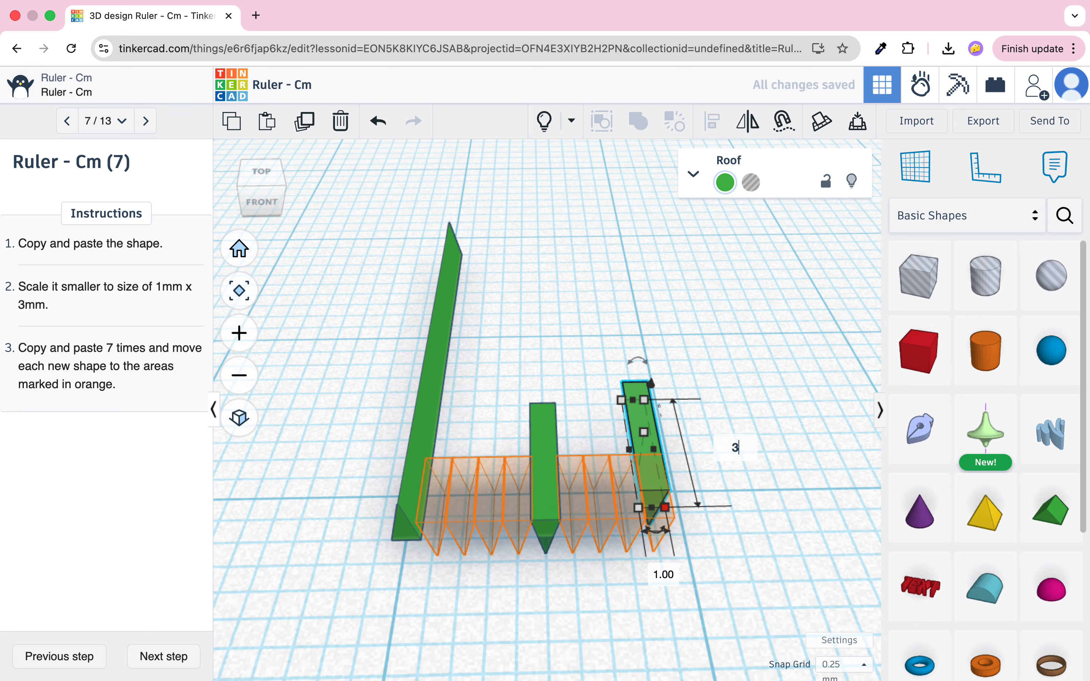
pyautogui.press('Return')
pyautogui.moveTo(640, 423); pyautogui.dragTo(650, 494)
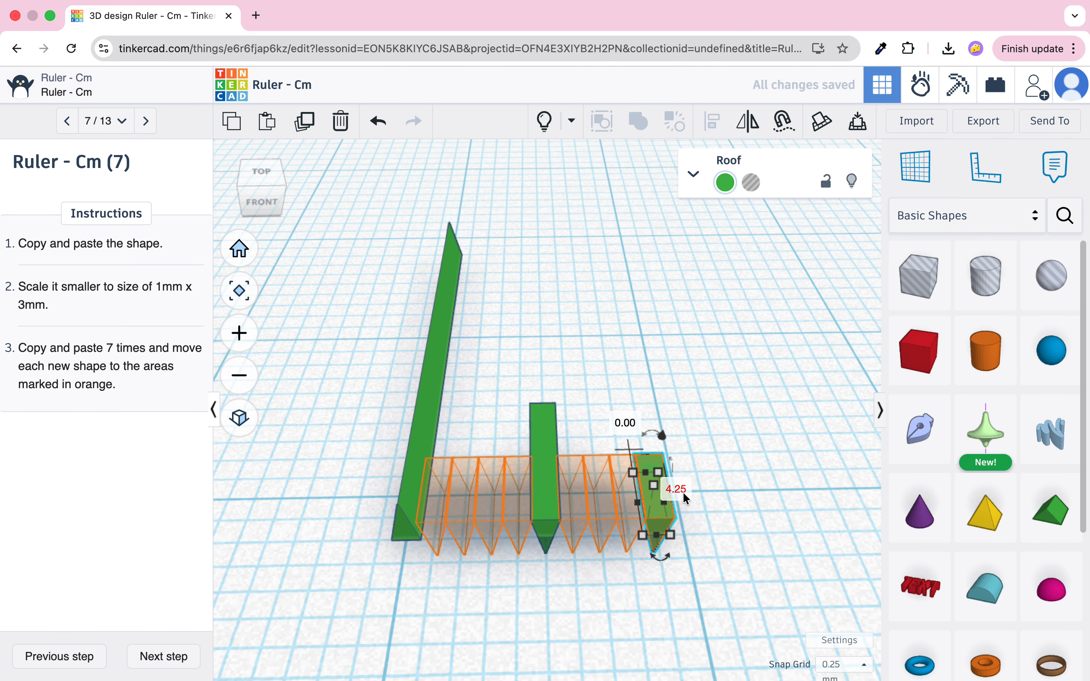
# - Duplicate the 3 mm roof and shift the copy onto the neighbouring orange area towards the long roof
pyautogui.scroll(3, 680, 490)
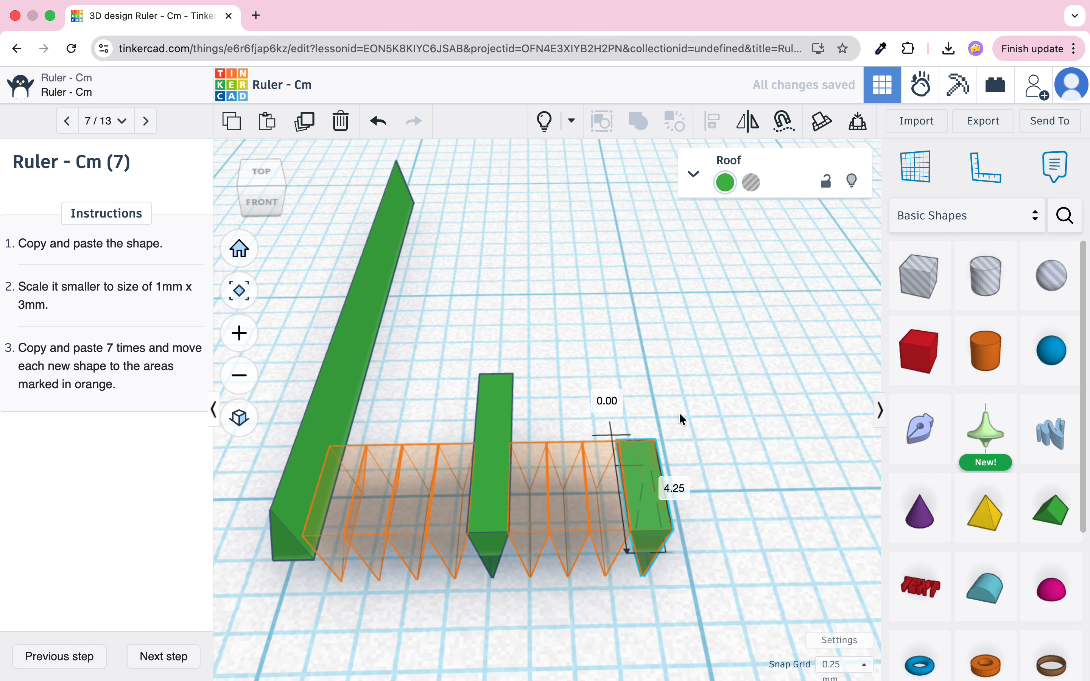
pyautogui.moveTo(678, 414); pyautogui.dragTo(719, 395, button='right')
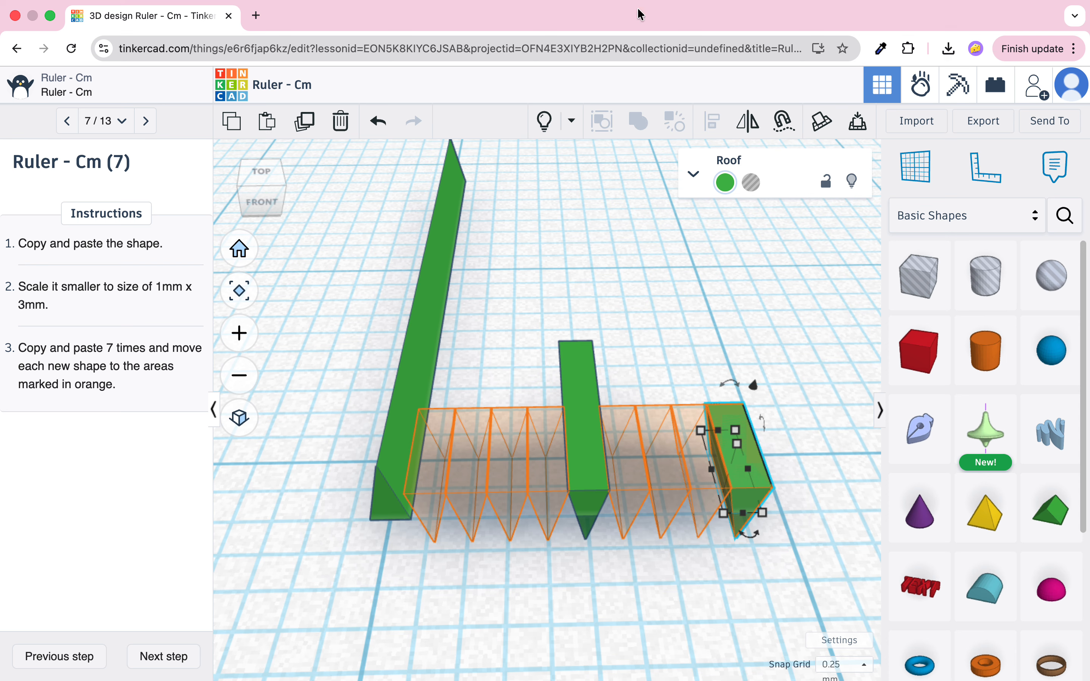
pyautogui.click(304, 120)
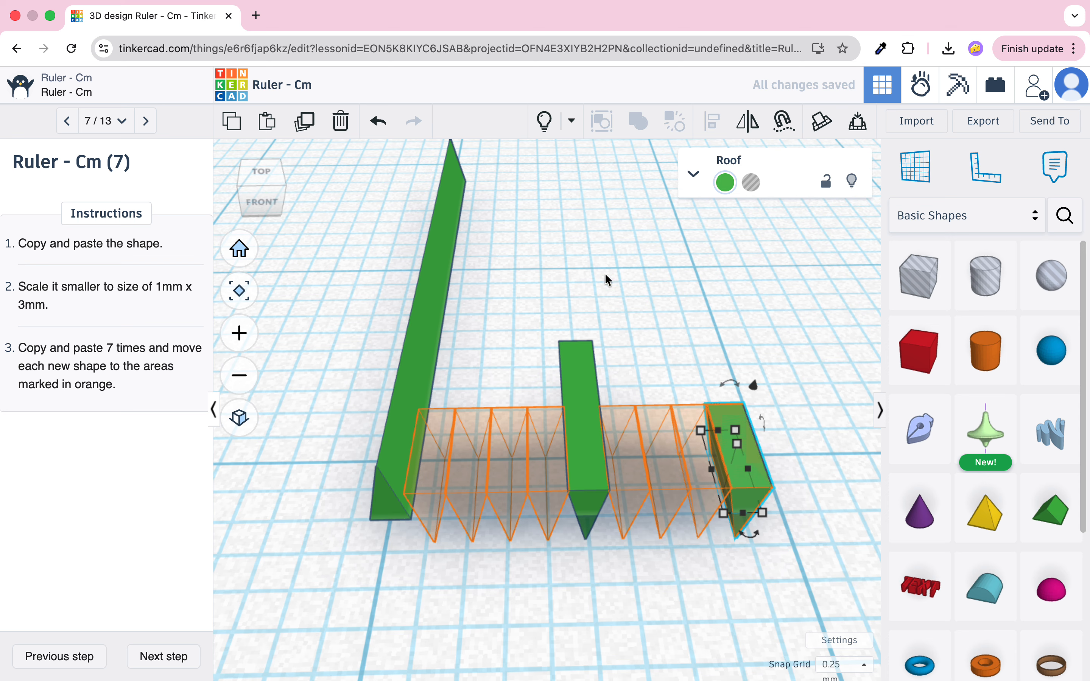
pyautogui.press('Left')
pyautogui.press('Left')
pyautogui.press('Left')
pyautogui.press('Left')
pyautogui.press('Left')
pyautogui.press('Left')
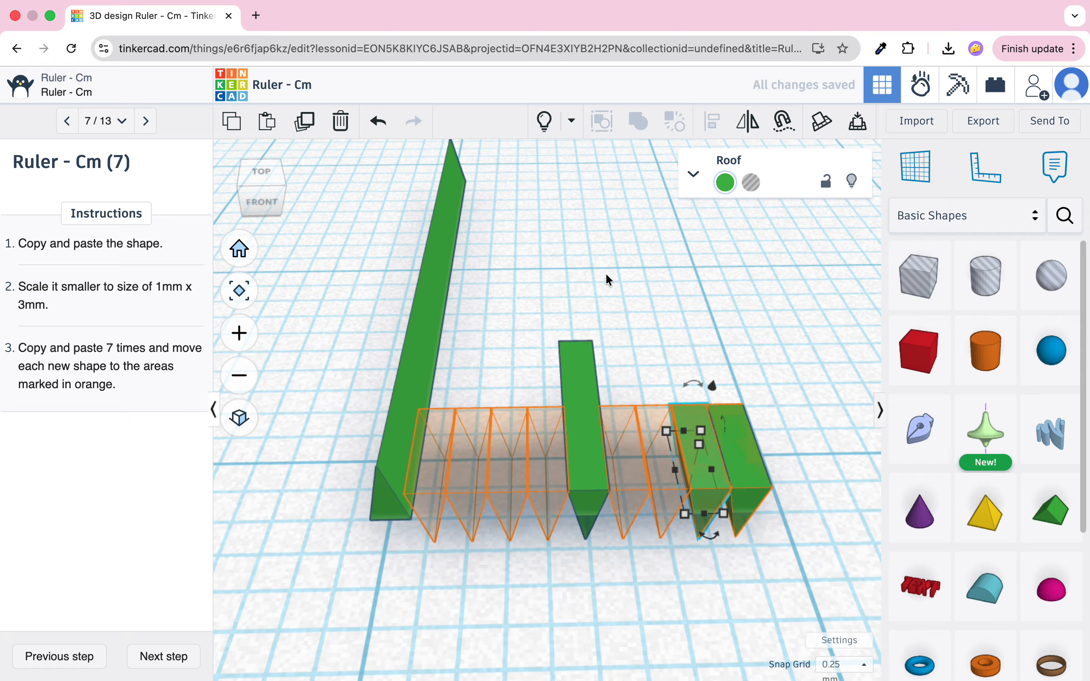
# - Repeat the duplication up to the long roof to fill the orange row, and delete the extra copy overlapping the 6 mm roof
pyautogui.click(311, 124)
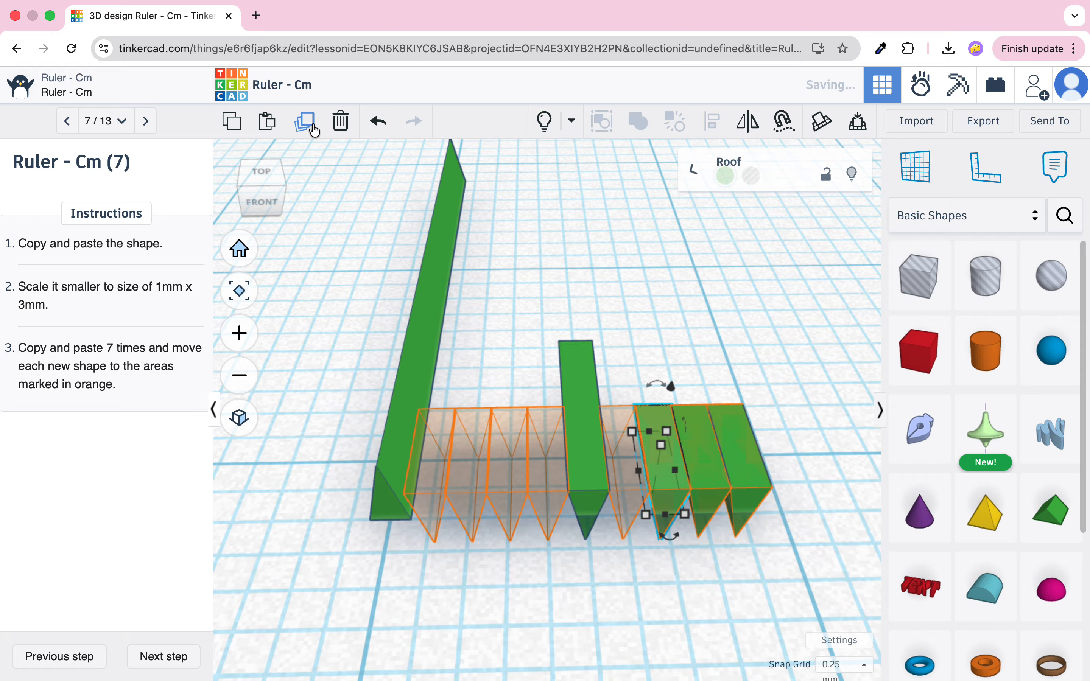
pyautogui.click(313, 131)
pyautogui.press('Left')
pyautogui.press('Left')
pyautogui.press('Left')
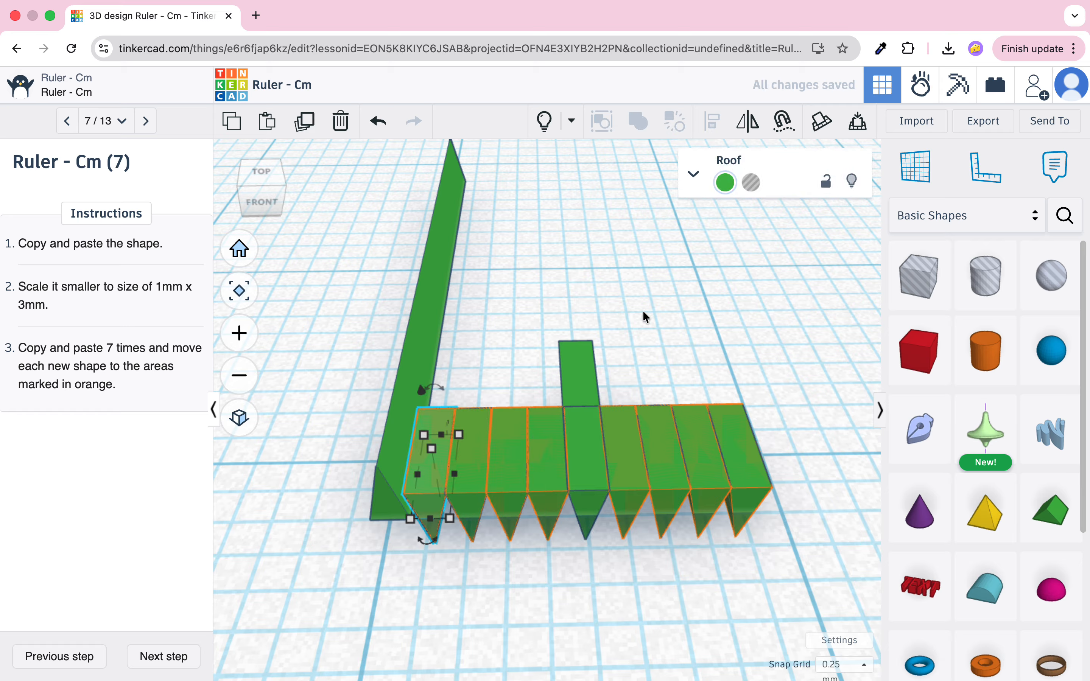
pyautogui.click(581, 426)
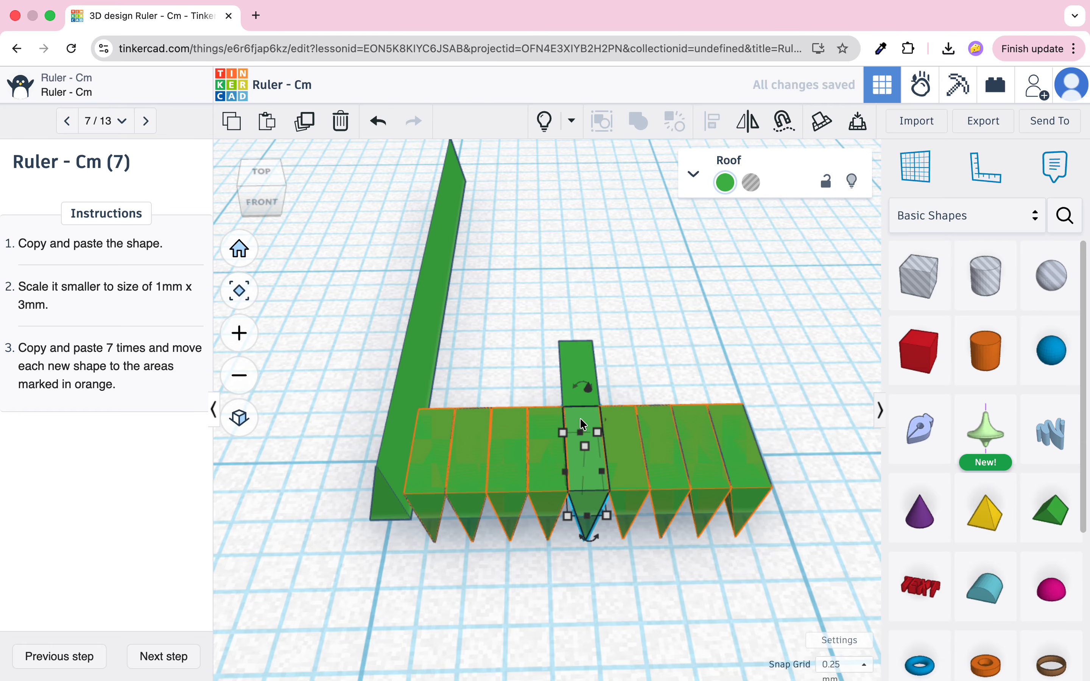
pyautogui.press('Escape')
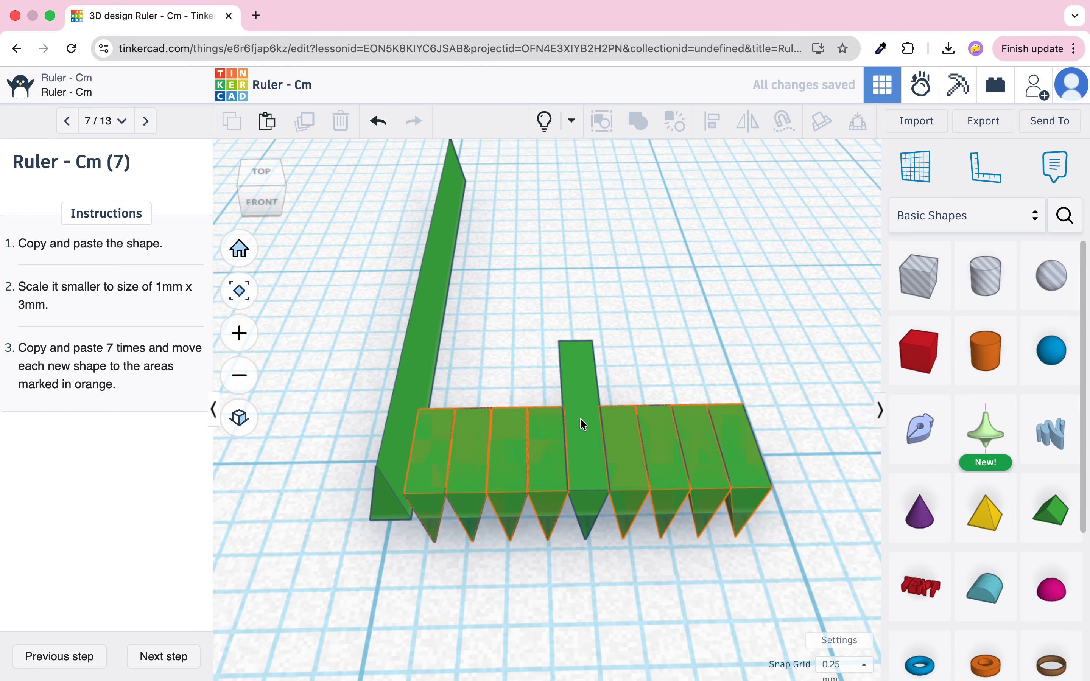
# - Advance the lesson to step 8 of 13 and combine all ten green roofs into one union group
pyautogui.scroll(-5, 580, 417)
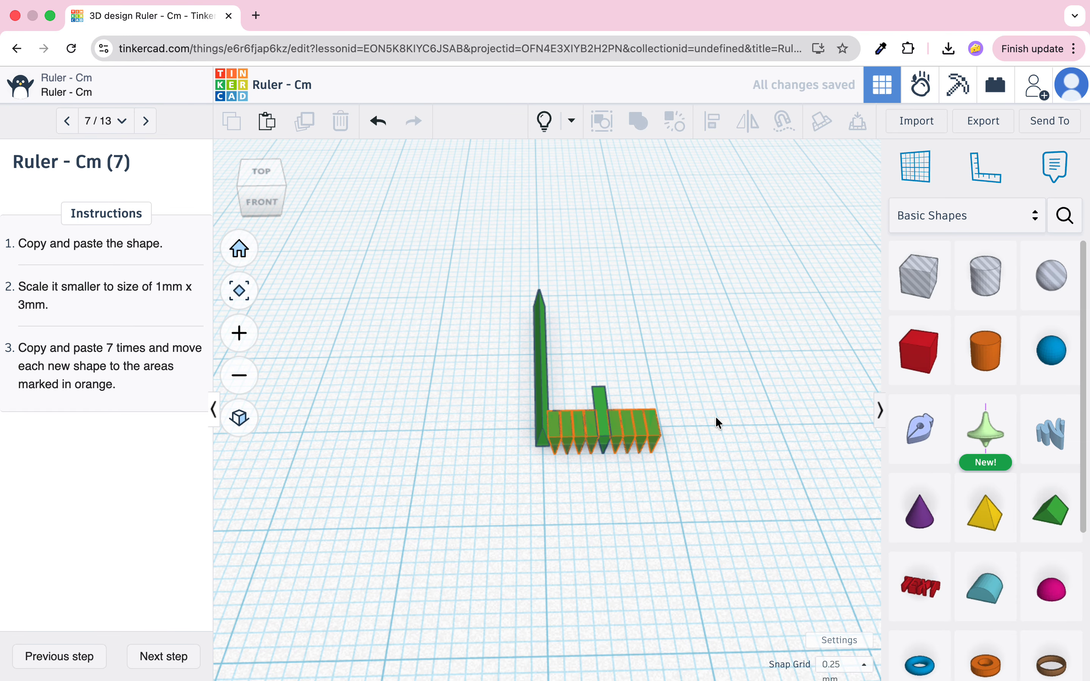
pyautogui.click(201, 658)
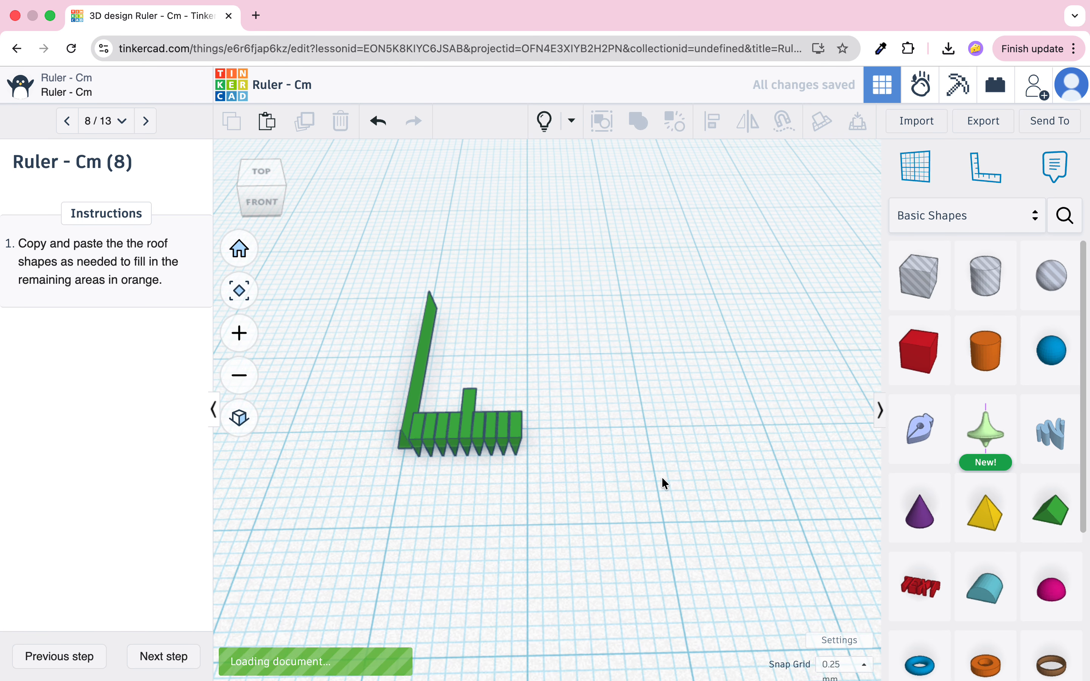
pyautogui.scroll(-2, 695, 375)
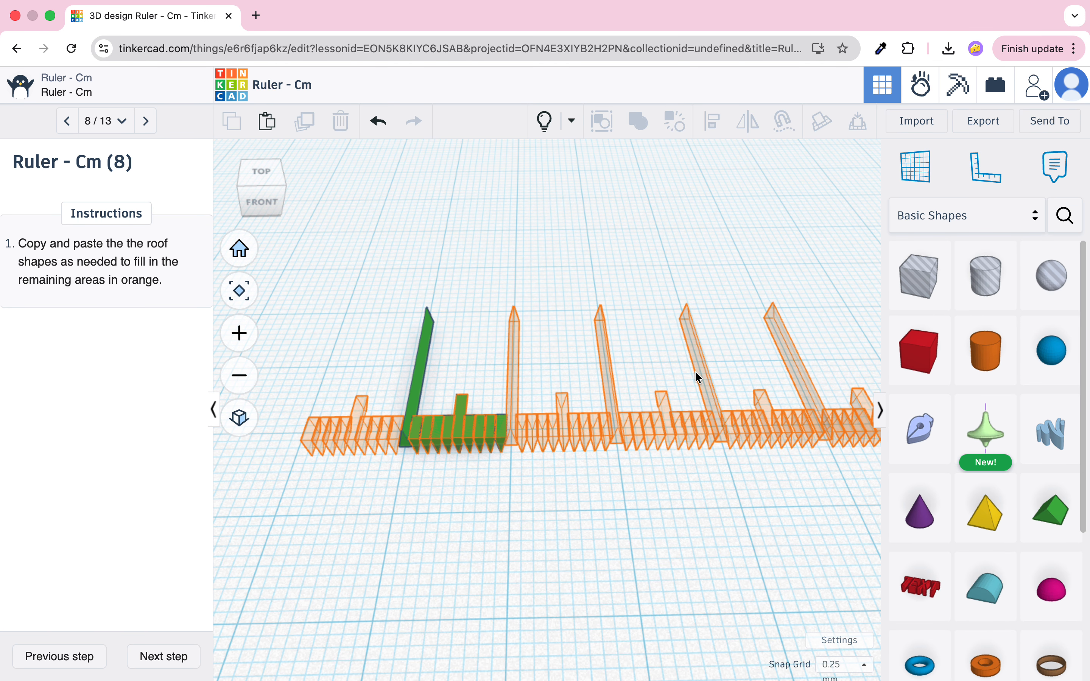
pyautogui.moveTo(399, 260); pyautogui.dragTo(549, 507)
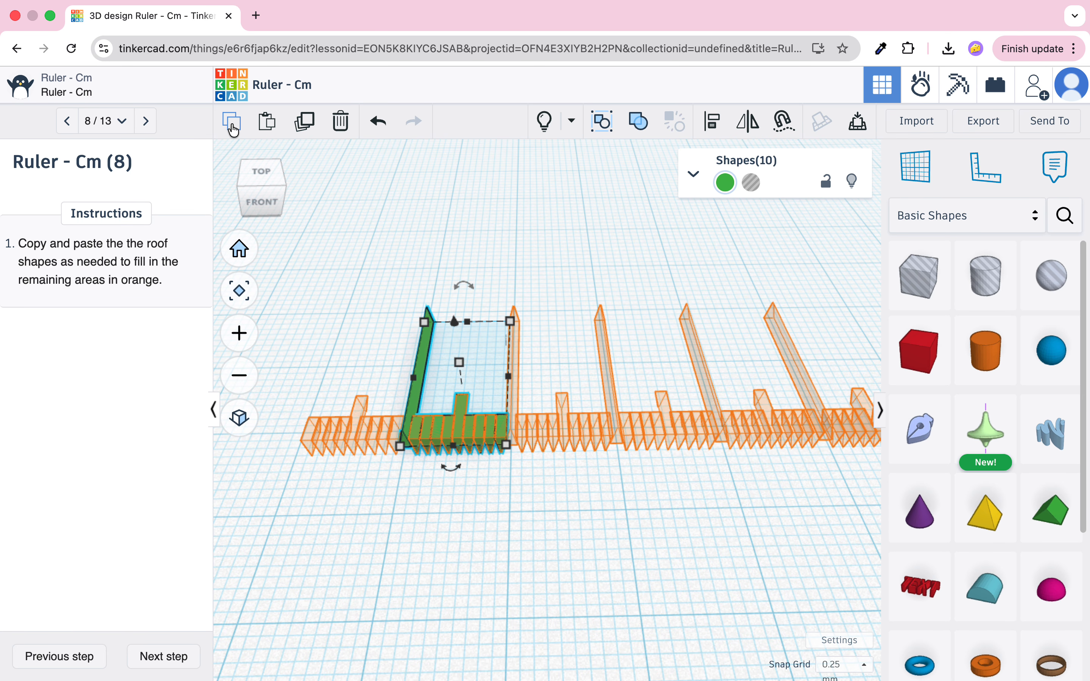
pyautogui.click(636, 128)
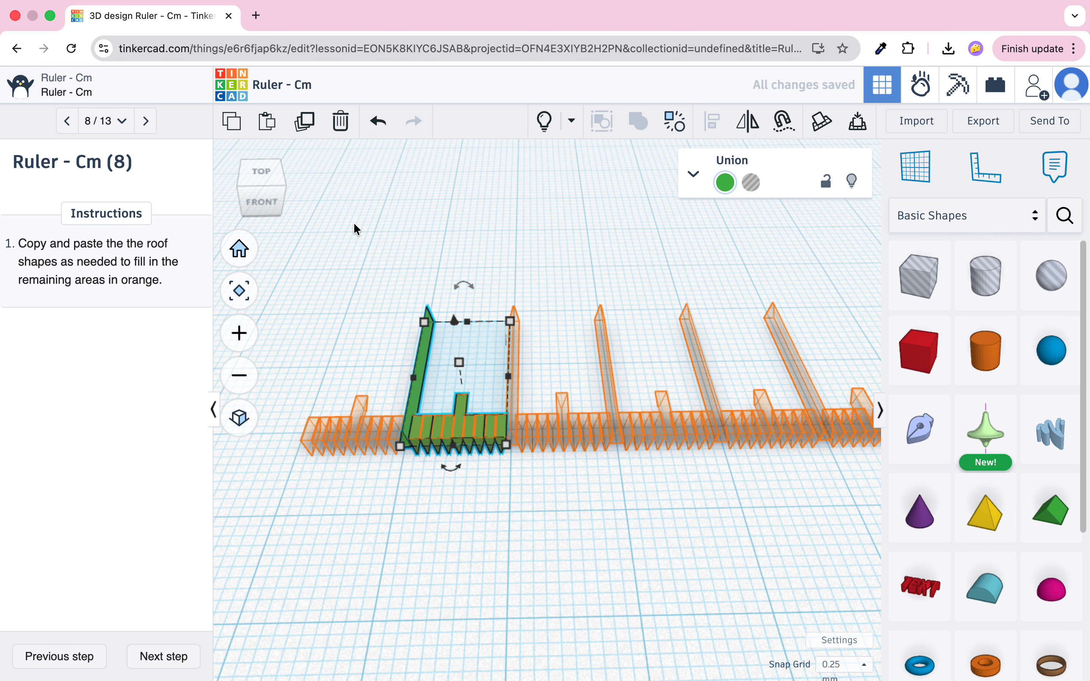
# - Duplicate the combined centimetre section and shift the copy along the row onto the next long, medium and short orange marks
pyautogui.click(301, 133)
pyautogui.press('Right')
pyautogui.press('Right')
pyautogui.press('Right')
pyautogui.press('Right')
pyautogui.press('Right')
pyautogui.press('Right')
pyautogui.press('Right')
pyautogui.press('Right')
pyautogui.press('Right')
pyautogui.press('Right')
pyautogui.press('Right')
pyautogui.press('Right')
pyautogui.press('Right')
pyautogui.press('Right')
pyautogui.press('Right')
pyautogui.press('Right')
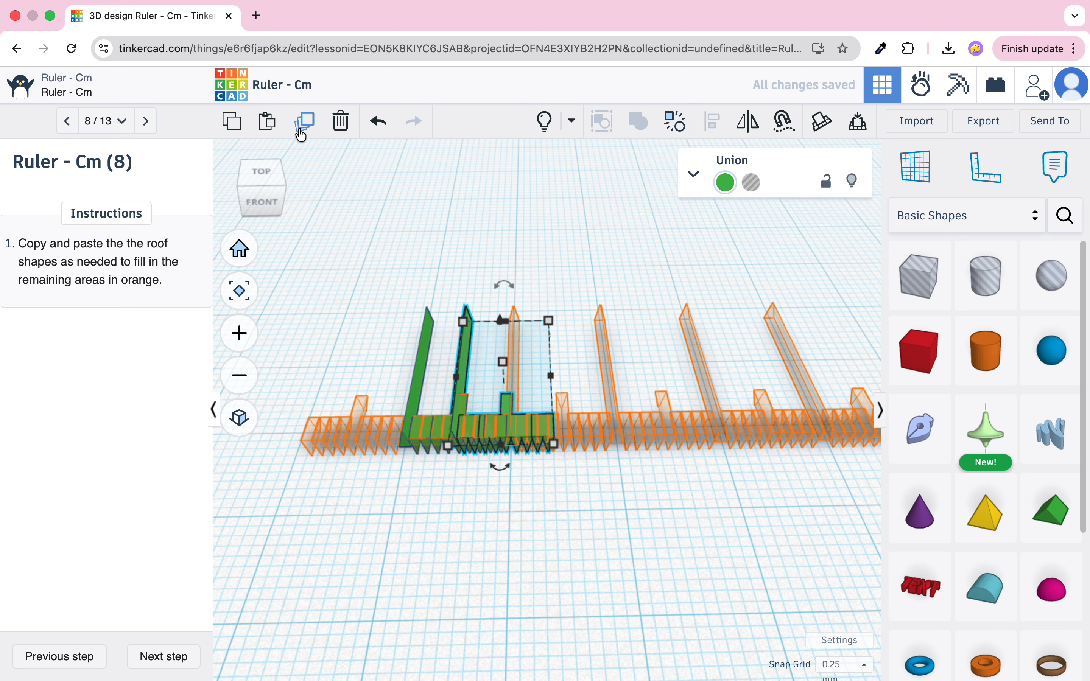
pyautogui.press('Right')
pyautogui.press('Right')
pyautogui.press('Right')
pyautogui.press('Right')
pyautogui.press('Right')
pyautogui.press('Right')
pyautogui.press('Right')
pyautogui.press('Right')
pyautogui.press('Right')
pyautogui.press('Right')
pyautogui.press('Right')
pyautogui.press('Right')
pyautogui.press('Right')
pyautogui.press('Right')
pyautogui.press('Right')
pyautogui.press('Right')
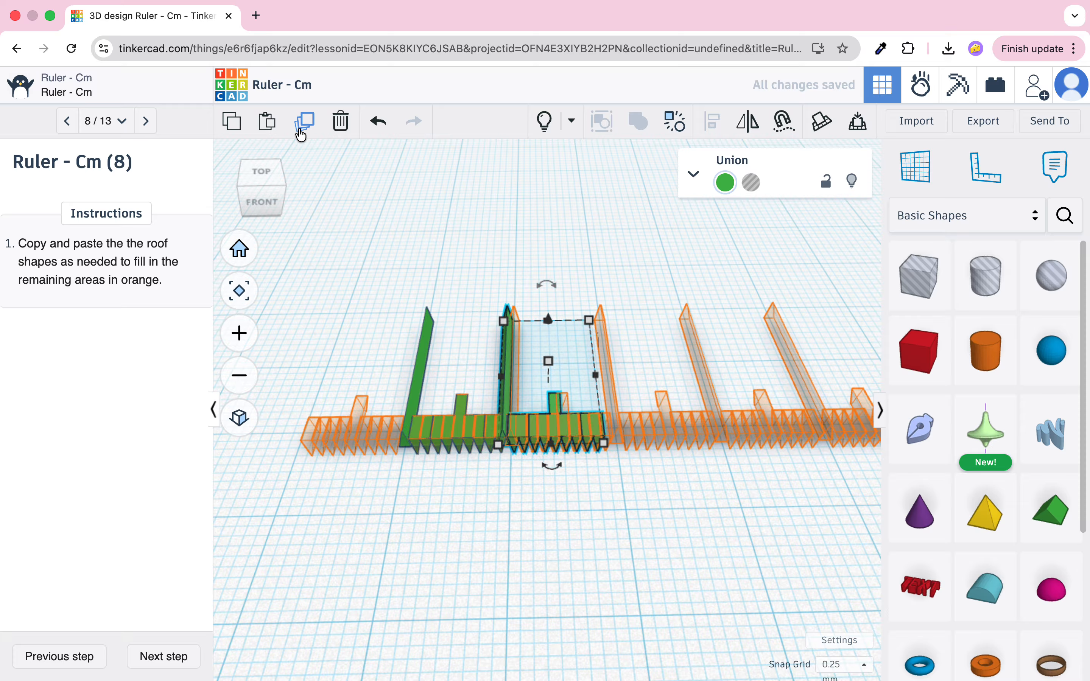
pyautogui.press('Right')
pyautogui.press('Right')
pyautogui.press('Right')
pyautogui.press('Right')
pyautogui.press('f')
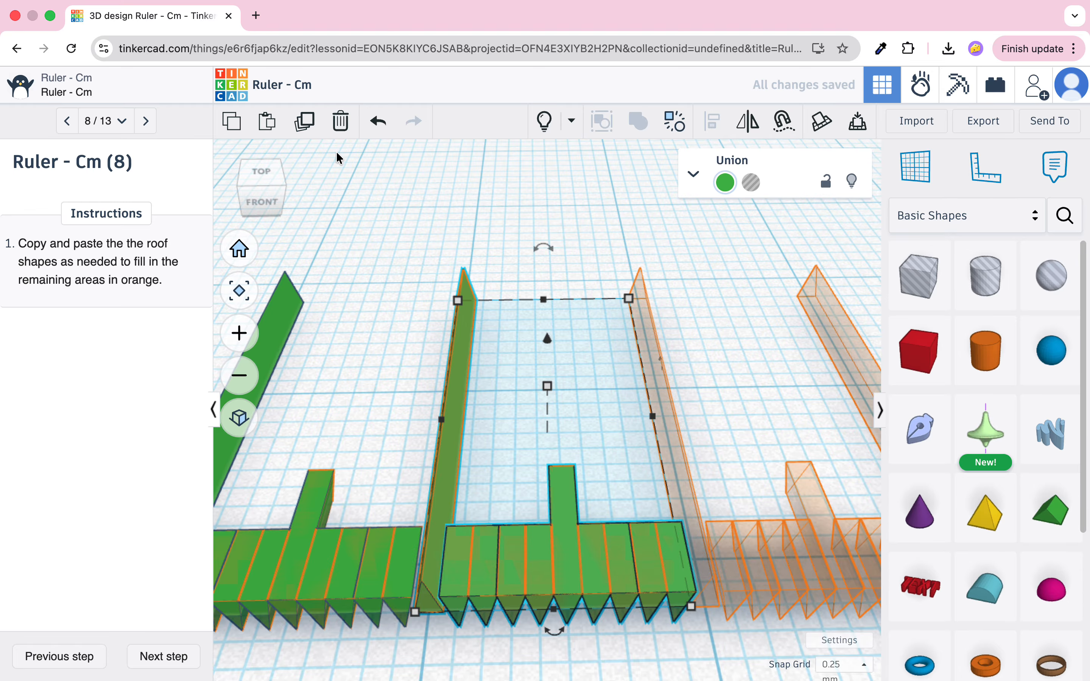
pyautogui.scroll(-5, 378, 231)
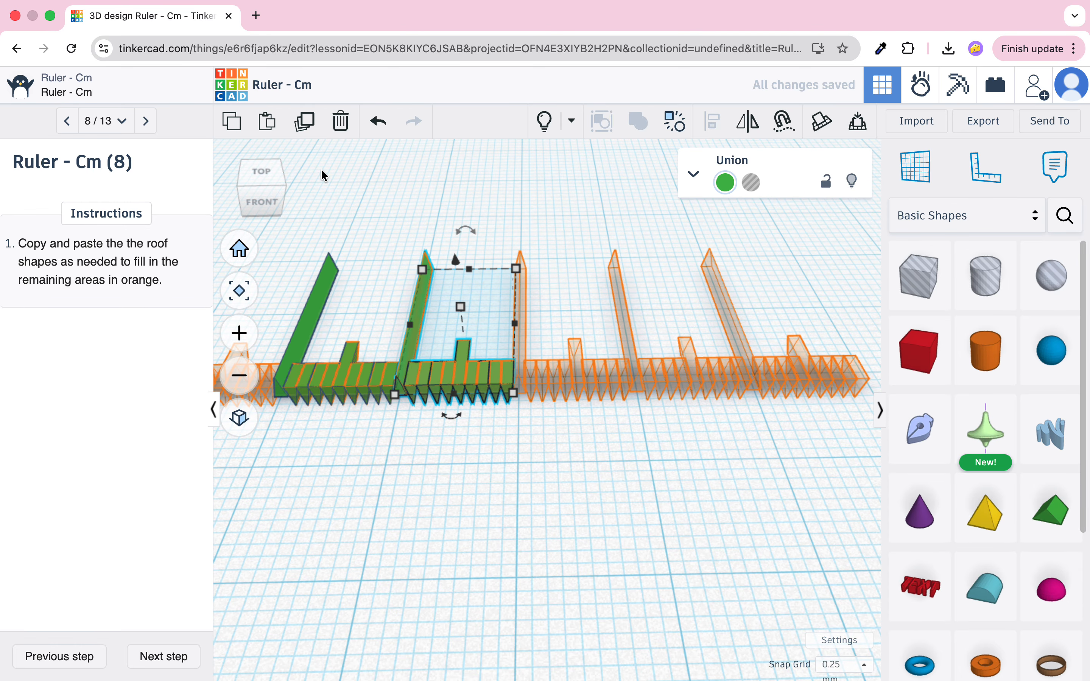
# - Repeat the spaced duplication of the centimetre section four times to continue the marks along the orange row
pyautogui.click(314, 129)
pyautogui.click(314, 130)
pyautogui.click(313, 130)
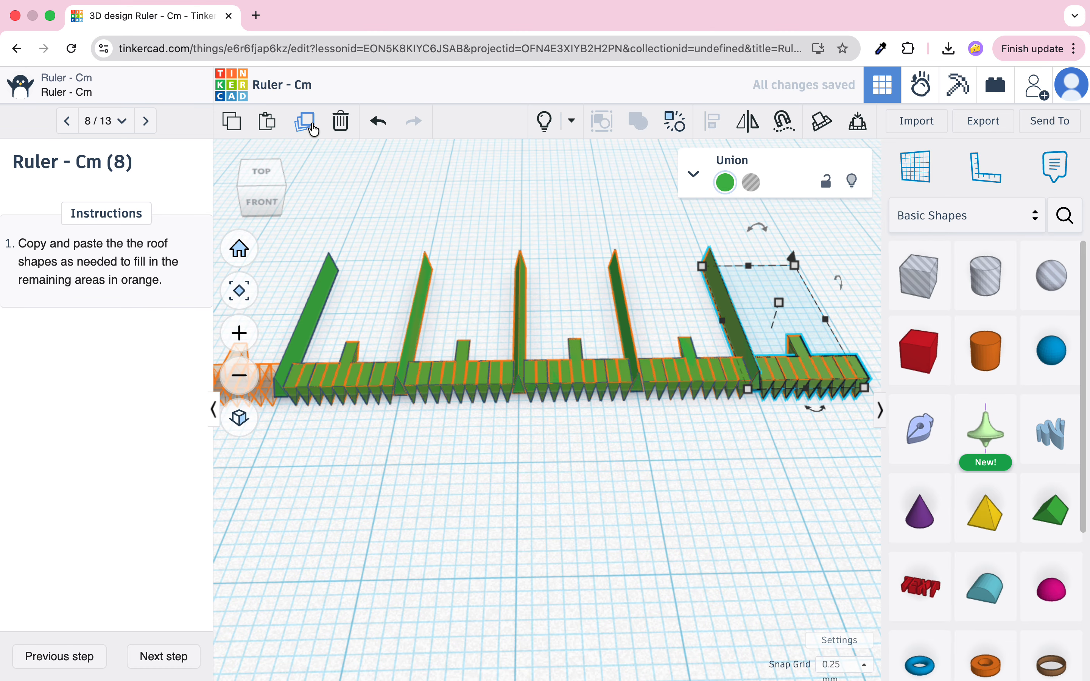
pyautogui.click(314, 130)
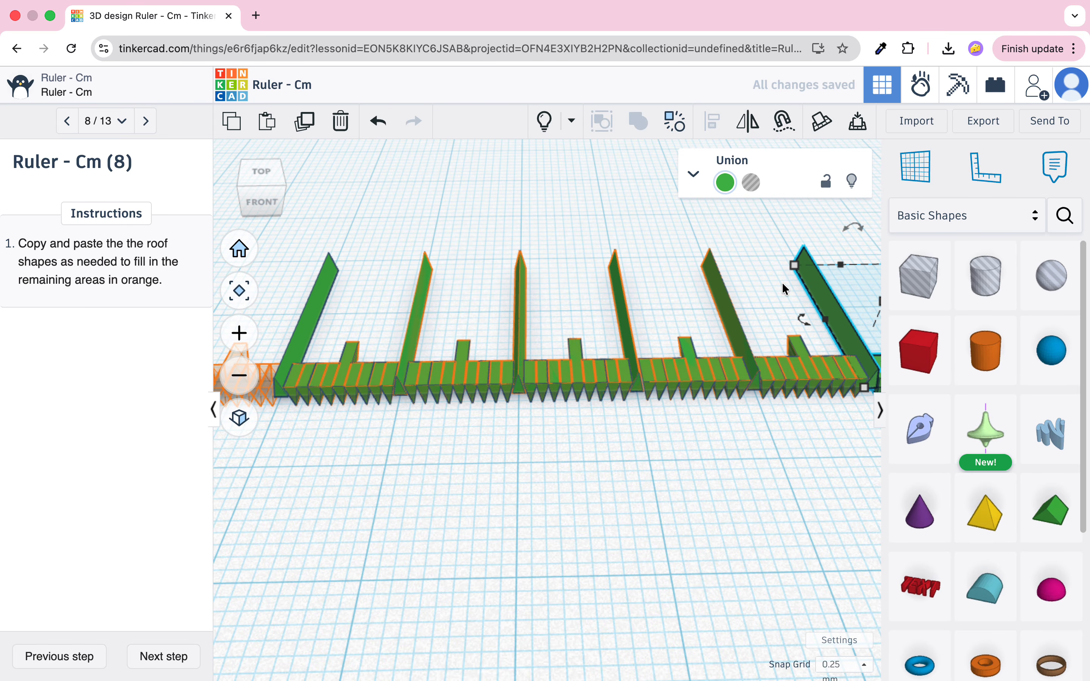
# - Move the last centimetre section copy to the left end of the row and align it with the remaining orange marks
pyautogui.moveTo(806, 280); pyautogui.dragTo(242, 277)
pyautogui.moveTo(442, 260); pyautogui.dragTo(716, 237, button='middle')
pyautogui.moveTo(582, 313); pyautogui.dragTo(571, 347)
pyautogui.scroll(5, 570, 349)
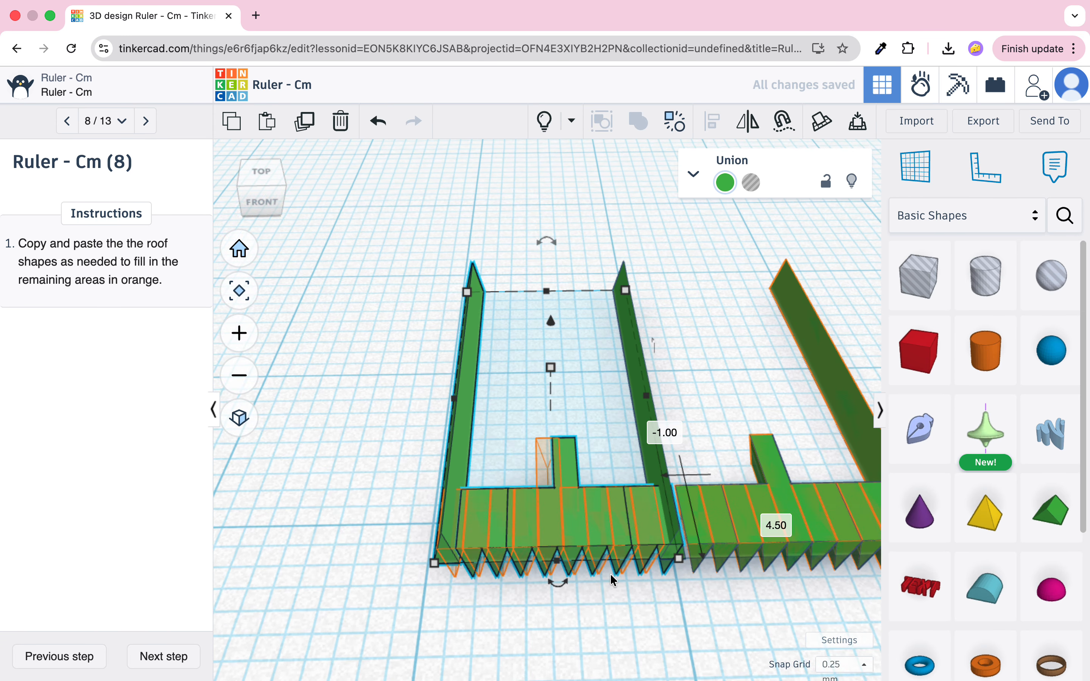
pyautogui.moveTo(599, 562); pyautogui.dragTo(584, 561)
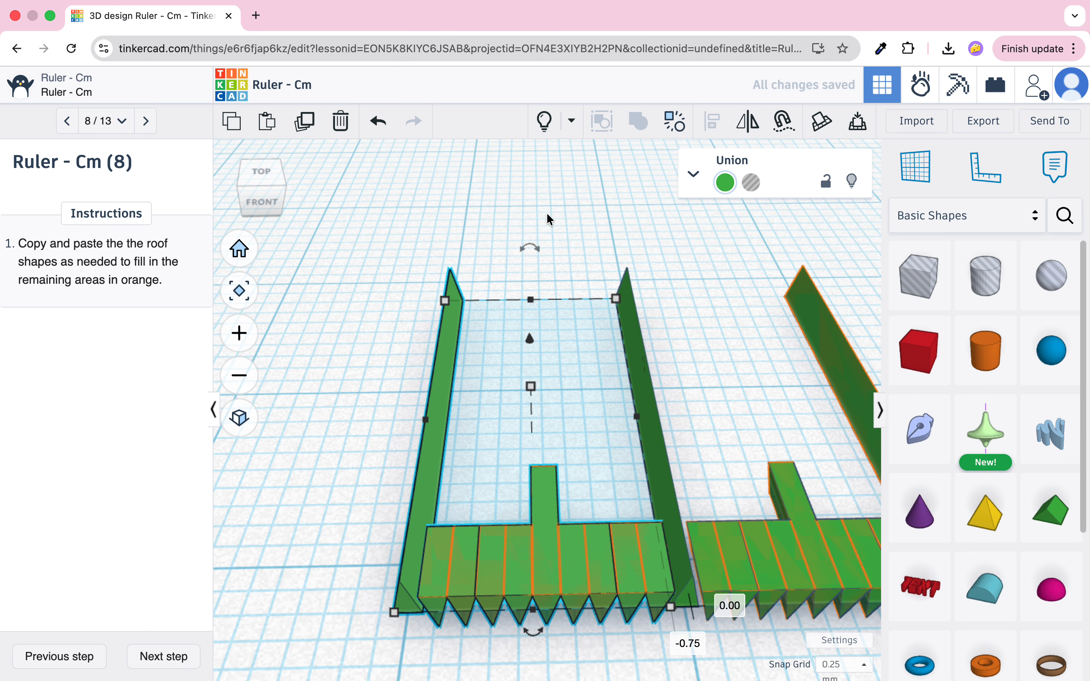
# - Ungroup the left-end centimetre section and delete its outermost long roof
pyautogui.click(678, 124)
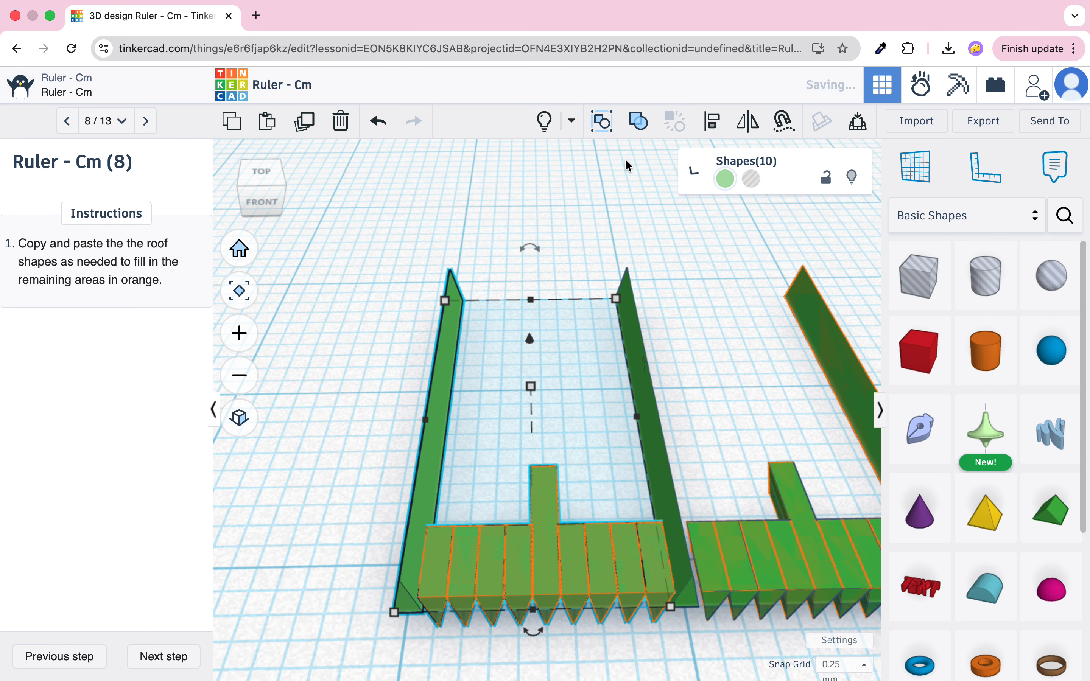
pyautogui.click(539, 250)
pyautogui.click(460, 307)
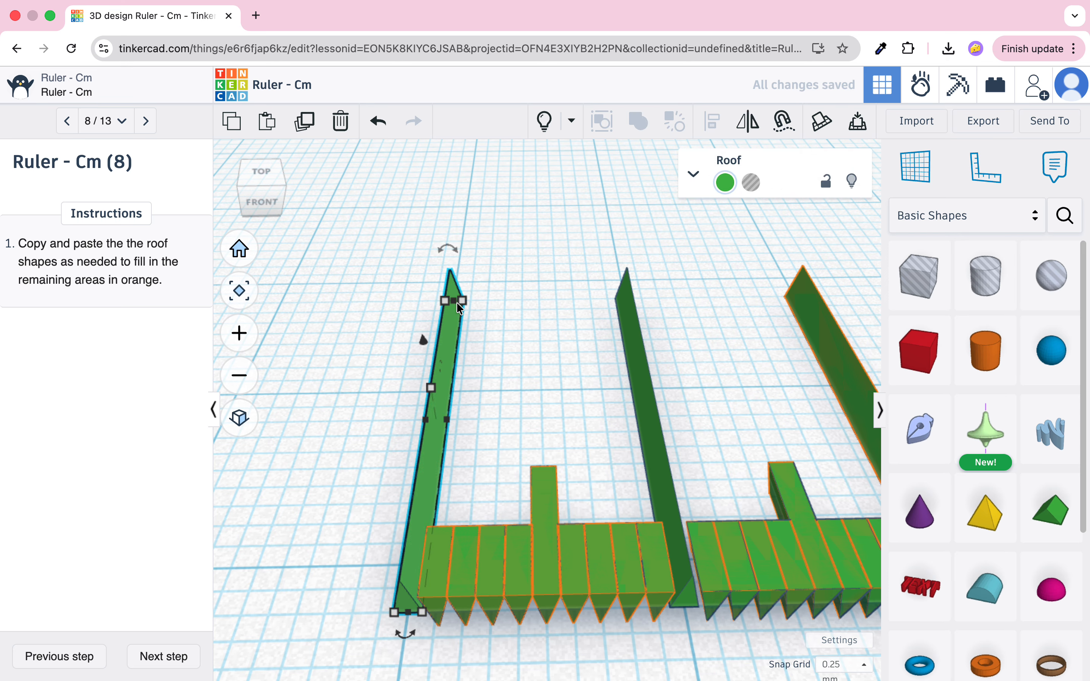
pyautogui.press('Delete')
pyautogui.scroll(-5, 559, 400)
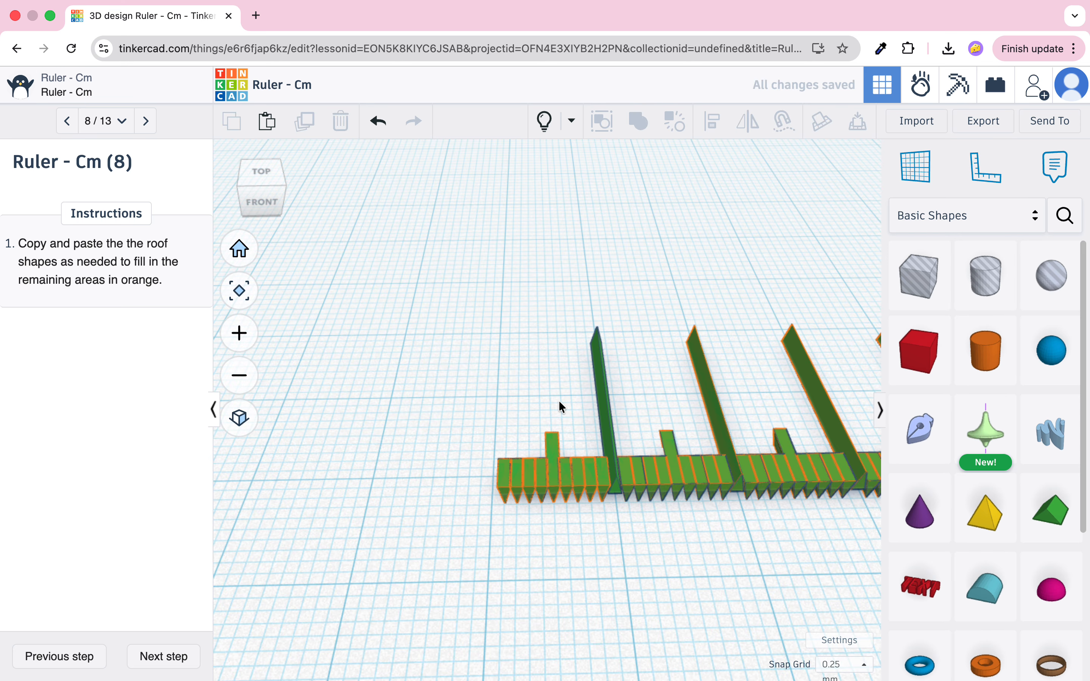
# - Ungroup all sections of the row and recombine all the roofs into a single union group
pyautogui.moveTo(685, 333); pyautogui.dragTo(479, 342, button='middle')
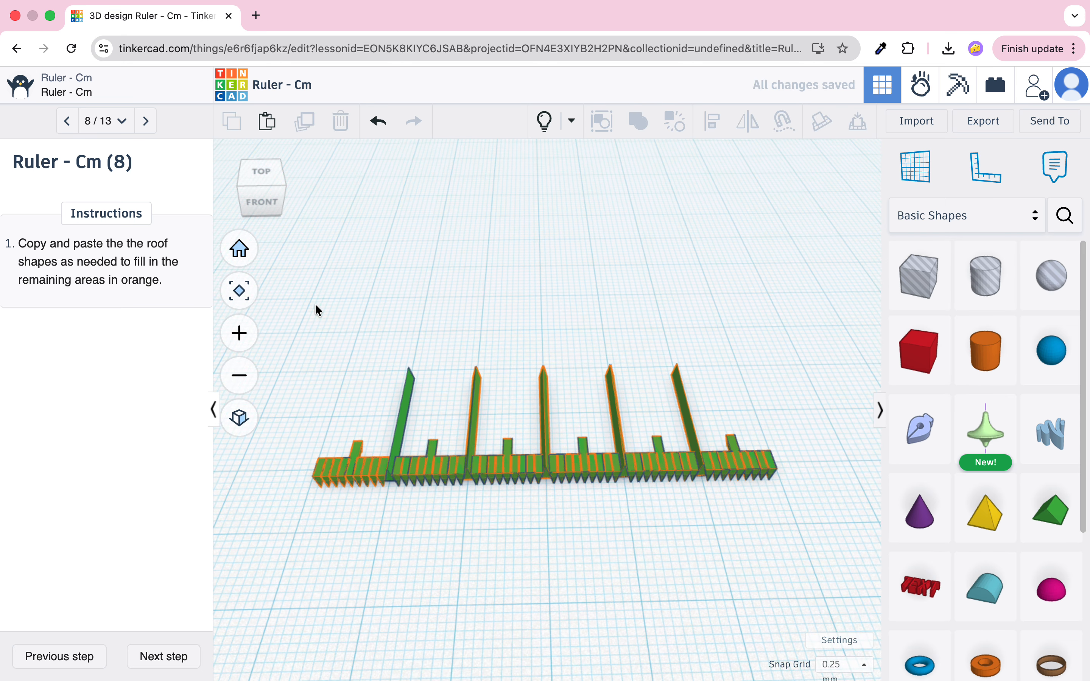
pyautogui.moveTo(316, 310); pyautogui.dragTo(793, 569)
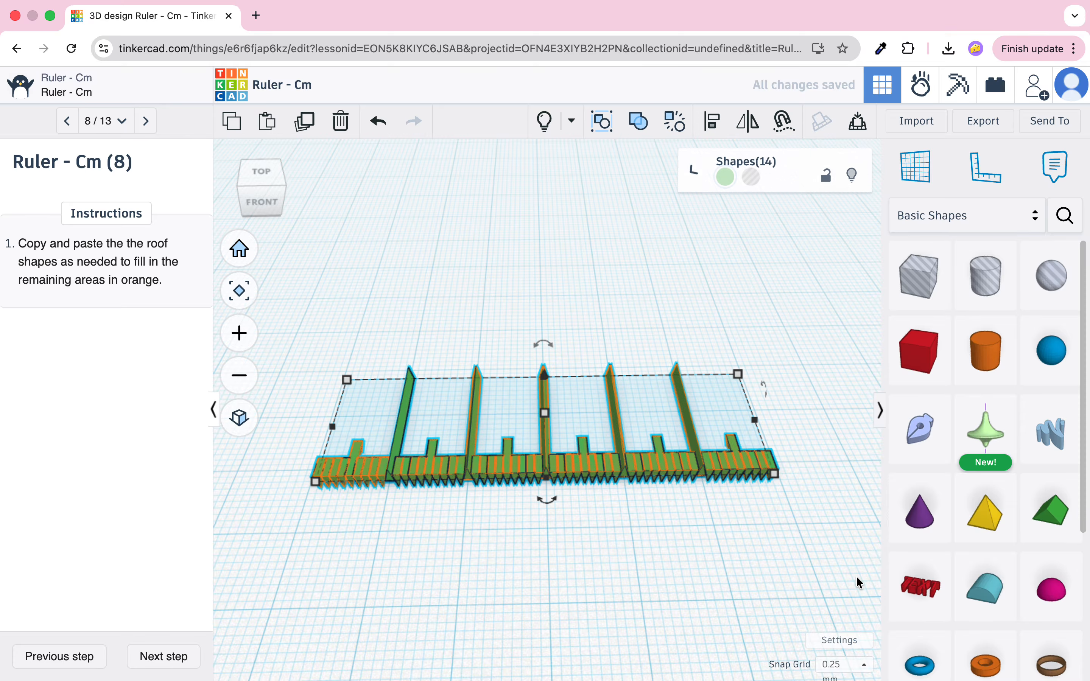
pyautogui.click(668, 122)
pyautogui.click(374, 326)
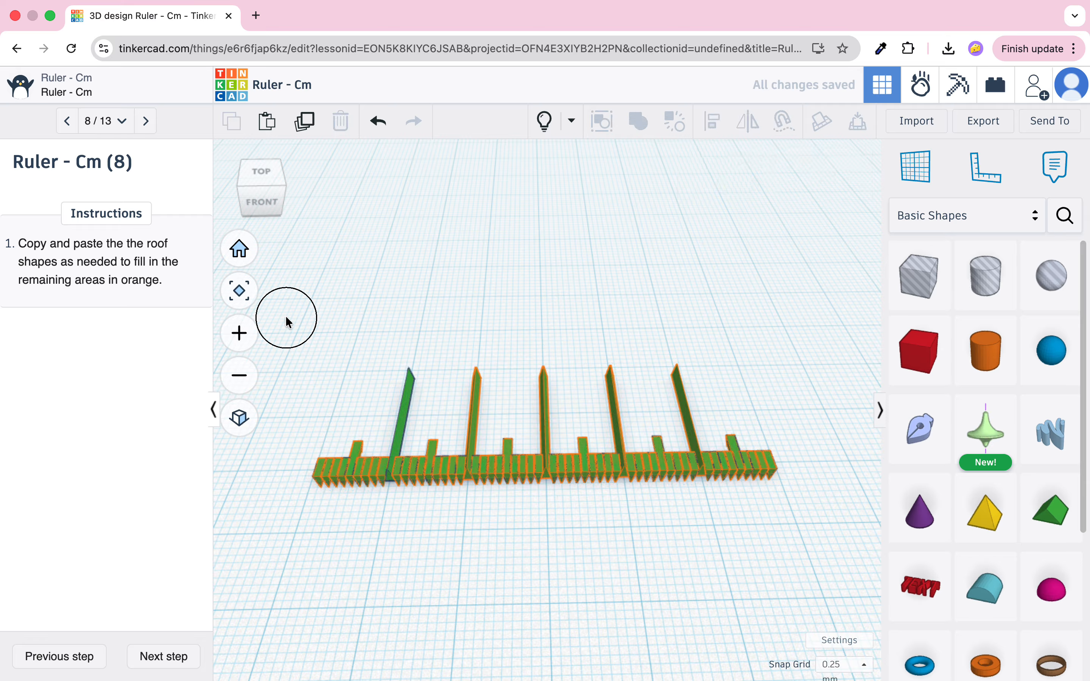
pyautogui.moveTo(288, 321); pyautogui.dragTo(822, 561)
pyautogui.click(636, 133)
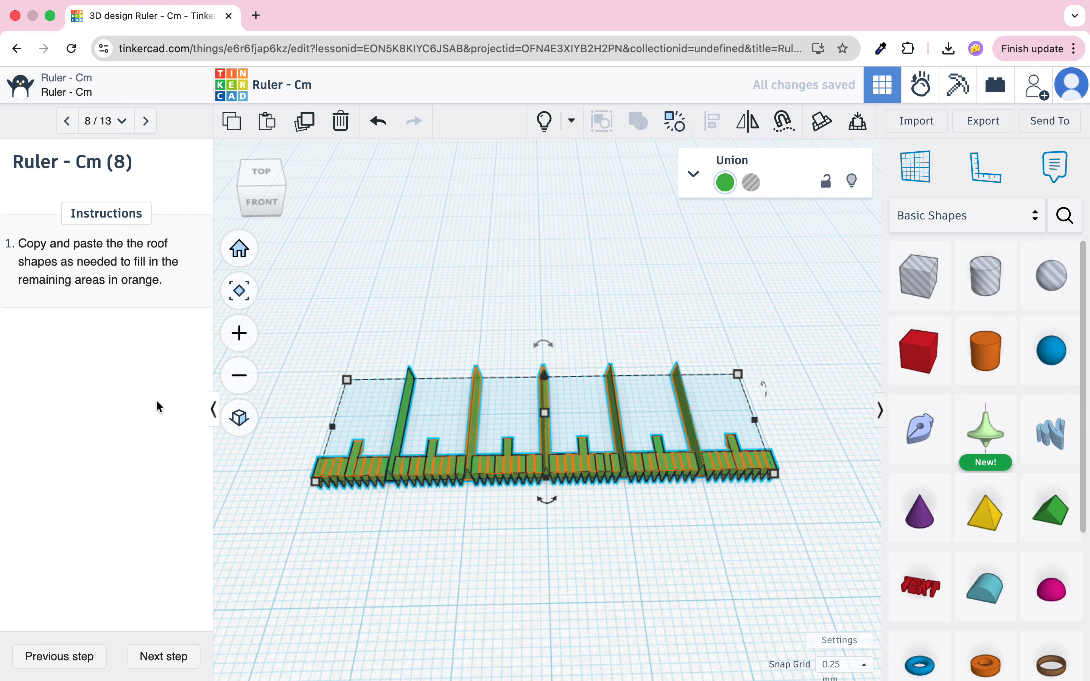
# - Advance the lesson to step 9 of 13 and move the combined marks back about 24.25 mm onto the orange outline
pyautogui.click(162, 657)
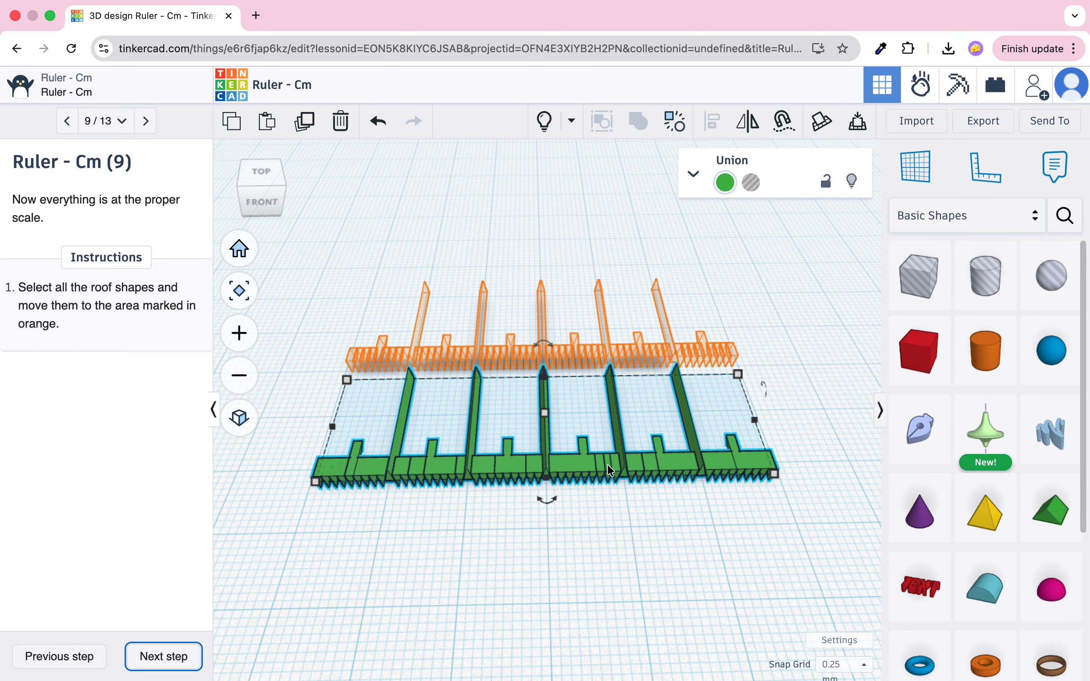
pyautogui.moveTo(609, 470); pyautogui.dragTo(601, 351)
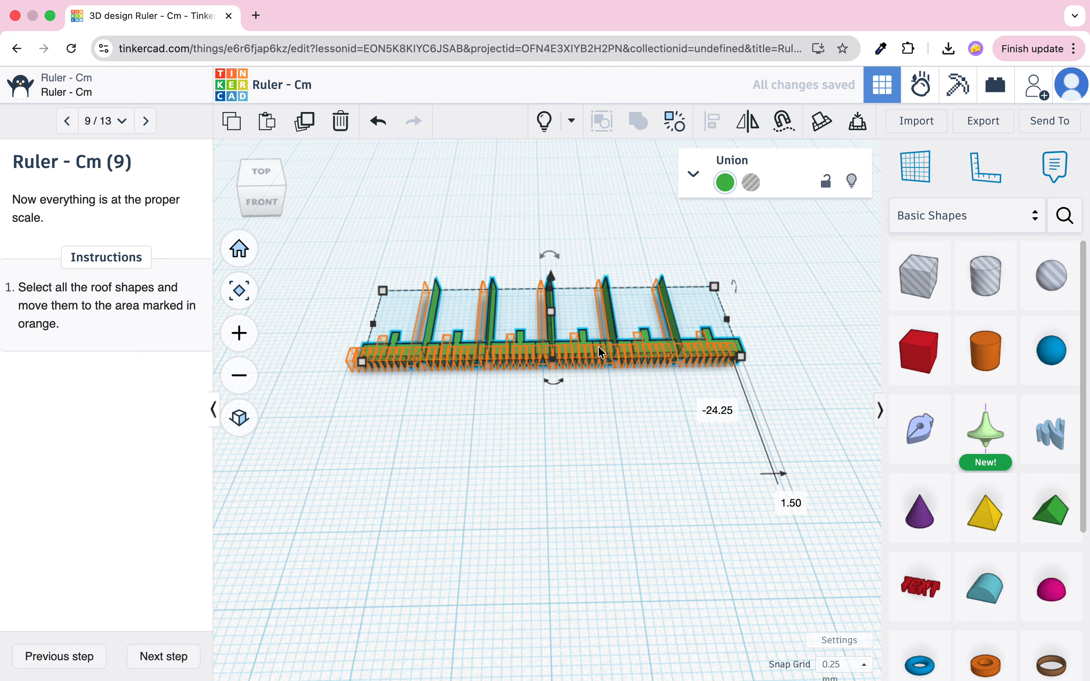
pyautogui.scroll(5, 599, 348)
pyautogui.scroll(-5, 578, 463)
pyautogui.scroll(5, 577, 462)
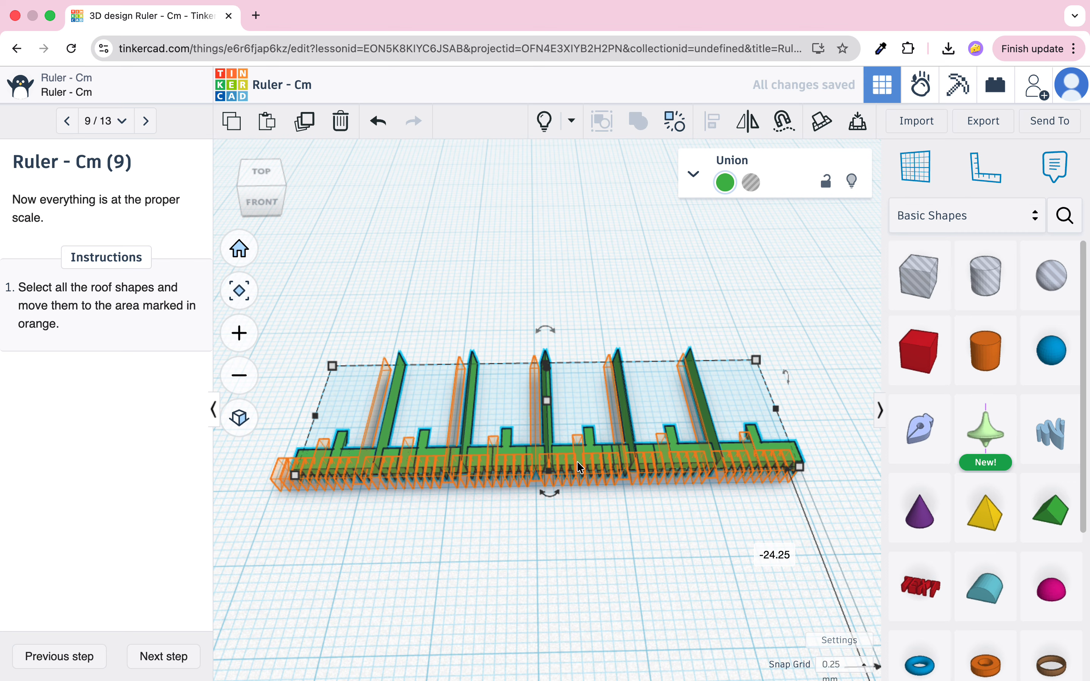
pyautogui.scroll(5, 581, 469)
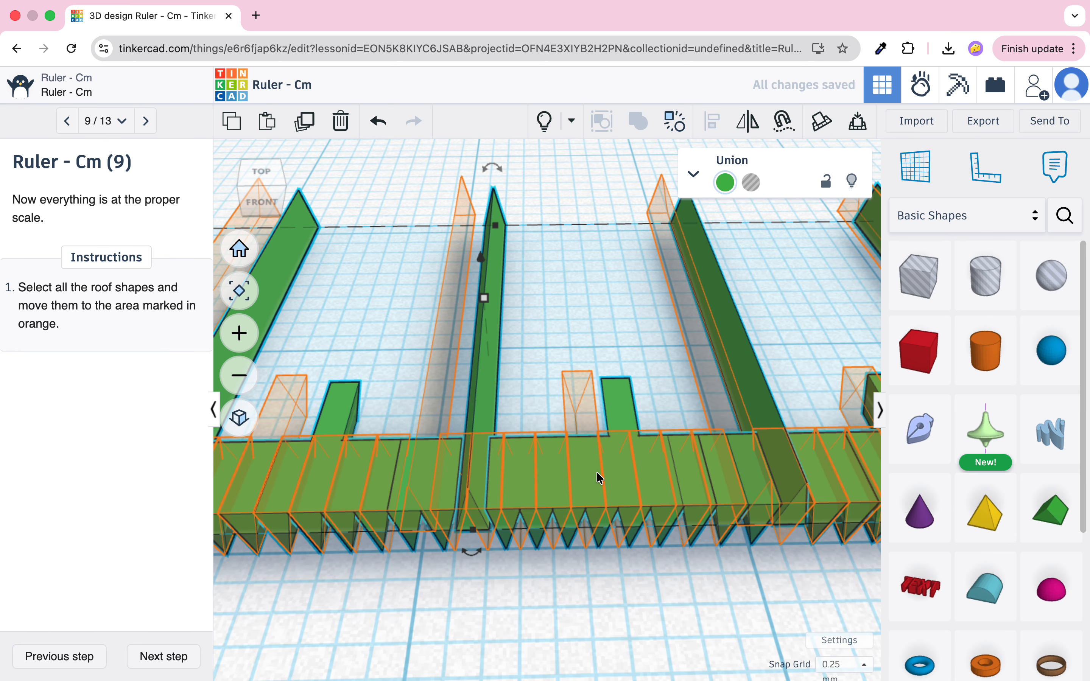
# - Nudge the combined marks left in 0.25 mm snap increments and slightly back toward the orange outline
pyautogui.press('Left')
pyautogui.press('Left')
pyautogui.press('Left')
pyautogui.press('Left')
pyautogui.press('Left')
pyautogui.press('Right')
pyautogui.press('Up')
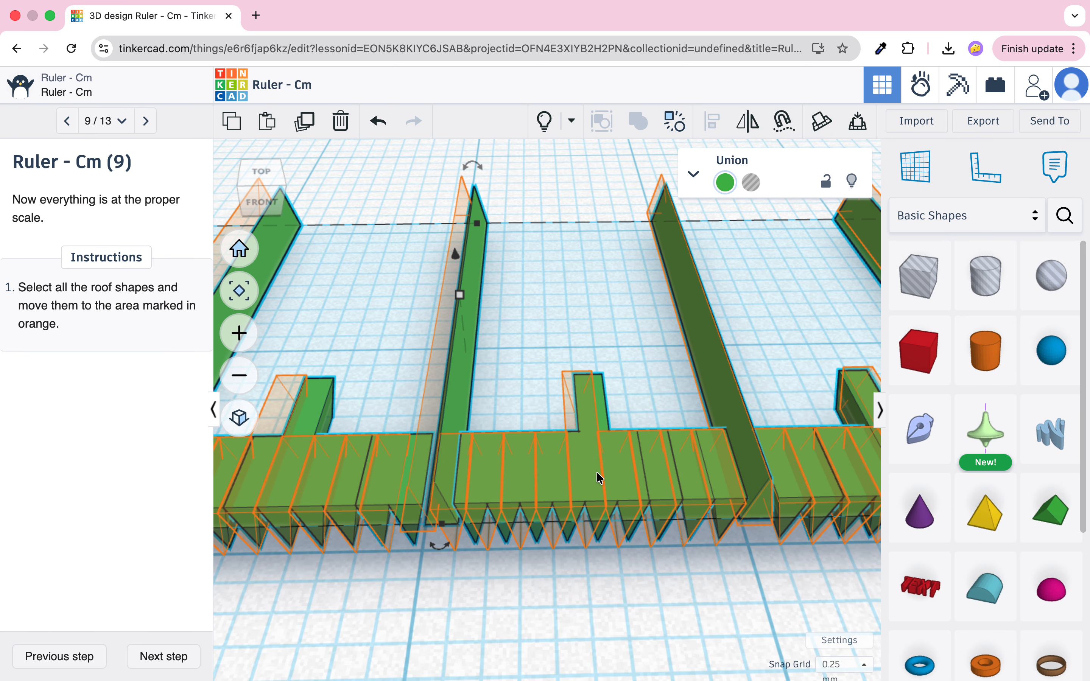
# - Fine-tune the combined marks' depth and height until they match the orange outline, and advance the lesson to step 10 of 13
pyautogui.moveTo(600, 530); pyautogui.dragTo(579, 463, button='right')
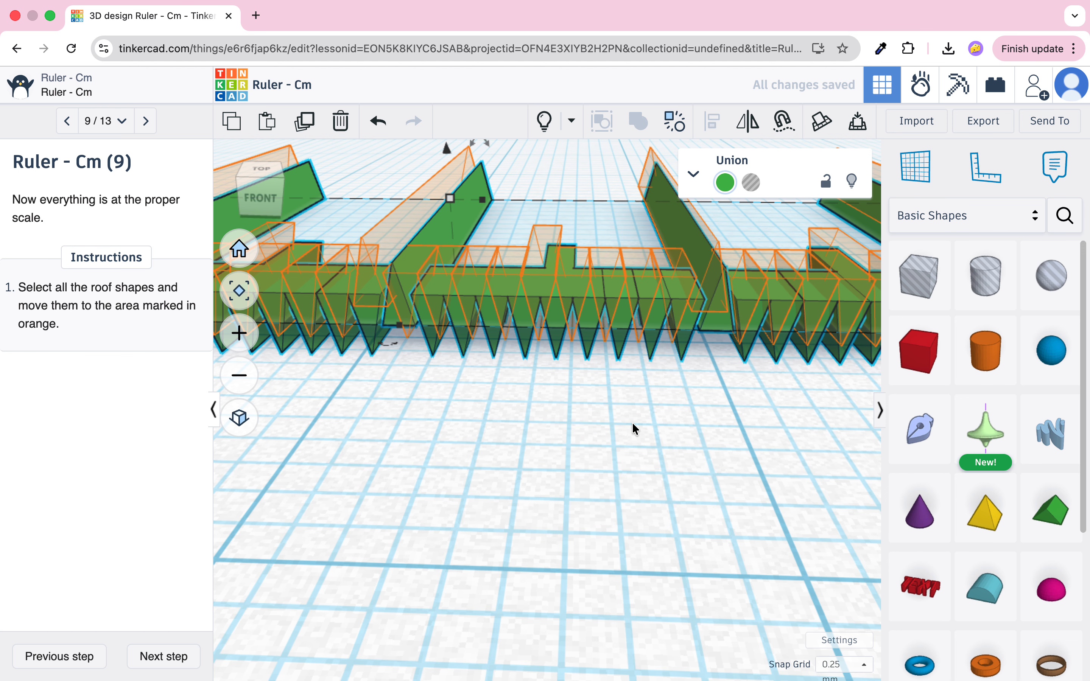
pyautogui.press('Up')
pyautogui.press('Down')
pyautogui.press('Down')
pyautogui.press('Down')
pyautogui.press('Down')
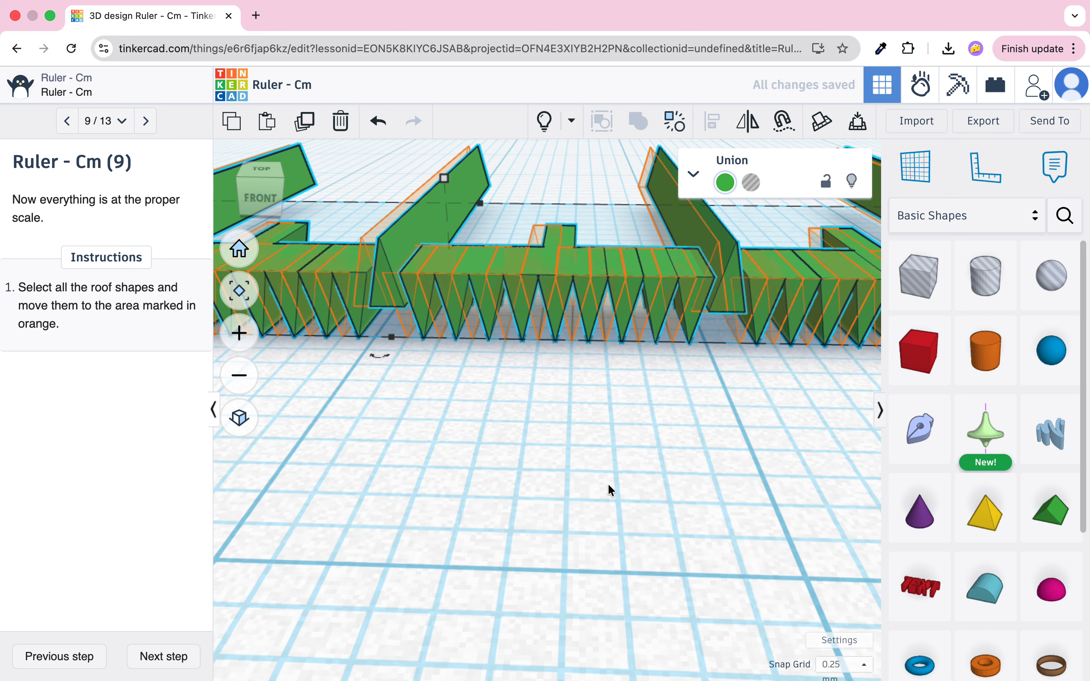
pyautogui.press('Left')
pyautogui.press('Left')
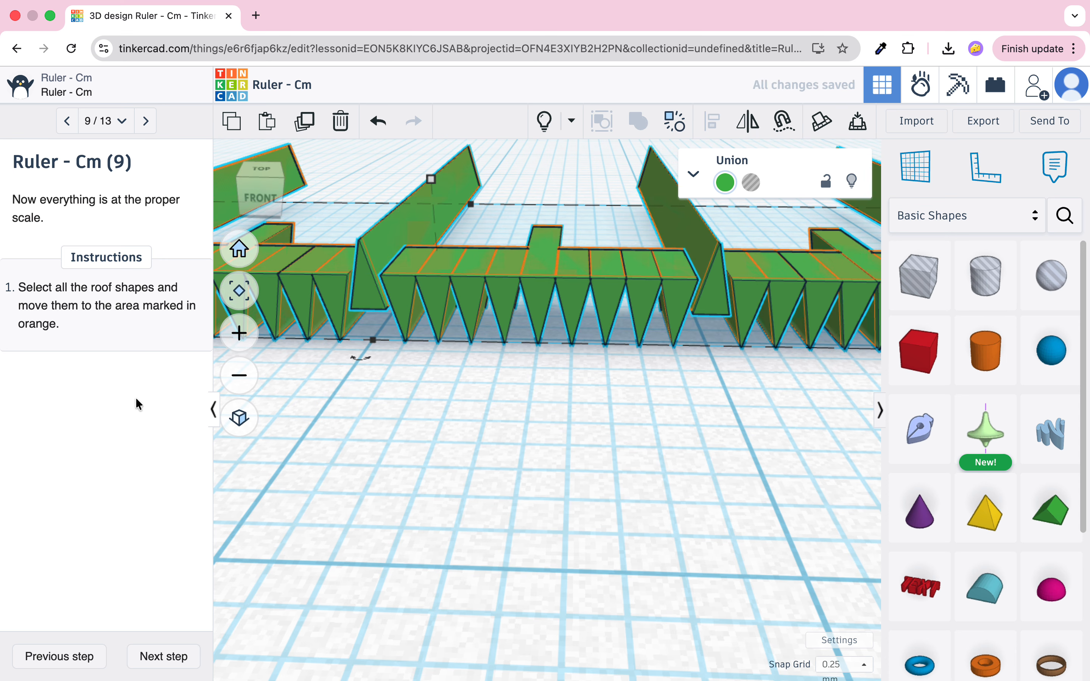
pyautogui.scroll(-8, 585, 398)
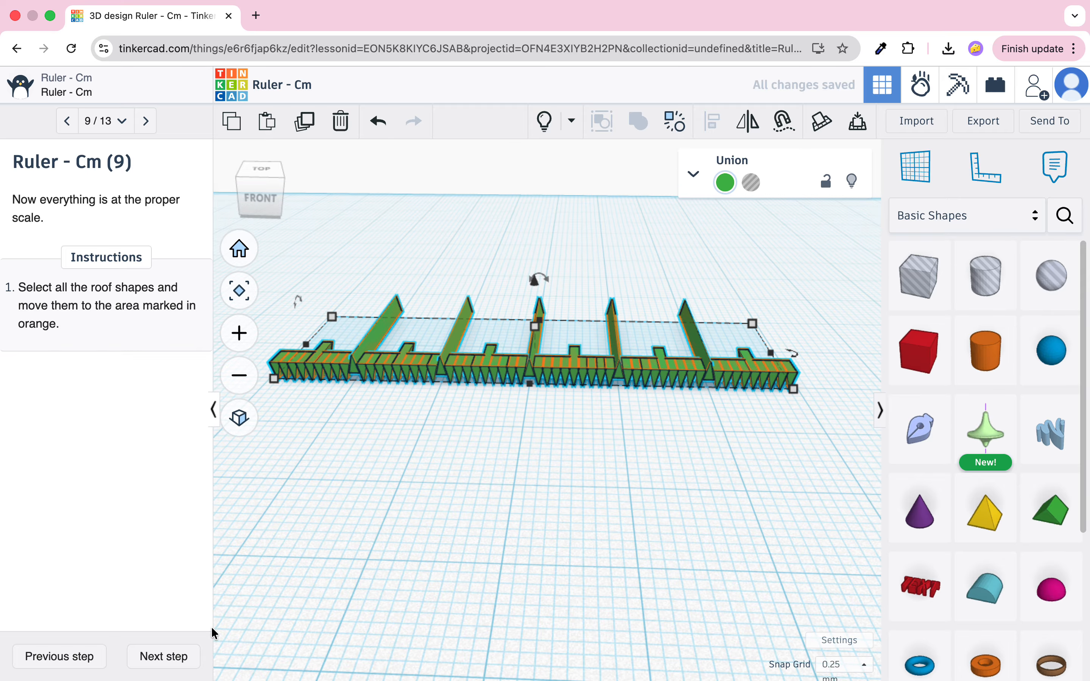
pyautogui.click(174, 654)
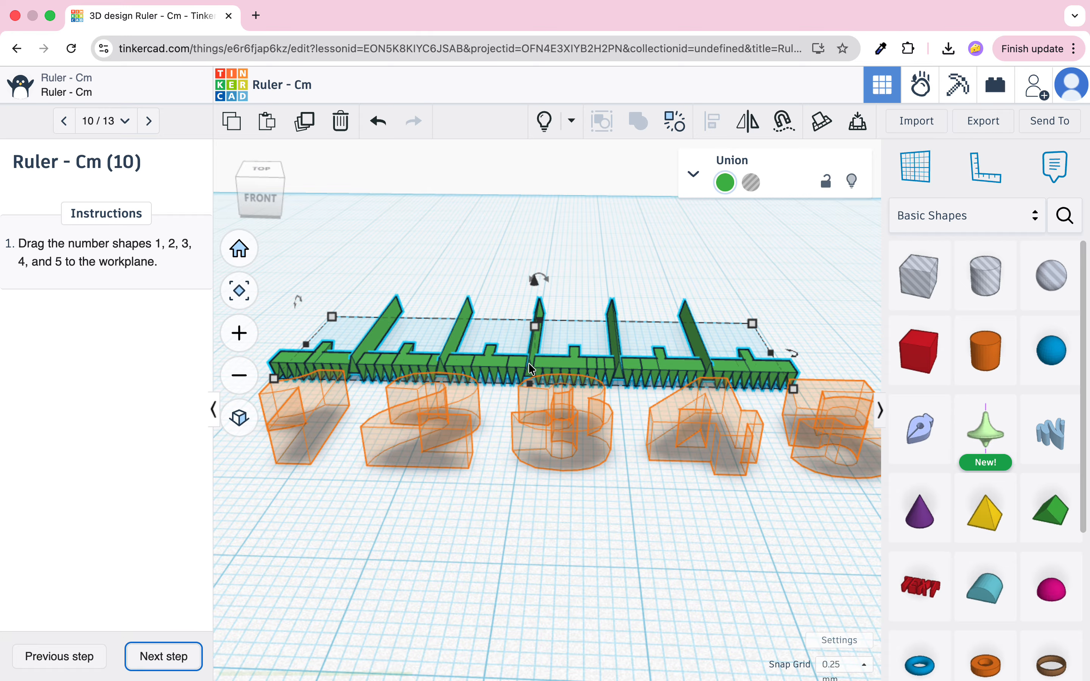
# - Try turning the combined marks into a hole and examine the enlarged finished-ruler picture in lesson step 1
pyautogui.moveTo(621, 465); pyautogui.dragTo(639, 485, button='right')
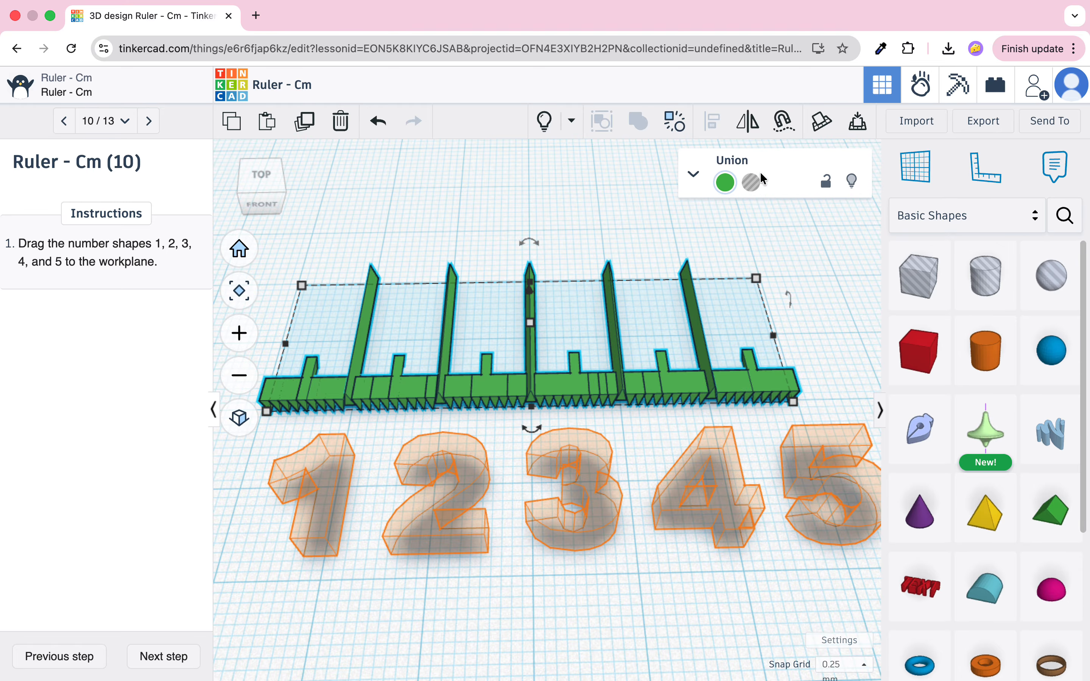
pyautogui.click(752, 183)
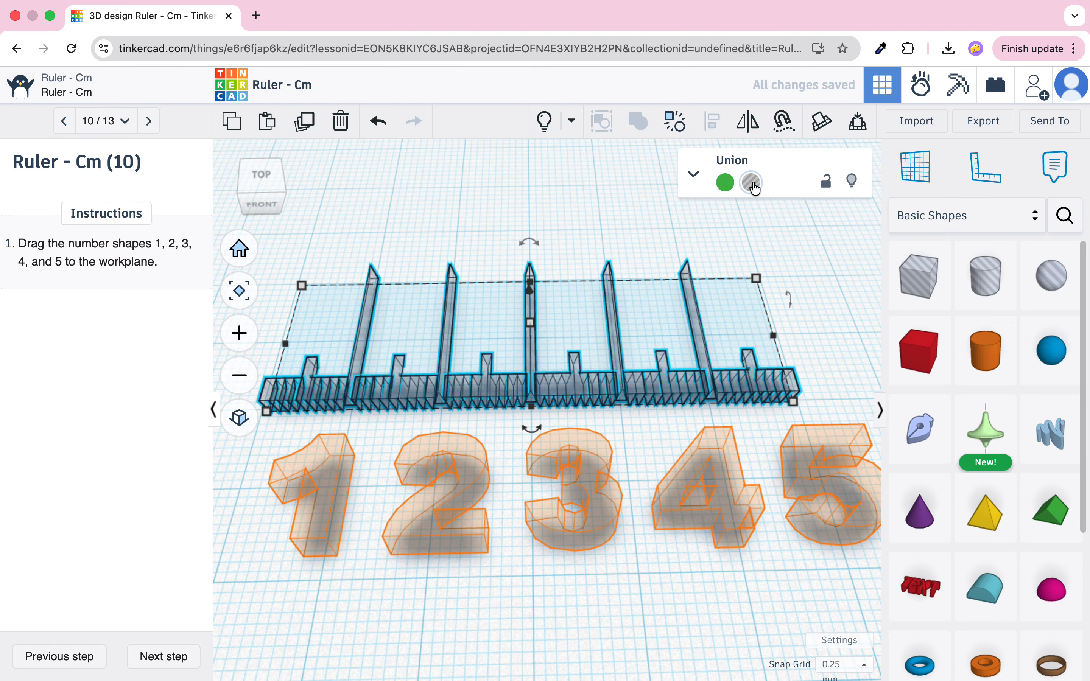
pyautogui.click(104, 123)
pyautogui.click(131, 151)
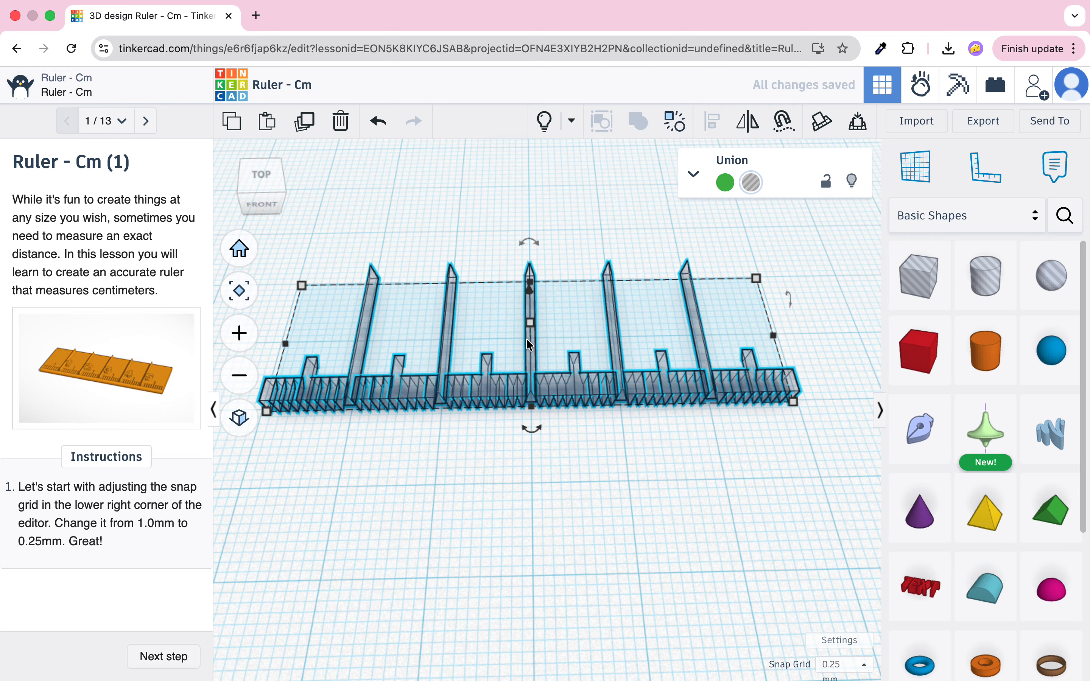
pyautogui.click(142, 352)
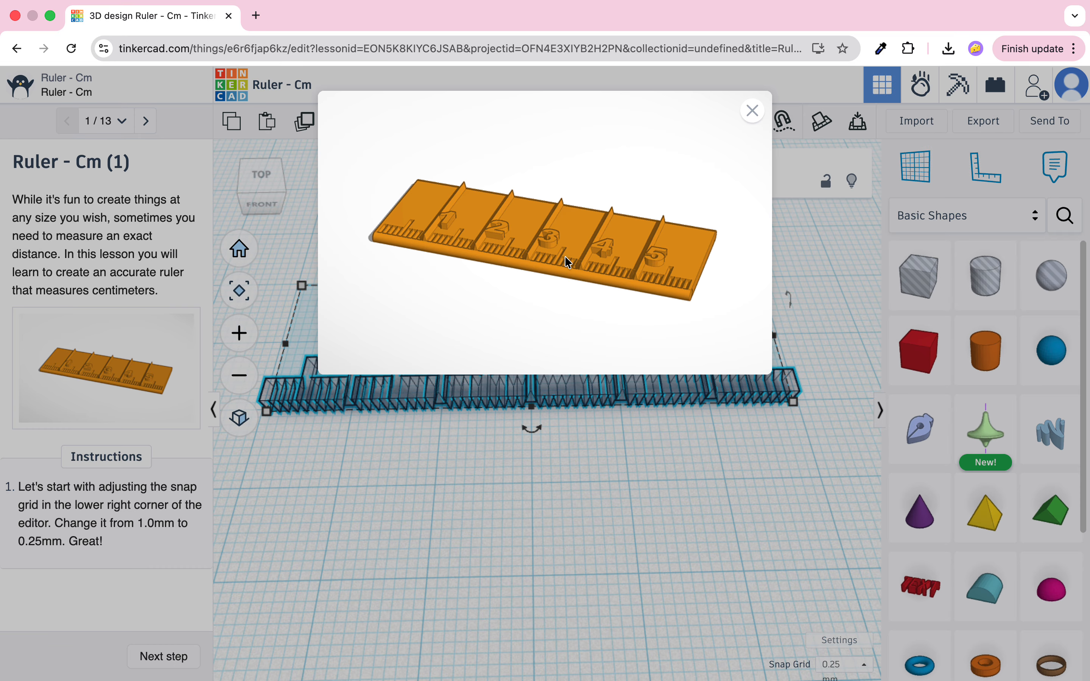
pyautogui.keyDown('ctrl'); pyautogui.scroll(10, 567, 253); pyautogui.keyUp('ctrl')
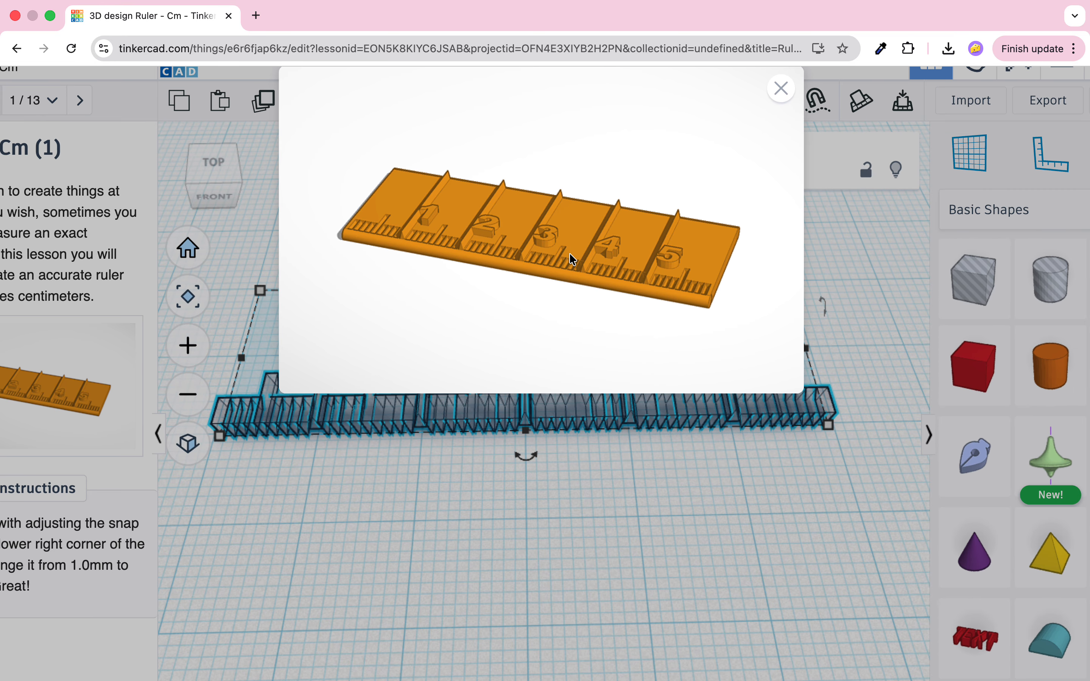
pyautogui.keyDown('ctrl'); pyautogui.scroll(-10, 705, 319); pyautogui.keyUp('ctrl')
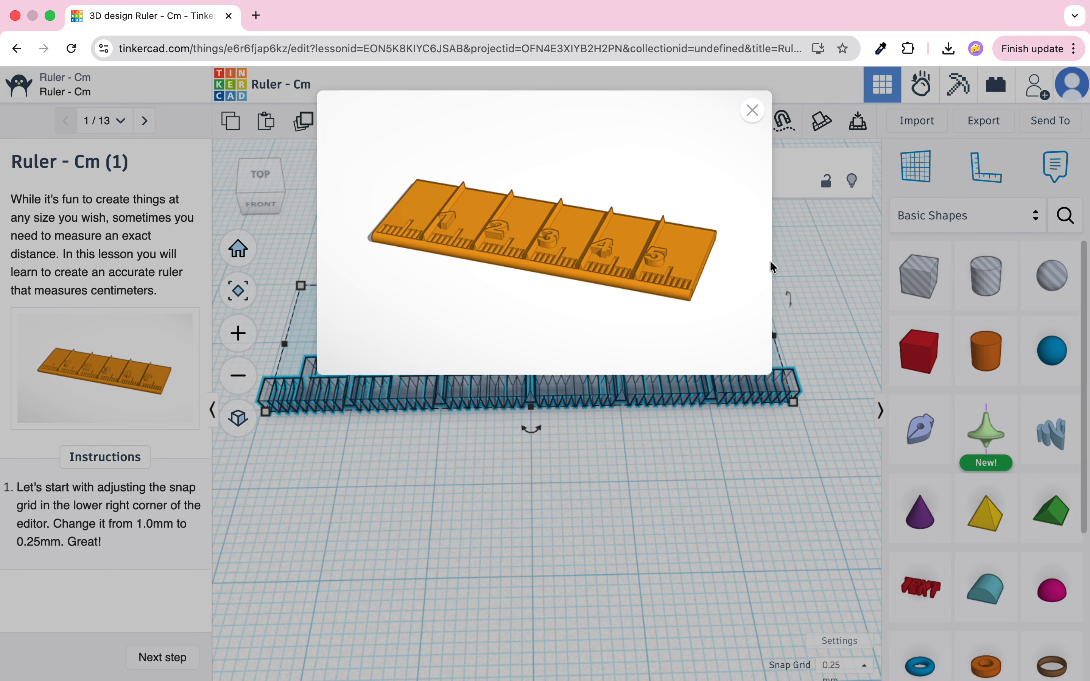
pyautogui.click(646, 365)
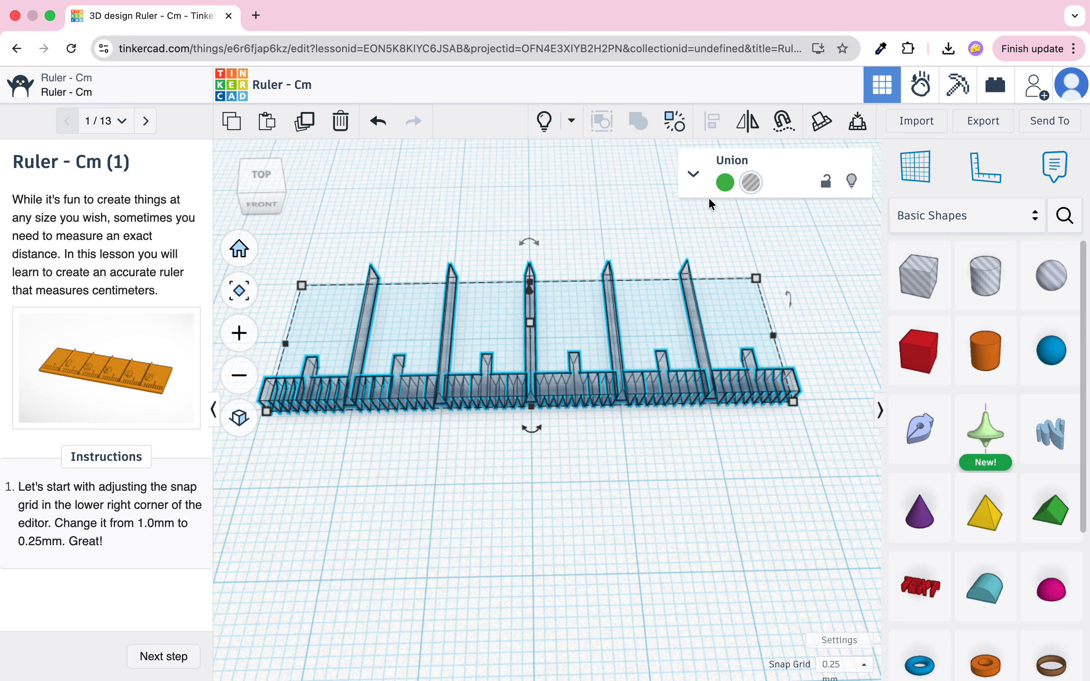
# - Change the combined marks back to a solid and return the lesson to step 10 of 13
pyautogui.click(725, 183)
pyautogui.click(269, 433)
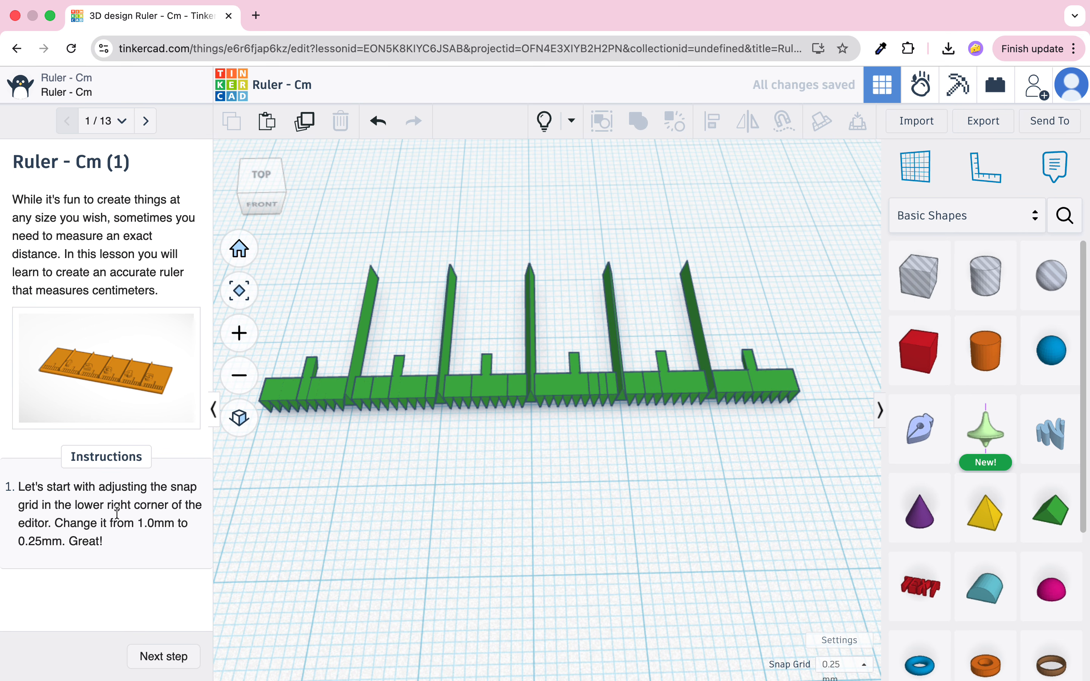
pyautogui.click(102, 130)
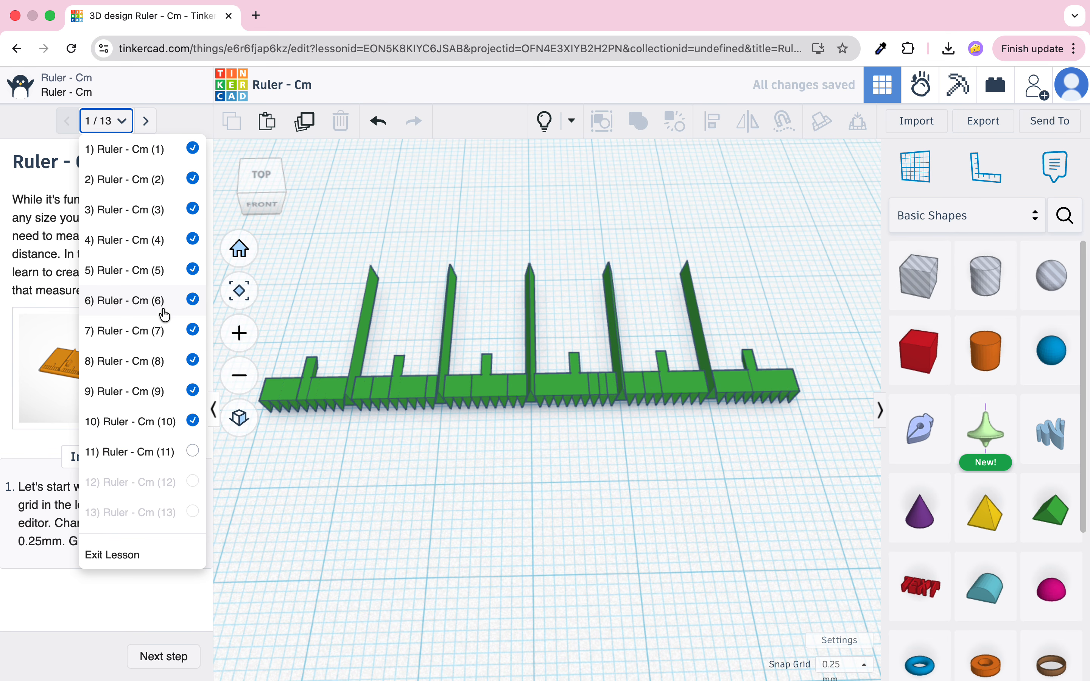
pyautogui.click(178, 427)
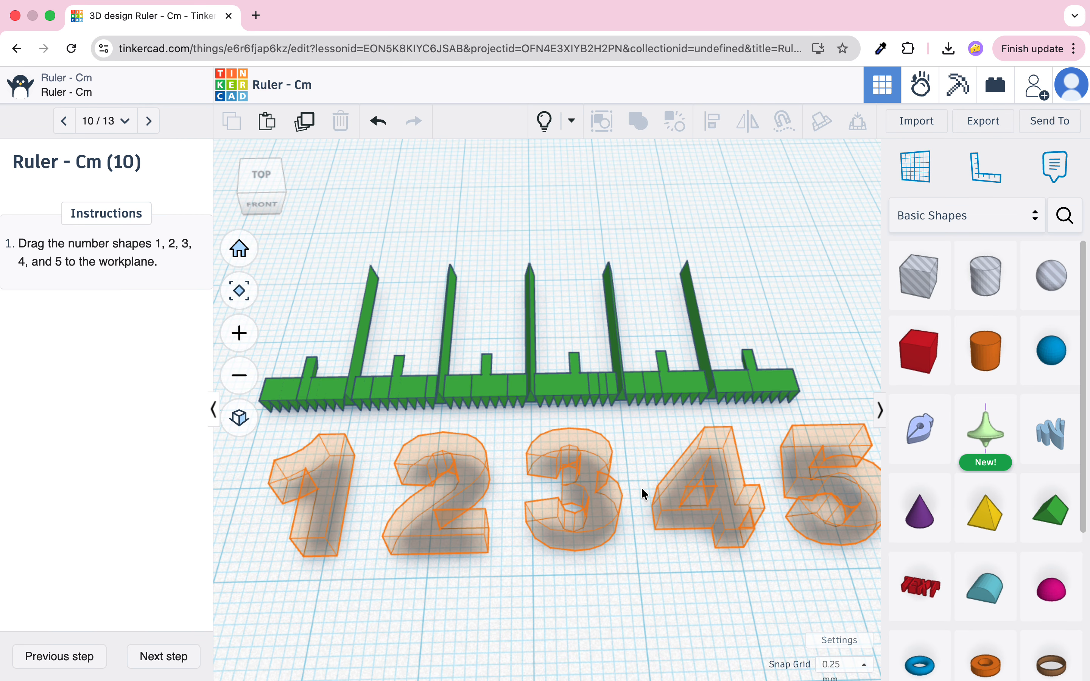
# - Hide the combined marks and show the Numbers shapes of the Letters & Numbers library
pyautogui.click(654, 404)
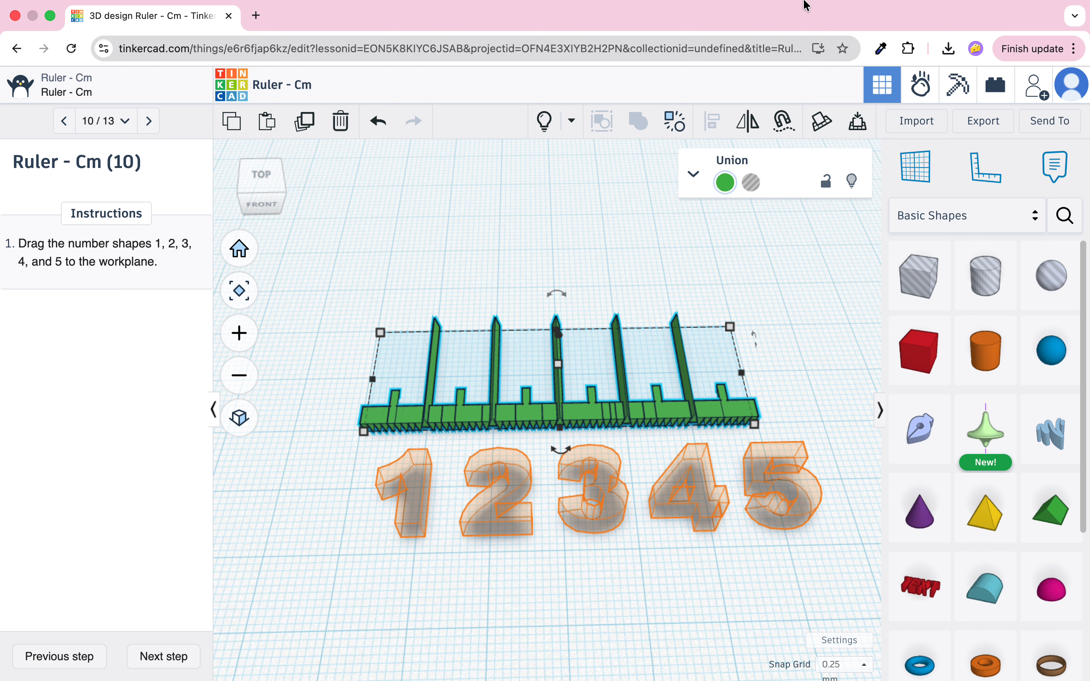
pyautogui.click(851, 181)
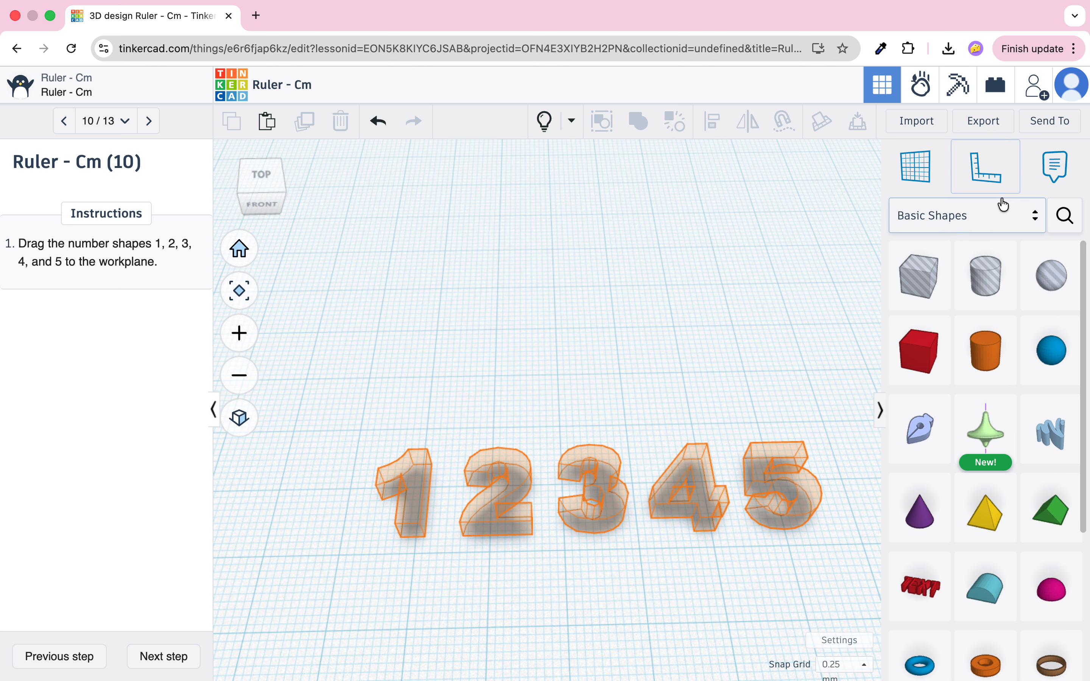
pyautogui.click(1002, 215)
pyautogui.click(1017, 319)
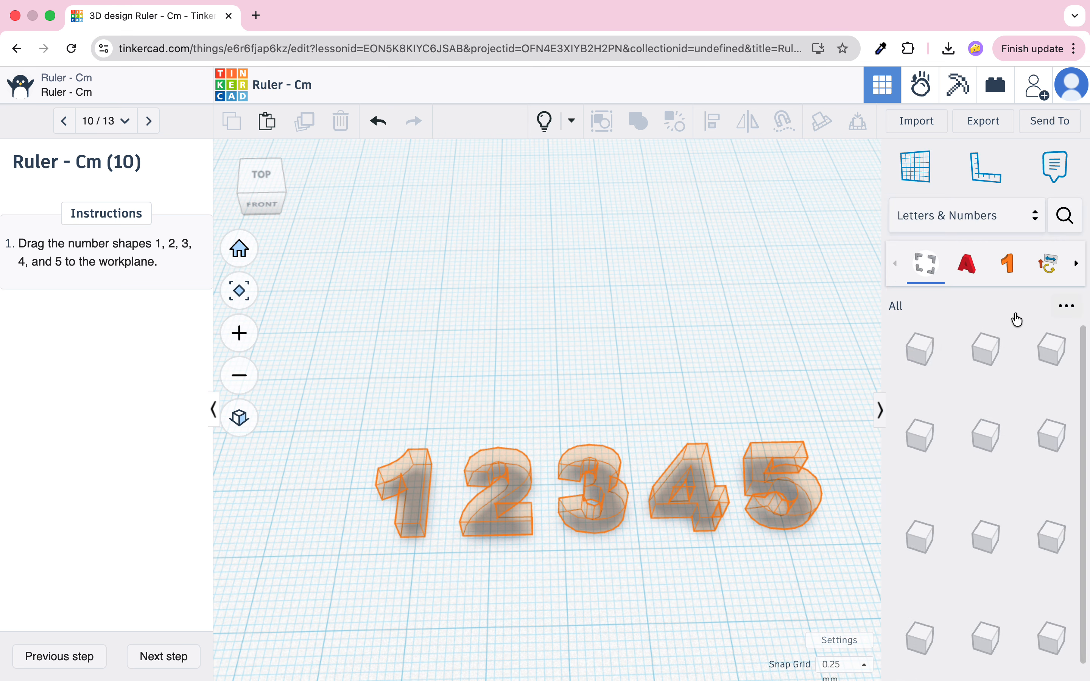
pyautogui.click(1000, 267)
# - Place the number shapes 1, 2, 3, 4 and 5 in a row on the workplane behind the orange number outlines
pyautogui.moveTo(919, 362); pyautogui.dragTo(469, 356)
pyautogui.moveTo(981, 362); pyautogui.dragTo(562, 360)
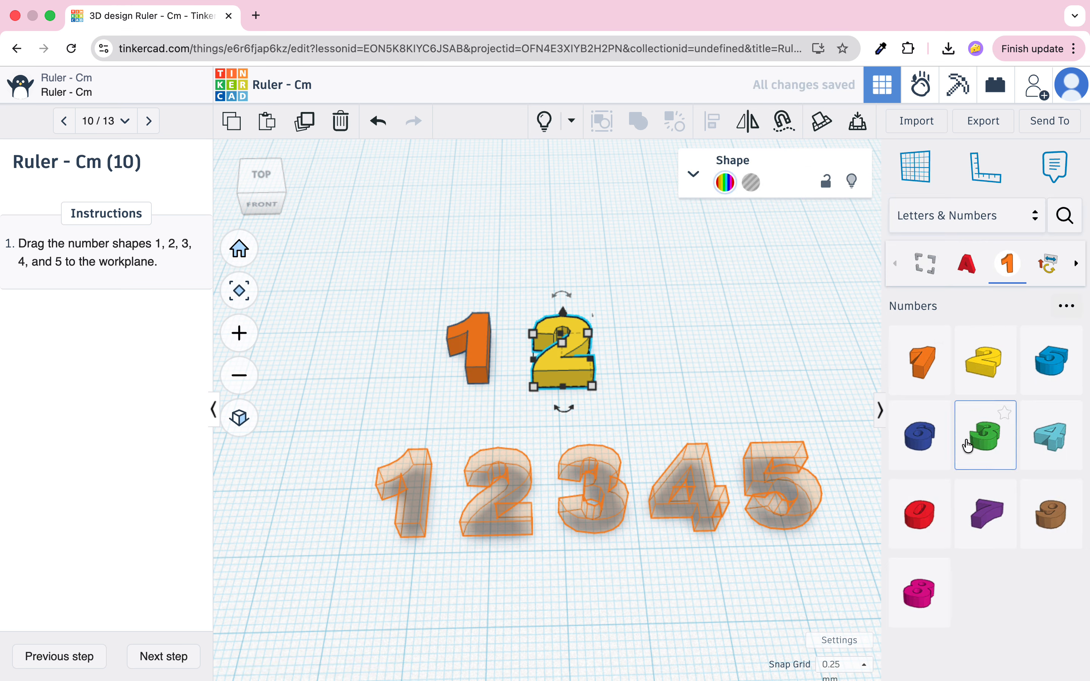
pyautogui.moveTo(984, 438); pyautogui.dragTo(663, 338)
pyautogui.moveTo(1049, 438); pyautogui.dragTo(786, 336)
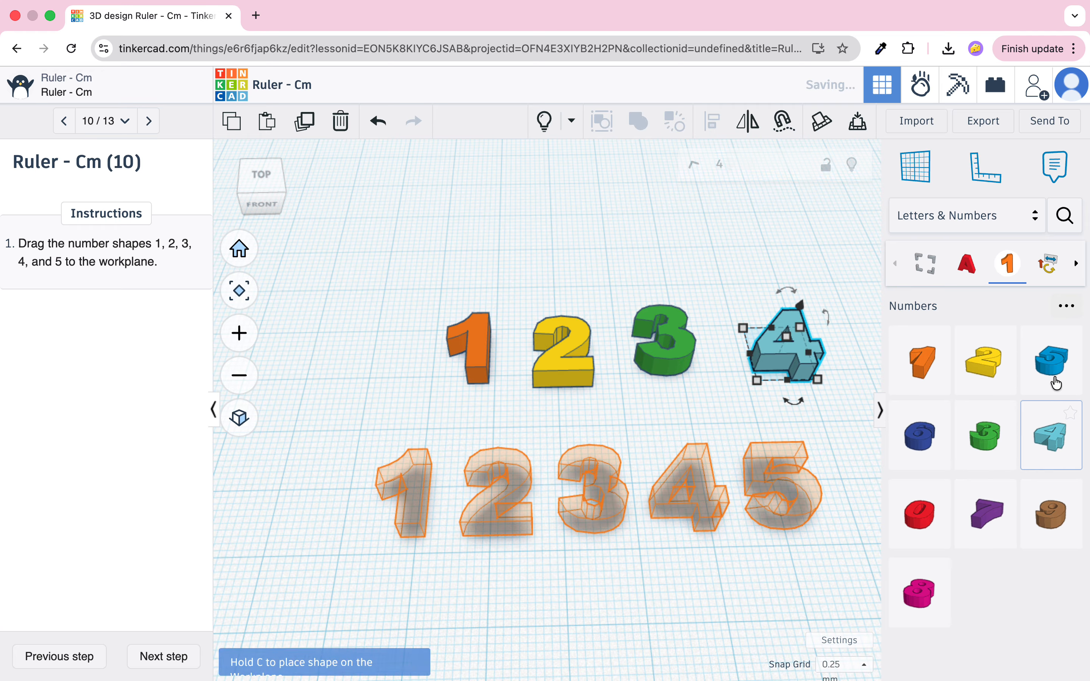
pyautogui.moveTo(1052, 360); pyautogui.dragTo(855, 338)
# - Move the number shapes 1, 2, 3, 4 and 5 onto their matching orange outlines on the workplane
pyautogui.moveTo(481, 355); pyautogui.dragTo(421, 495)
pyautogui.moveTo(563, 361); pyautogui.dragTo(507, 486)
pyautogui.moveTo(654, 365); pyautogui.dragTo(603, 484)
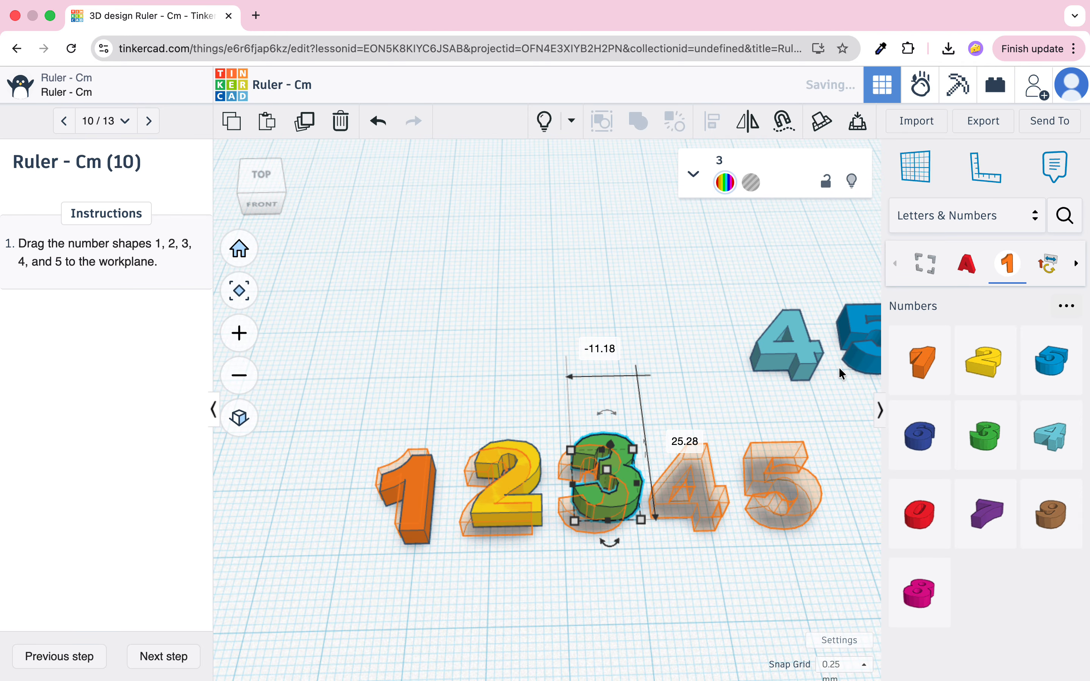
pyautogui.moveTo(786, 347); pyautogui.dragTo(687, 502)
pyautogui.moveTo(861, 343); pyautogui.dragTo(765, 500)
# - Set the snap grid to 0.1 mm and fine-position the 5 on its orange outline
pyautogui.press('f')
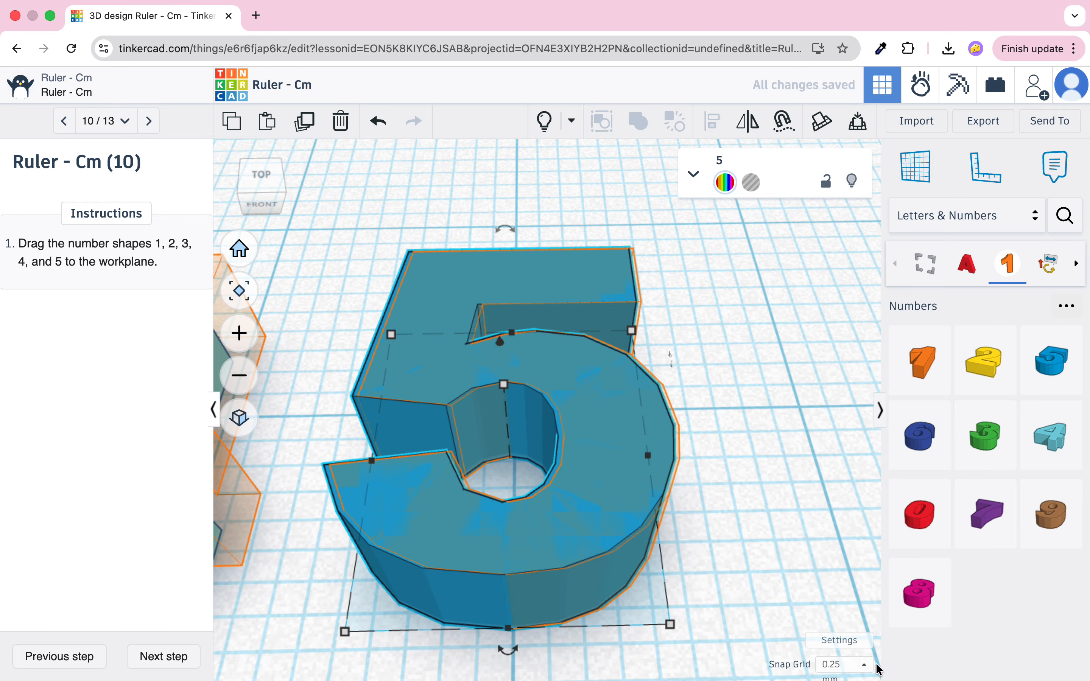
pyautogui.click(852, 665)
pyautogui.click(835, 523)
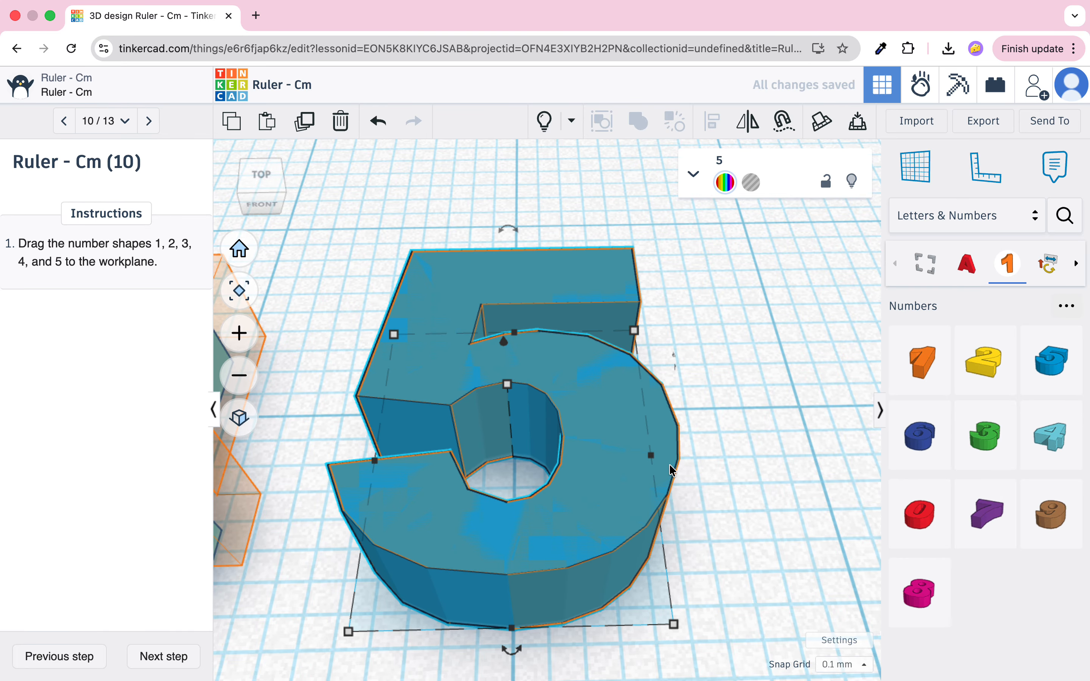
pyautogui.scroll(3, 569, 481)
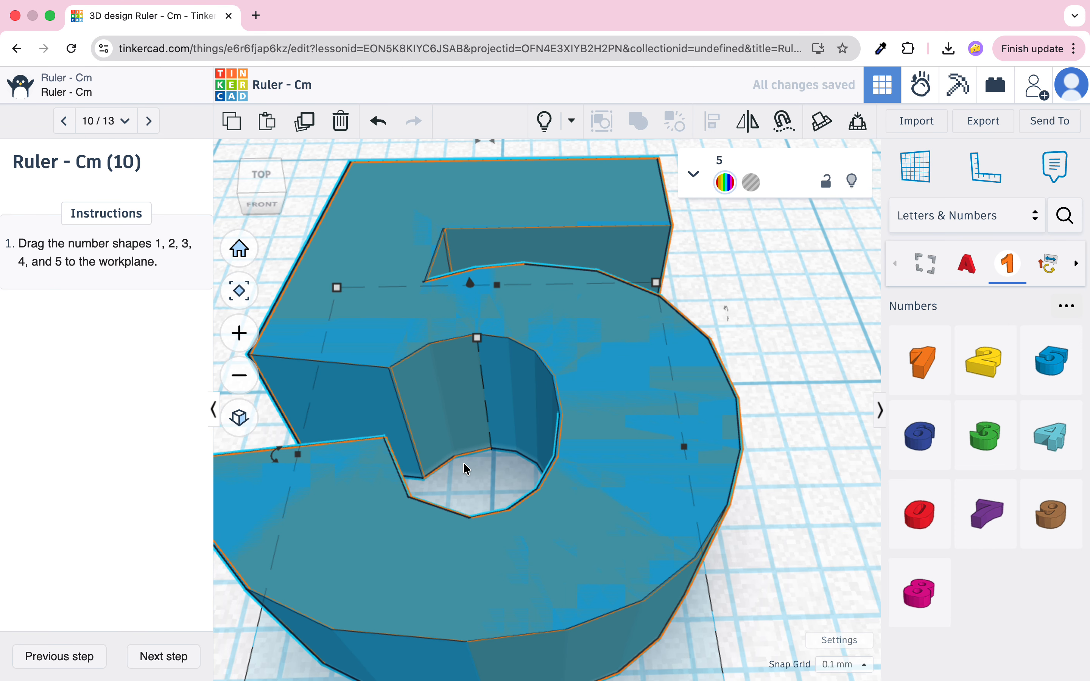
# - Nudge the 4 sideways and backward in fine steps until it lines up with its orange outline
pyautogui.scroll(-5, 467, 468)
pyautogui.scroll(-3, 540, 450)
pyautogui.click(581, 449)
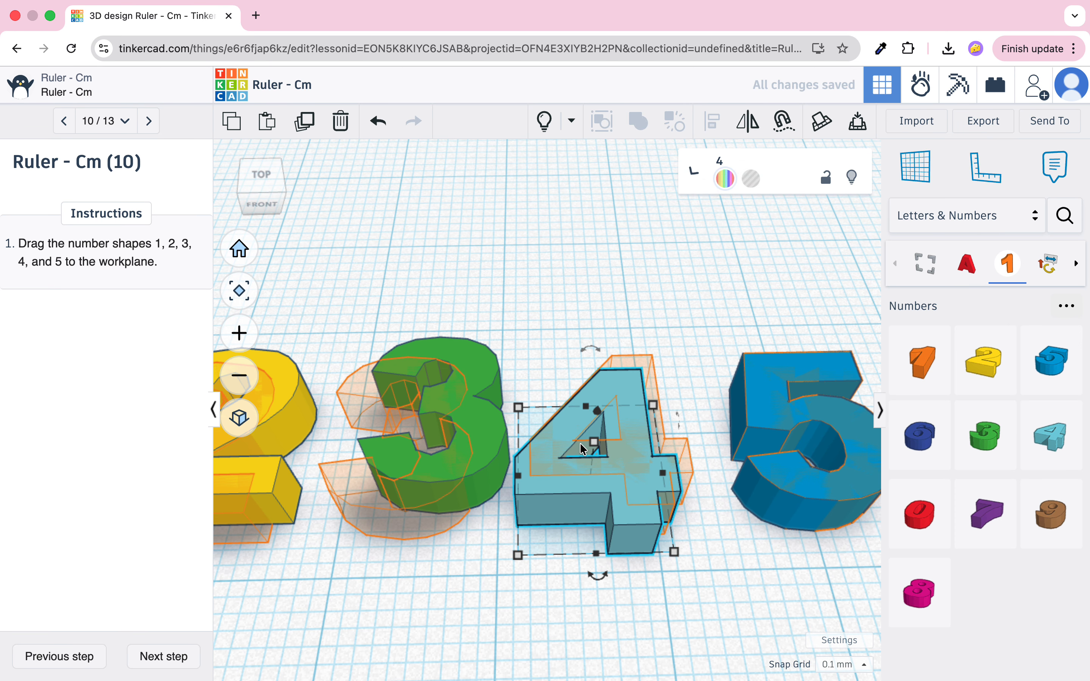
pyautogui.press('Right')
pyautogui.press('Right')
pyautogui.press('Right')
pyautogui.press('Right')
pyautogui.press('Right')
pyautogui.press('Right')
pyautogui.press('Up')
pyautogui.press('Up')
pyautogui.press('Up')
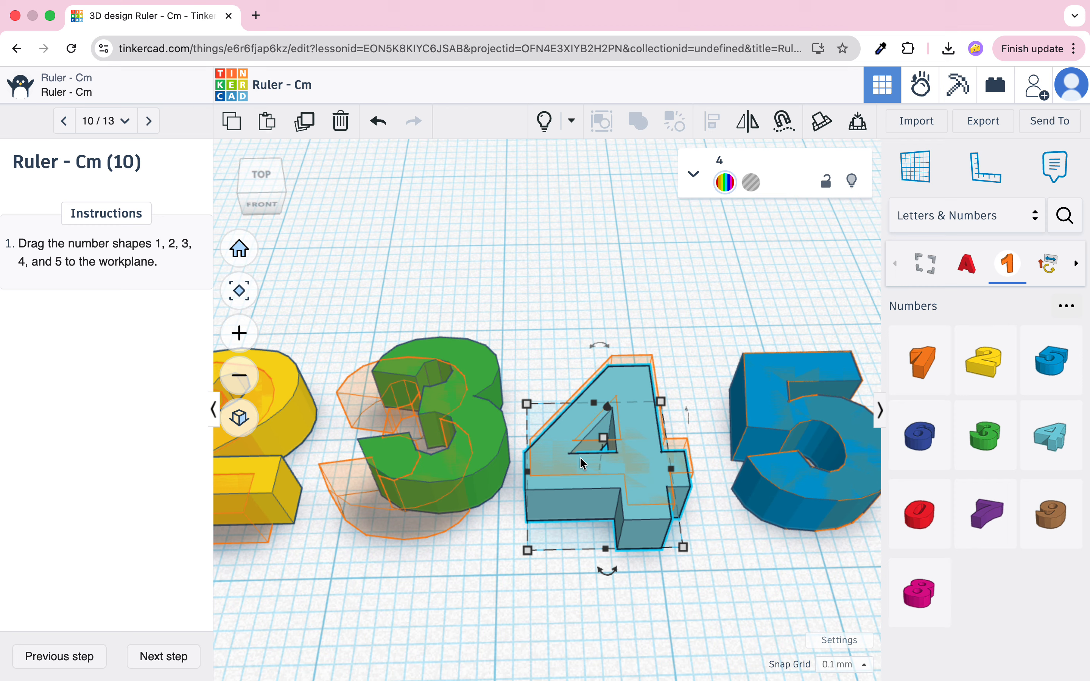
pyautogui.press('Up')
pyautogui.press('Up')
pyautogui.press('Up')
pyautogui.press('Up')
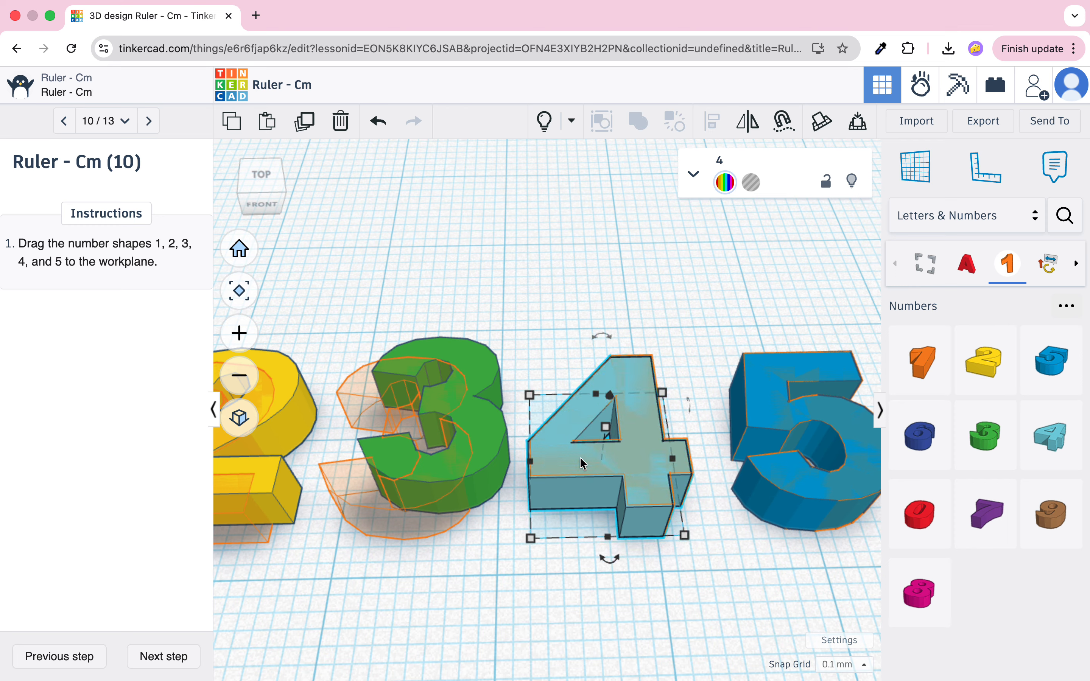
pyautogui.press('Up')
pyautogui.press('Up')
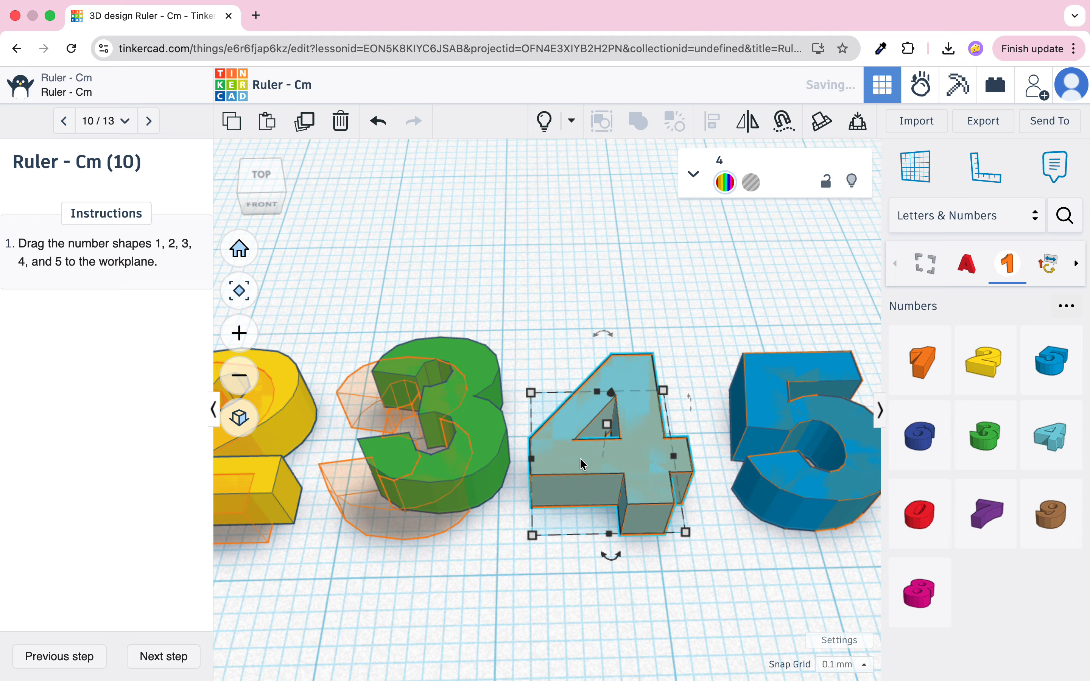
# - Align the 3 and the 2 with their orange outlines, adjusting their positions closely
pyautogui.moveTo(469, 414); pyautogui.dragTo(435, 442)
pyautogui.press('f')
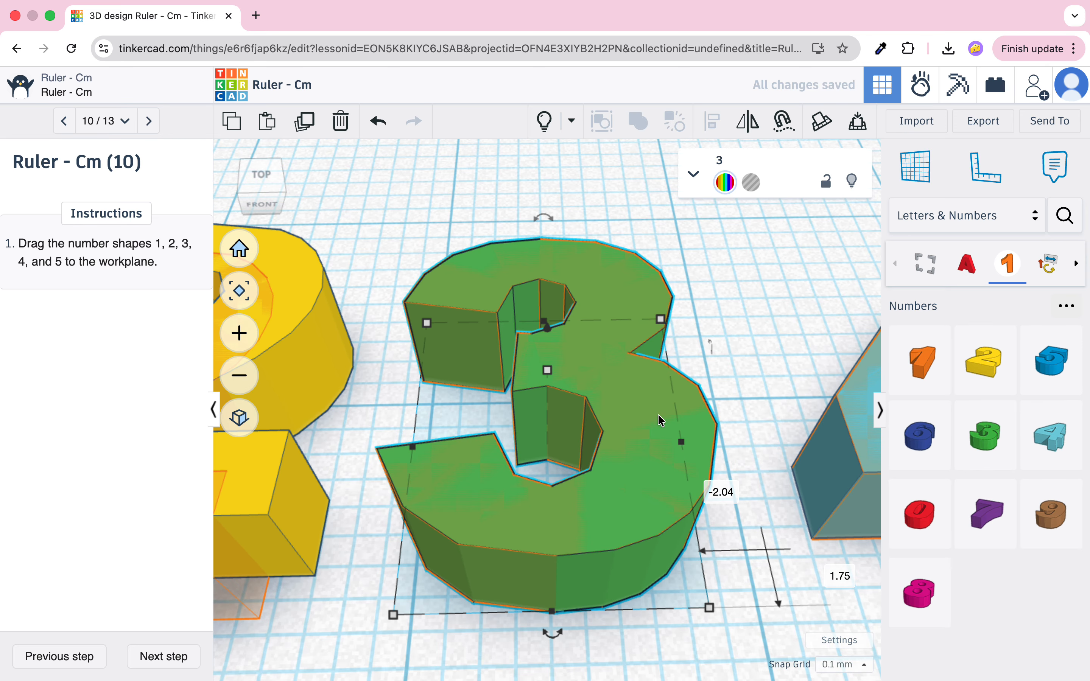
pyautogui.moveTo(350, 414); pyautogui.dragTo(635, 388, button='middle')
pyautogui.moveTo(641, 367); pyautogui.dragTo(599, 404)
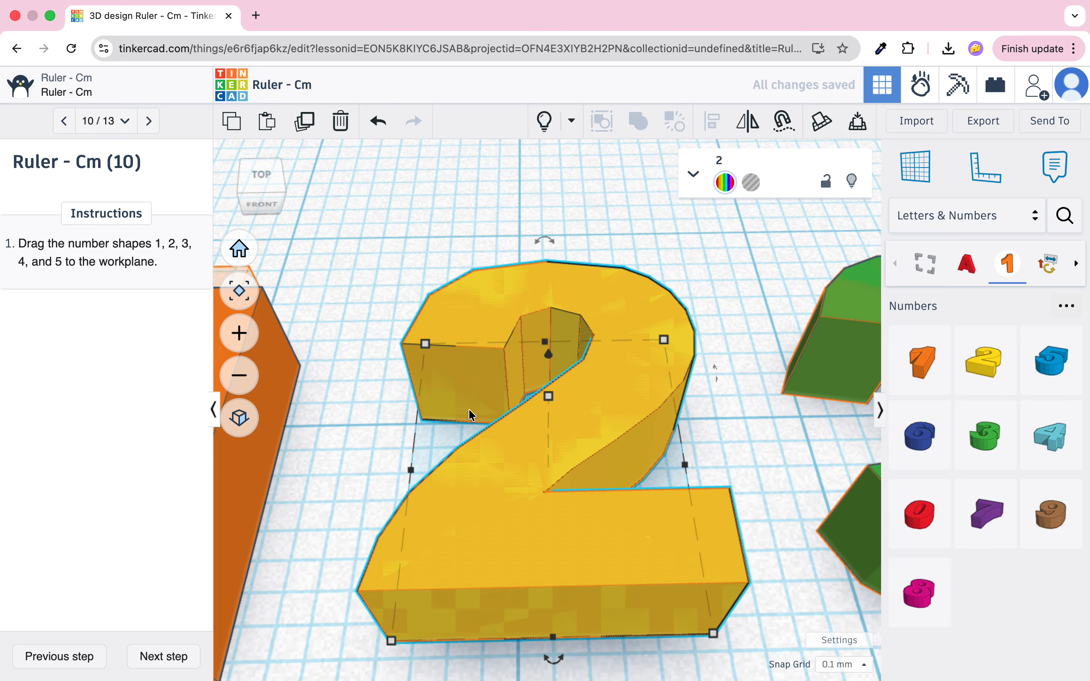
pyautogui.press('Right')
pyautogui.scroll(5, 540, 330)
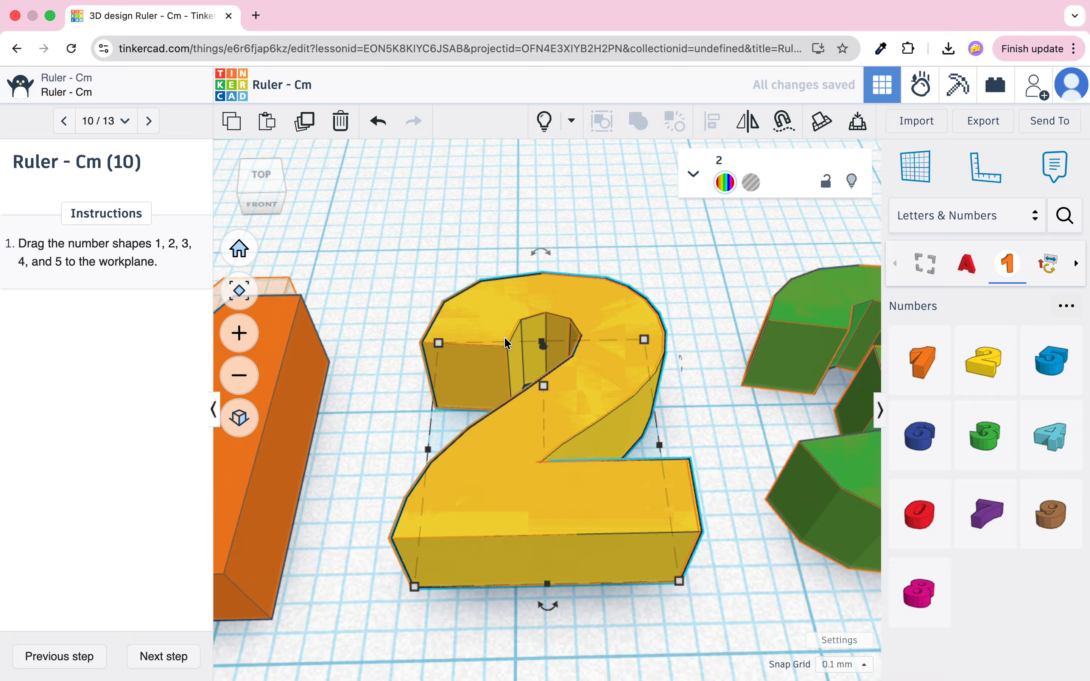
pyautogui.press('Left')
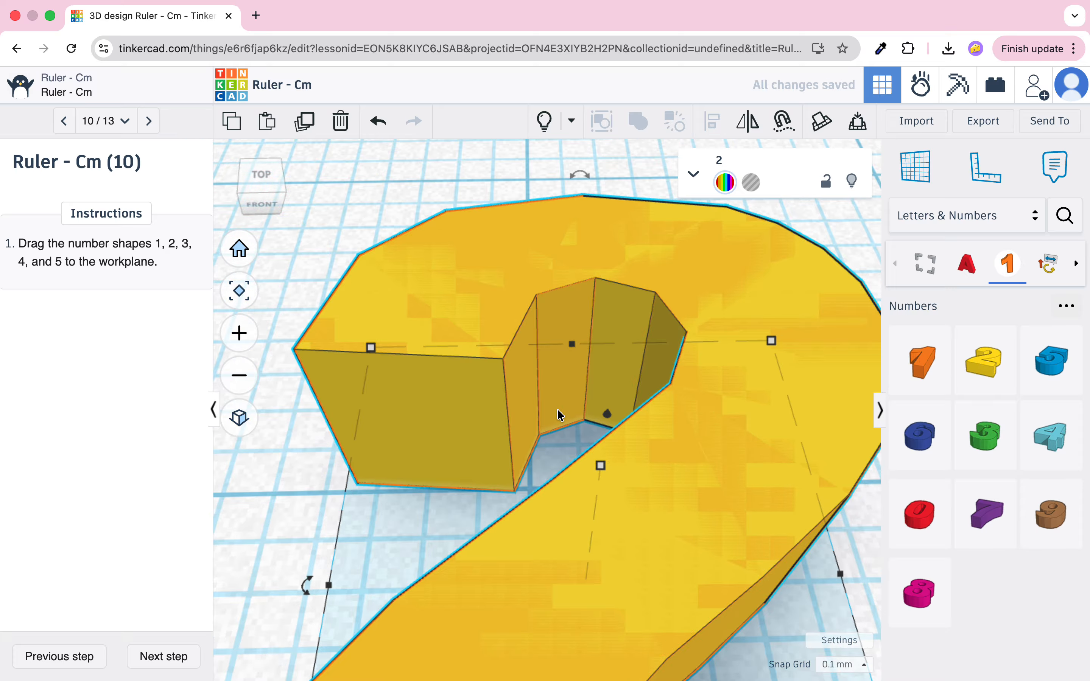
pyautogui.scroll(-5, 557, 409)
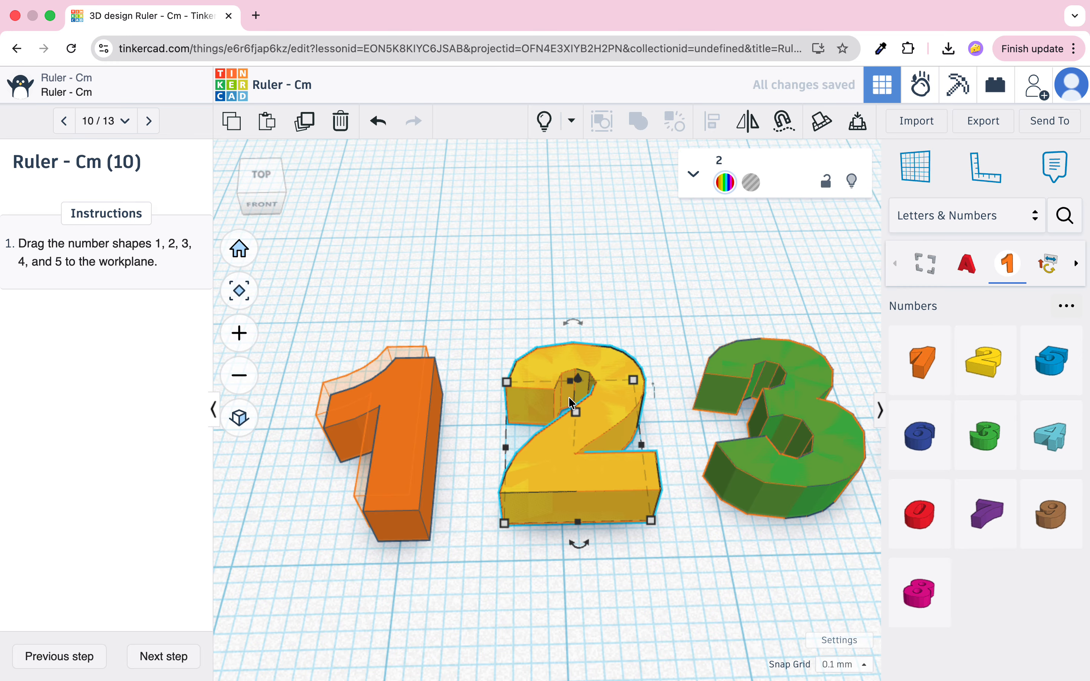
# - Move the 1 onto its orange outline and fine-tune its sideways position
pyautogui.click(402, 409)
pyautogui.moveTo(395, 436); pyautogui.dragTo(389, 426)
pyautogui.press('f')
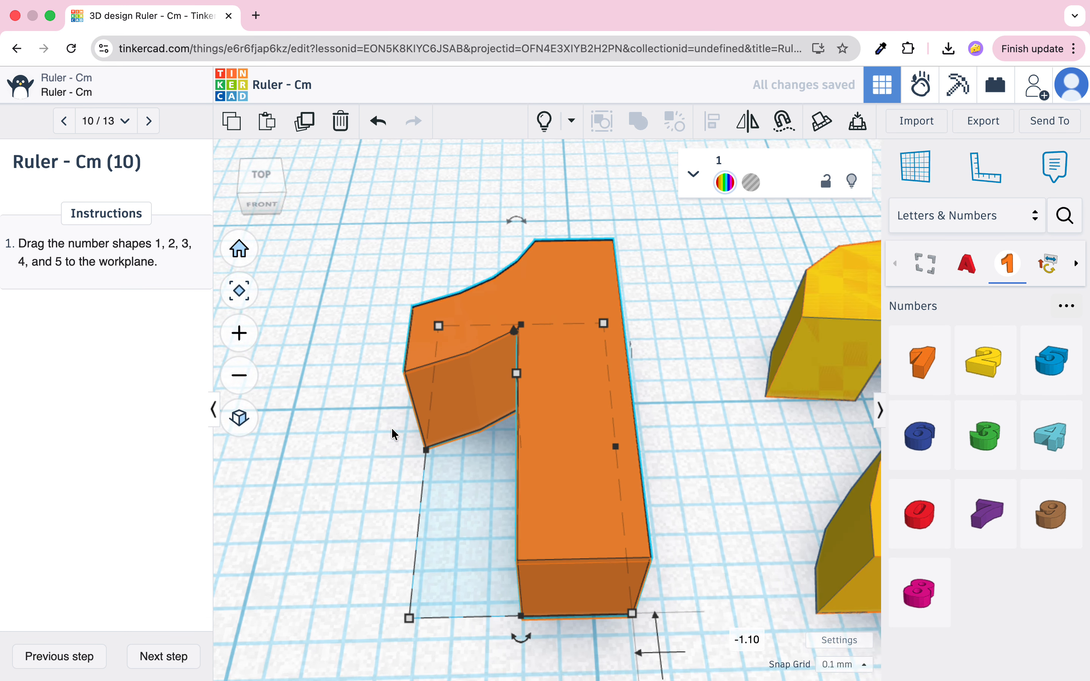
pyautogui.press('Left')
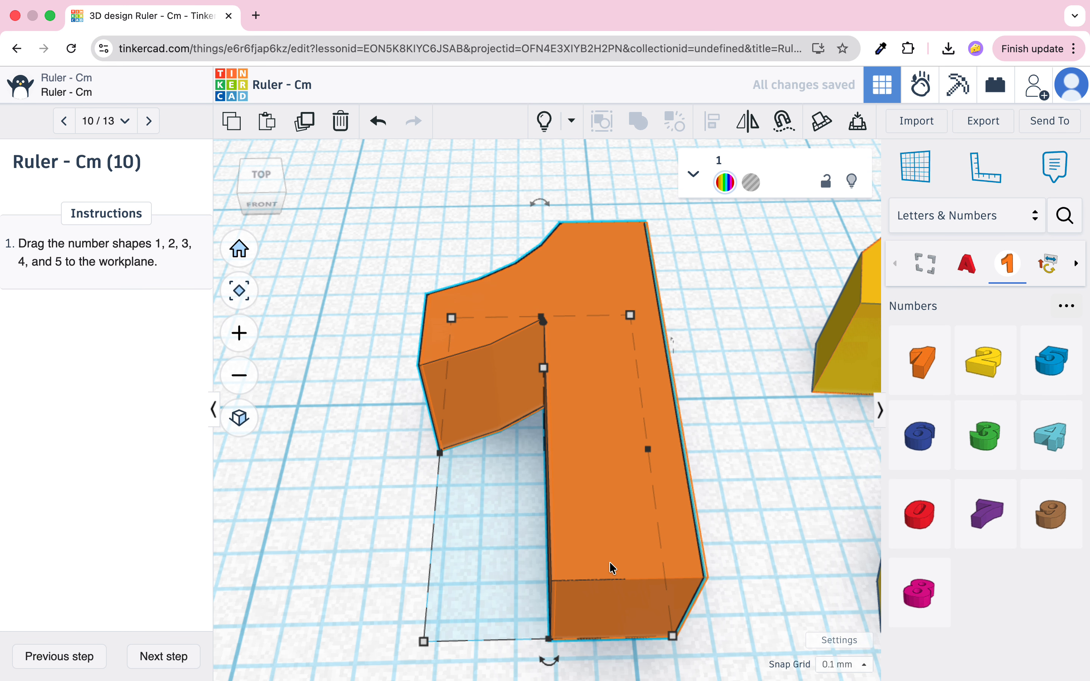
pyautogui.press('Right')
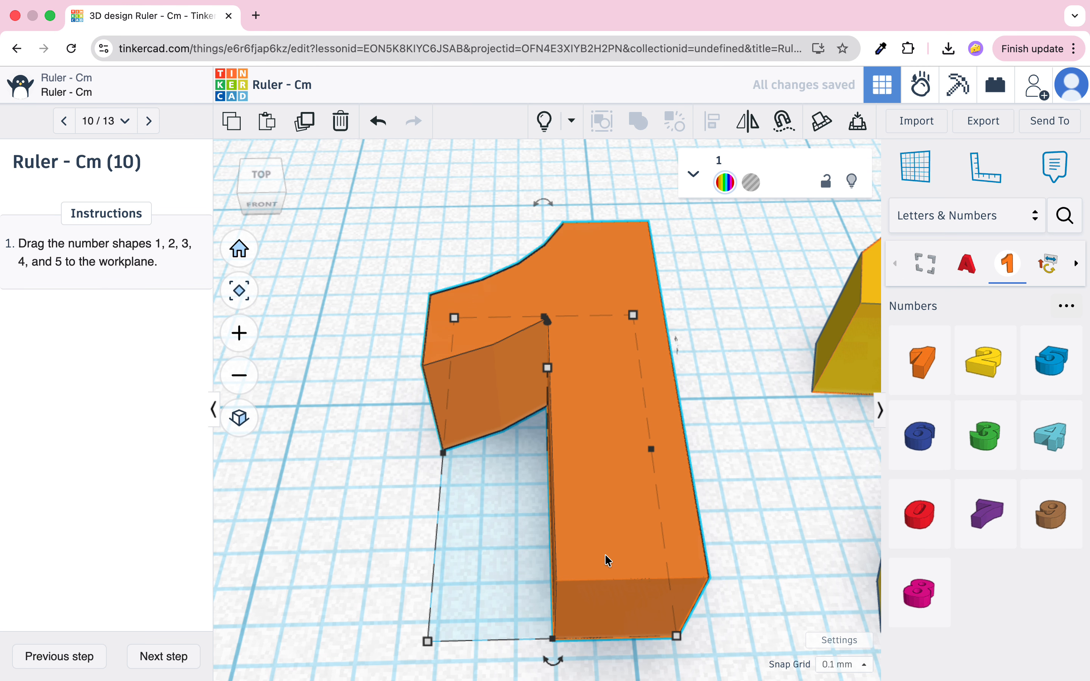
pyautogui.scroll(-3, 607, 560)
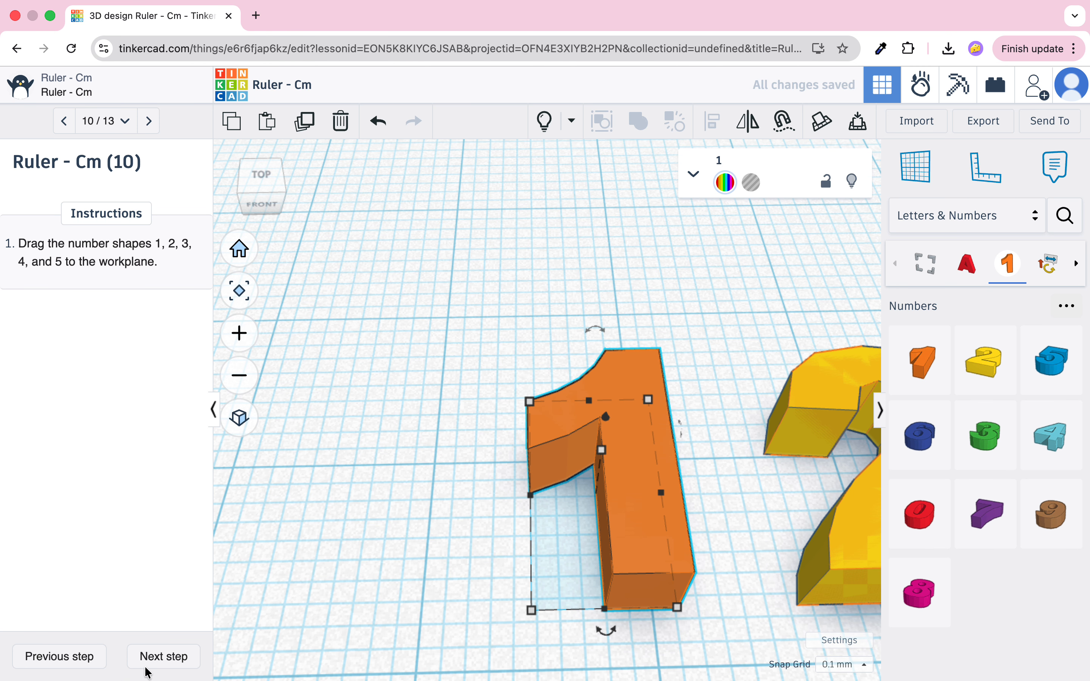
# - Advance to lesson step 11 and scale all five numbers down together to 23.20 by 4.44 mm
pyautogui.click(146, 666)
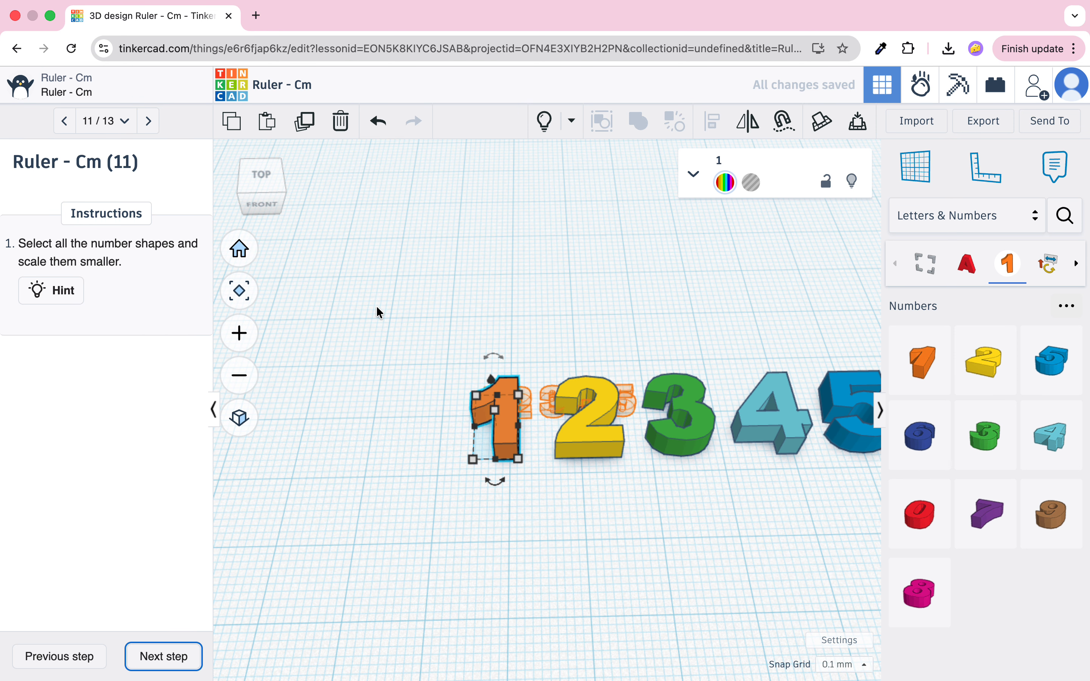
pyautogui.moveTo(377, 312); pyautogui.dragTo(856, 486)
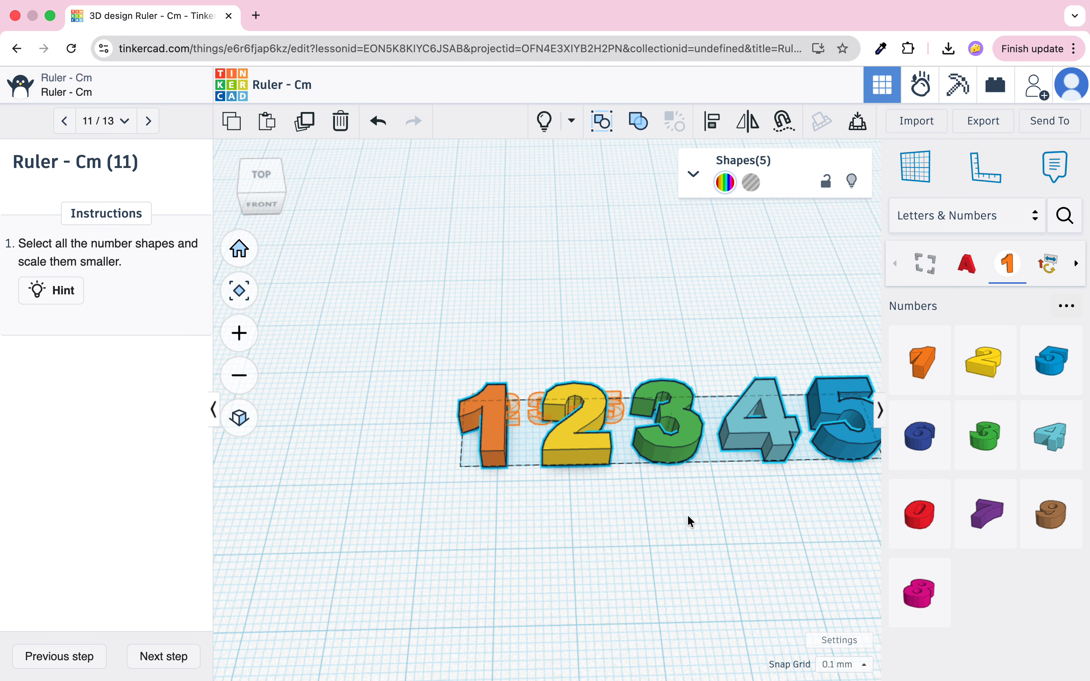
pyautogui.moveTo(688, 517); pyautogui.dragTo(553, 538, button='middle')
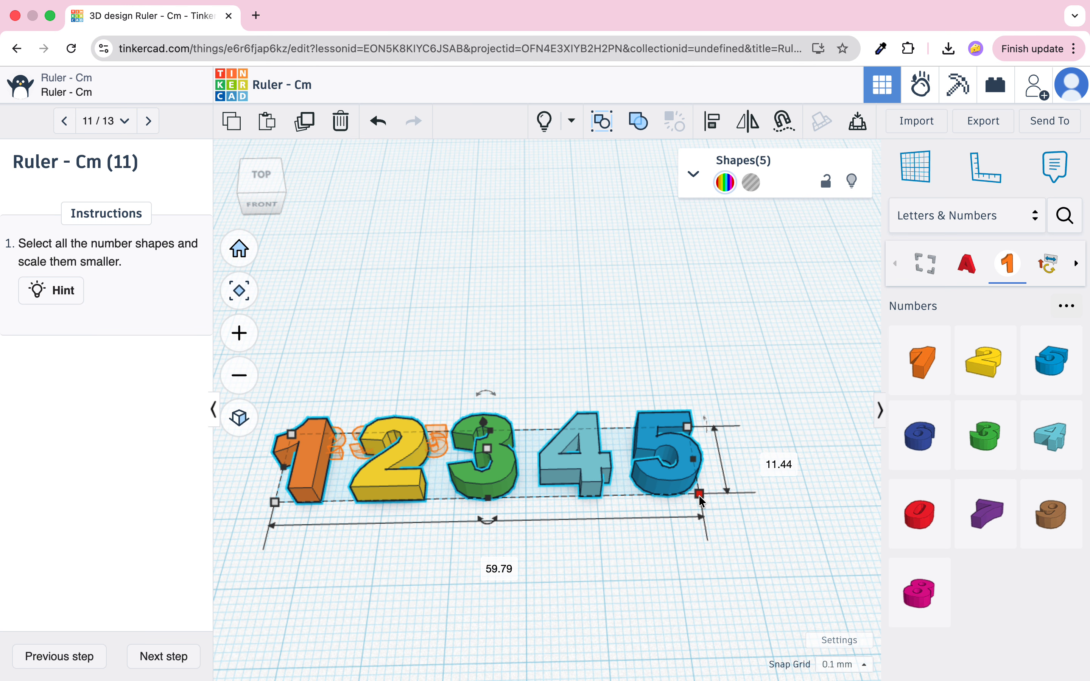
pyautogui.moveTo(699, 495); pyautogui.dragTo(439, 459)
pyautogui.press('f')
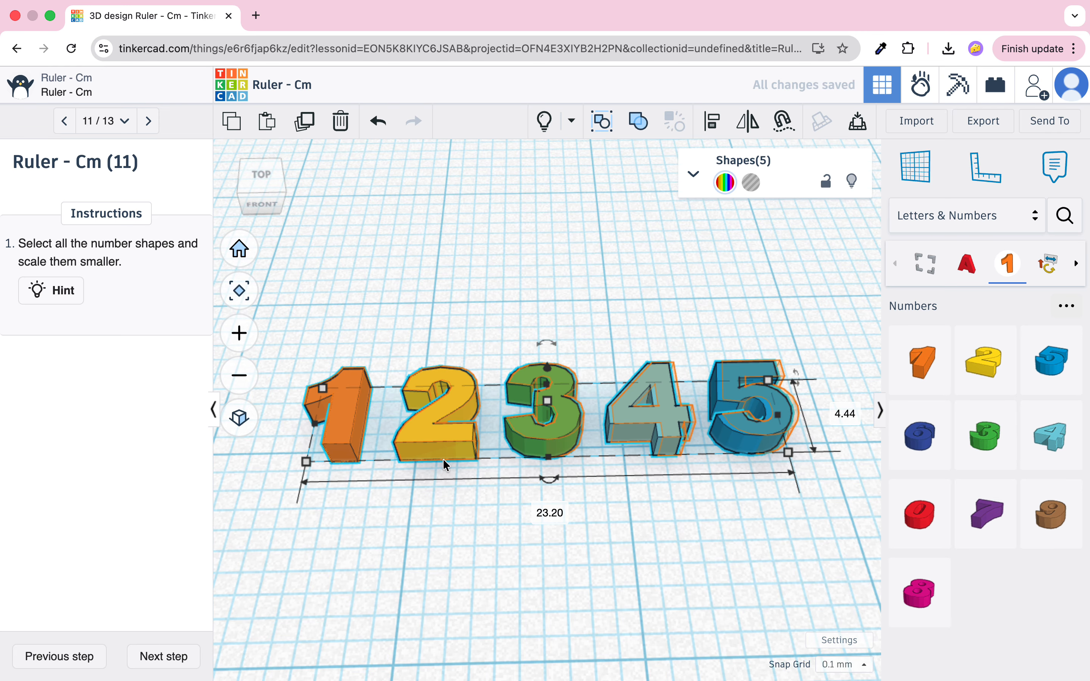
# - Nudge the five scaled numbers right and enlarge them slightly together to match the small orange outlines
pyautogui.scroll(3, 448, 470)
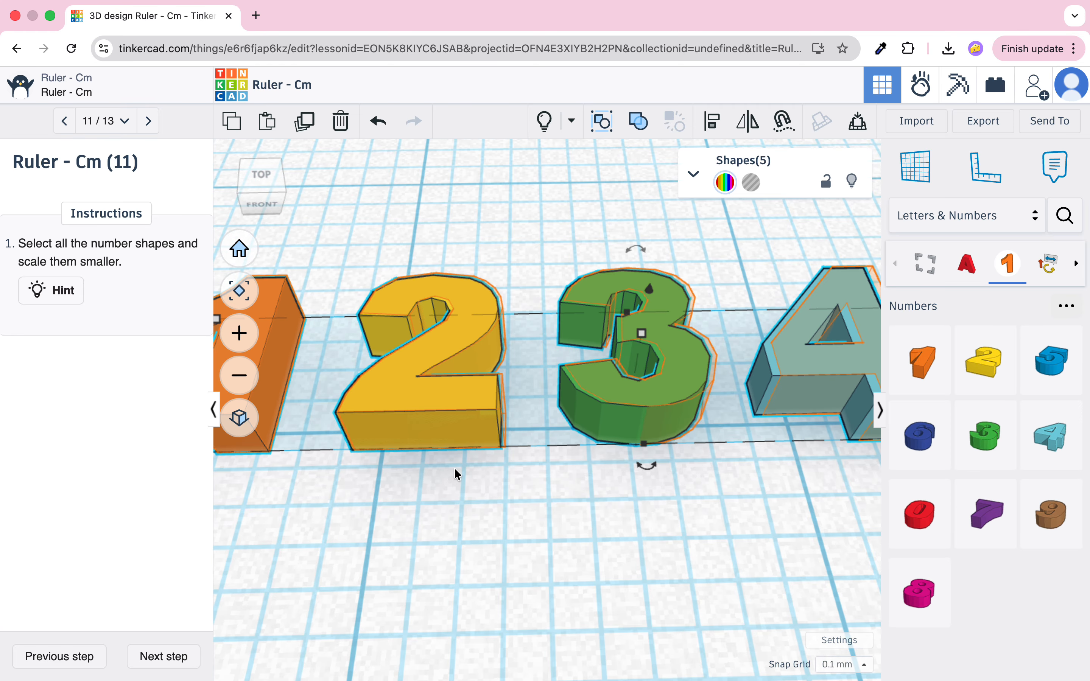
pyautogui.press('Right')
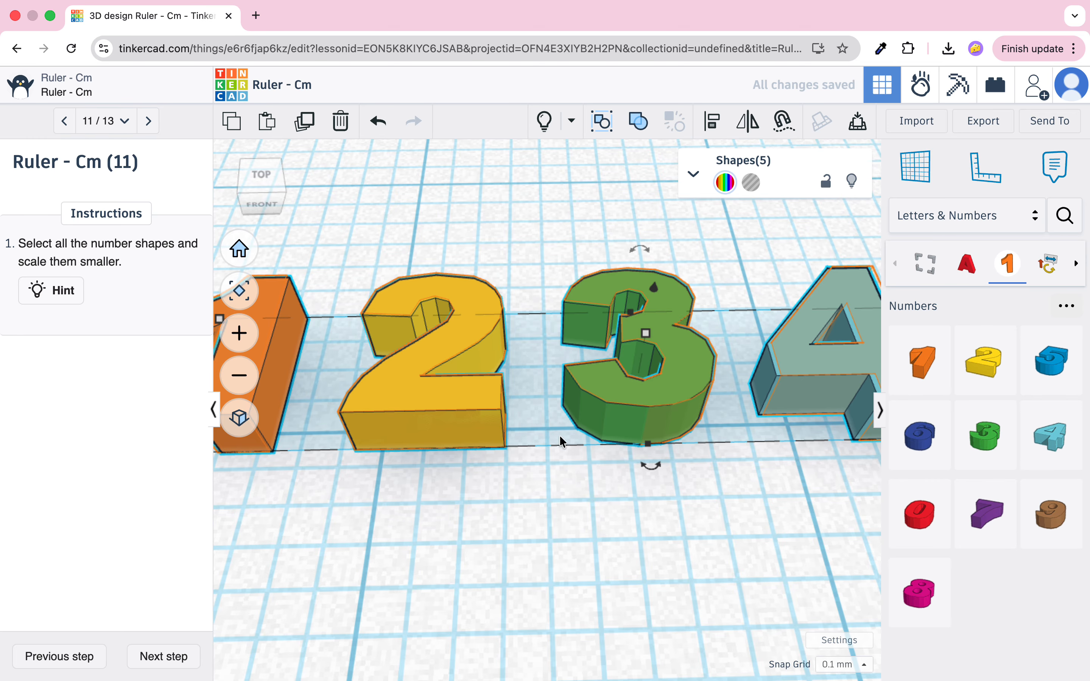
pyautogui.moveTo(732, 431); pyautogui.dragTo(504, 465, button='middle')
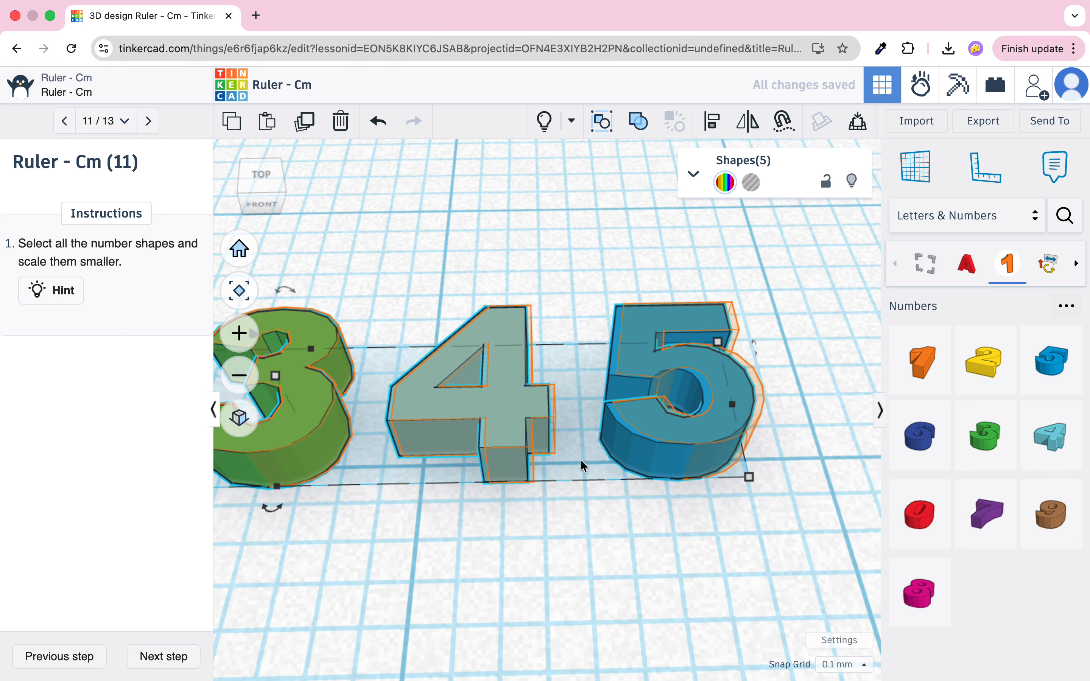
pyautogui.click(750, 479)
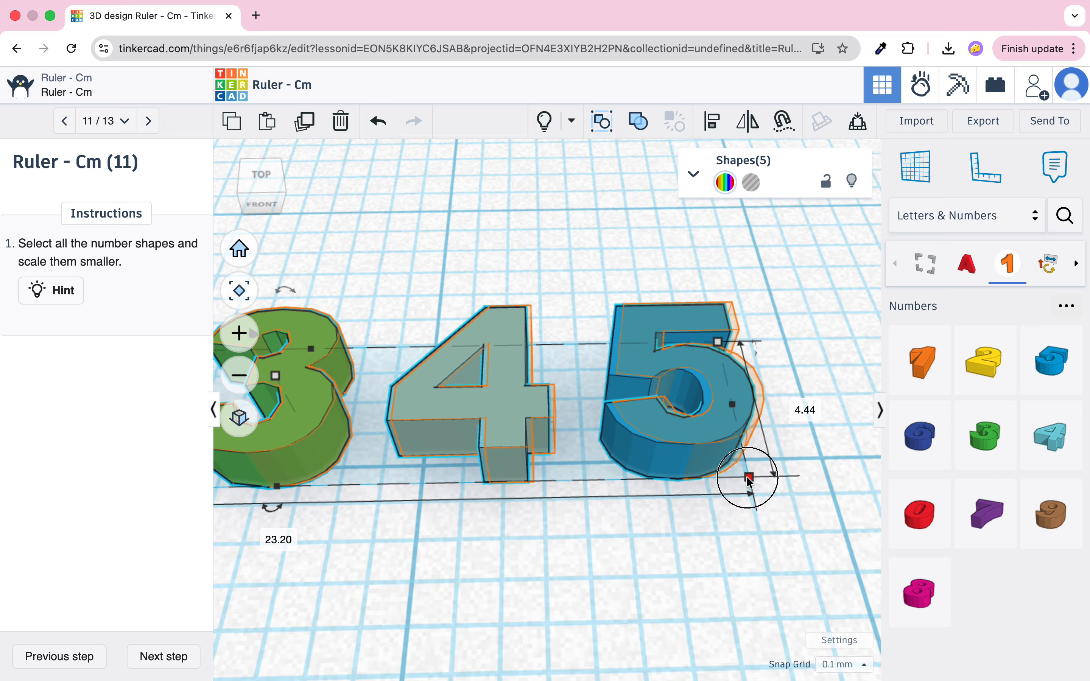
pyautogui.moveTo(750, 478); pyautogui.dragTo(757, 482)
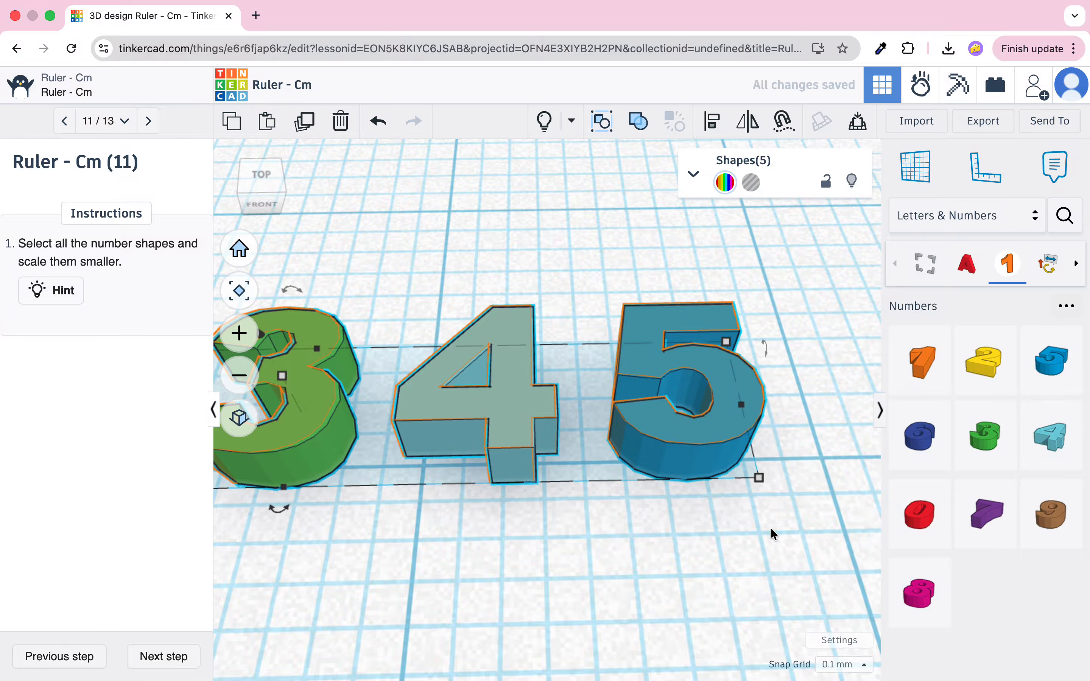
# - Nudge the scaled 4, 3 and 2 individually to the left onto their orange outlines
pyautogui.click(615, 500)
pyautogui.click(517, 417)
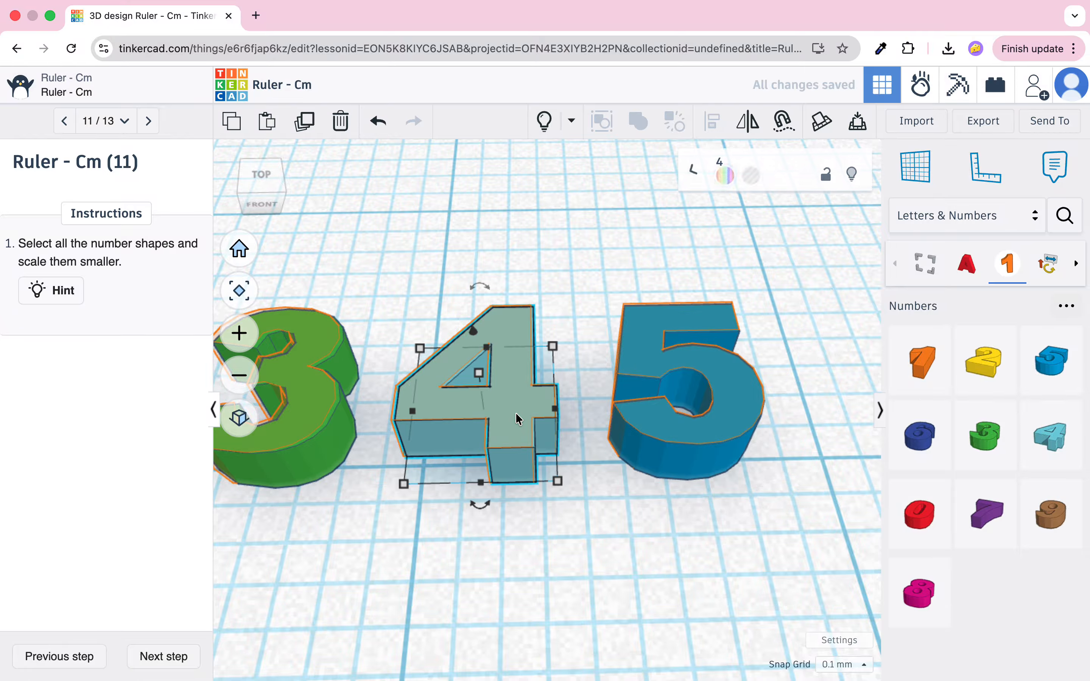
pyautogui.press('Left')
pyautogui.moveTo(354, 514); pyautogui.dragTo(533, 513, button='middle')
pyautogui.click(504, 444)
pyautogui.press('Left')
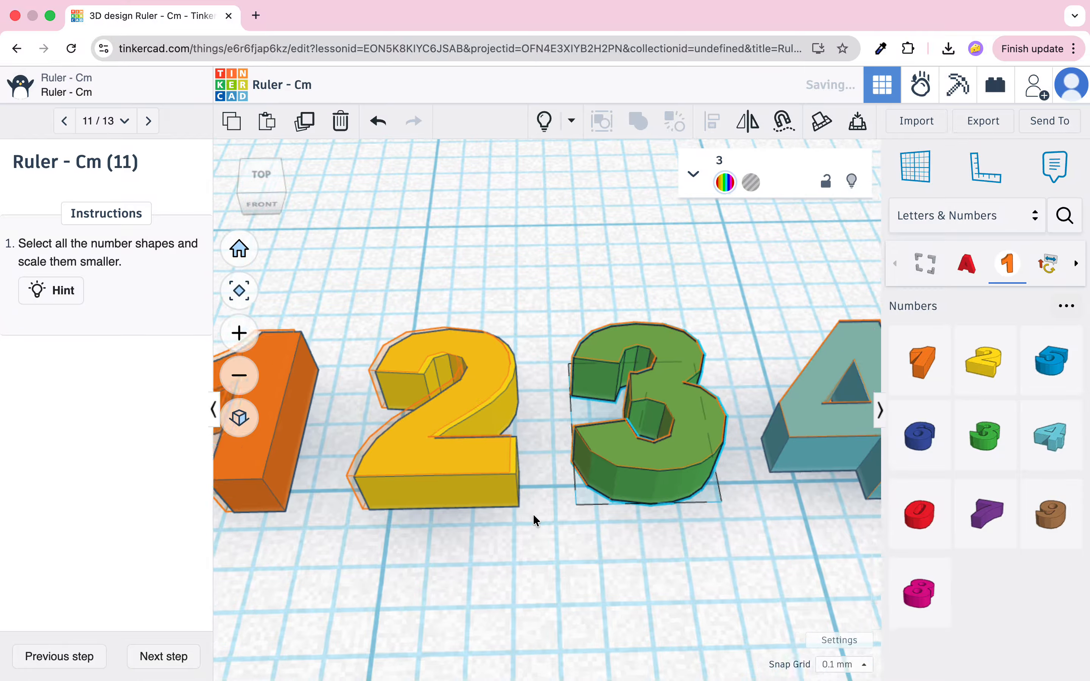
pyautogui.click(468, 461)
pyautogui.press('Left')
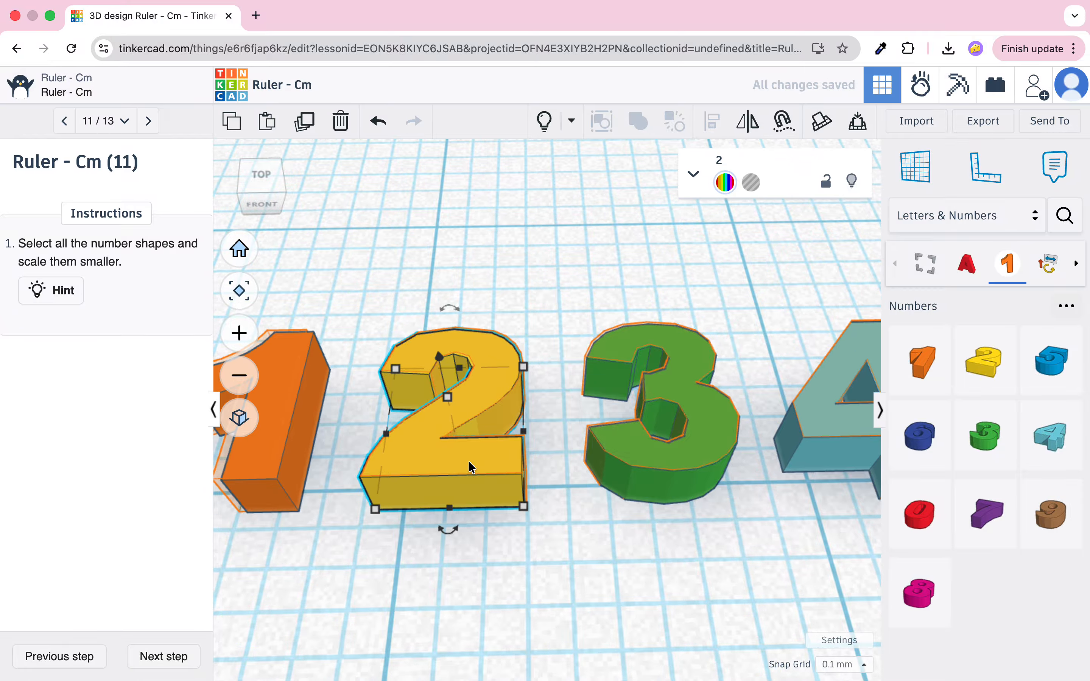
# - Nudge the scaled 1 left onto its small orange outline
pyautogui.moveTo(534, 517); pyautogui.dragTo(558, 518, button='middle')
pyautogui.scroll(-3, 702, 545)
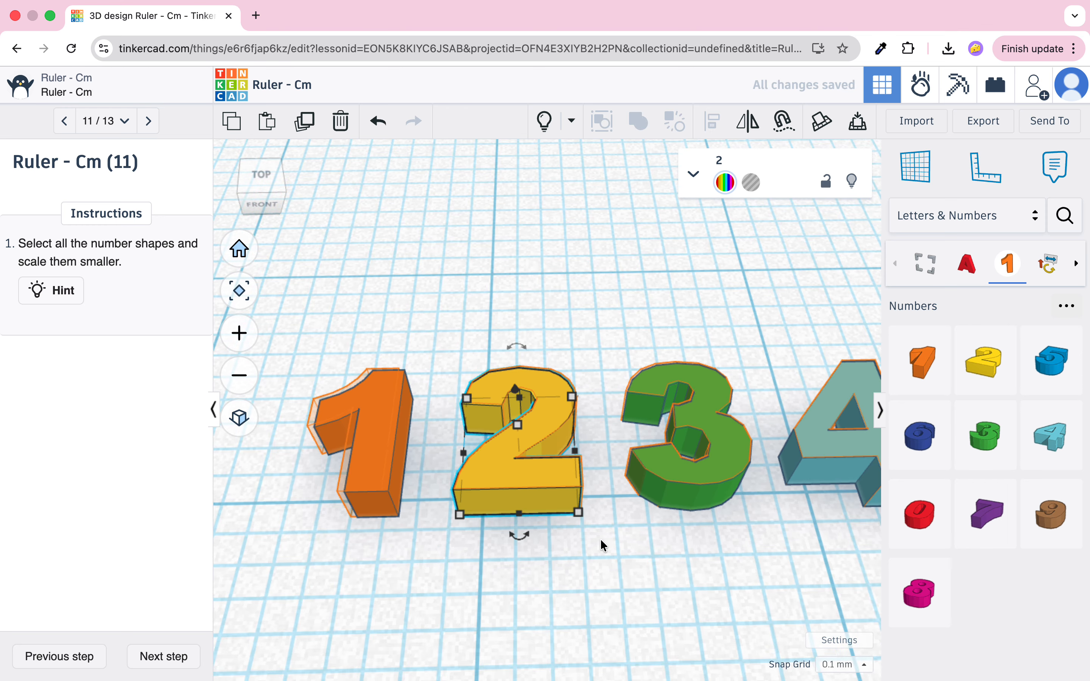
pyautogui.scroll(2, 601, 539)
pyautogui.click(348, 445)
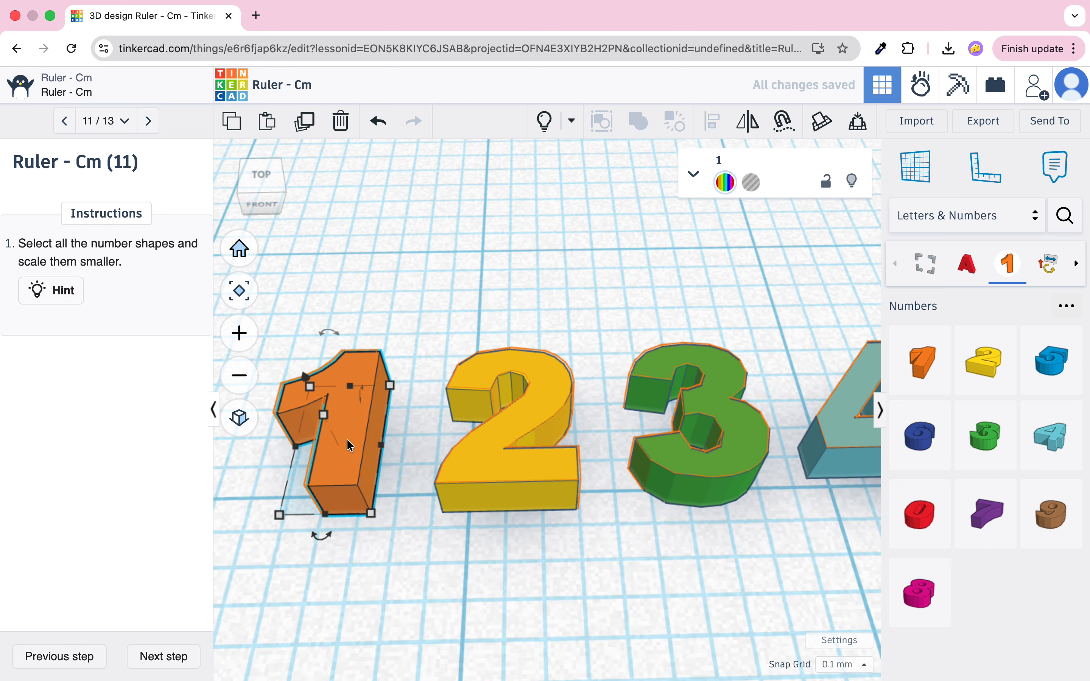
pyautogui.scroll(-1, 350, 437)
pyautogui.scroll(4, 351, 428)
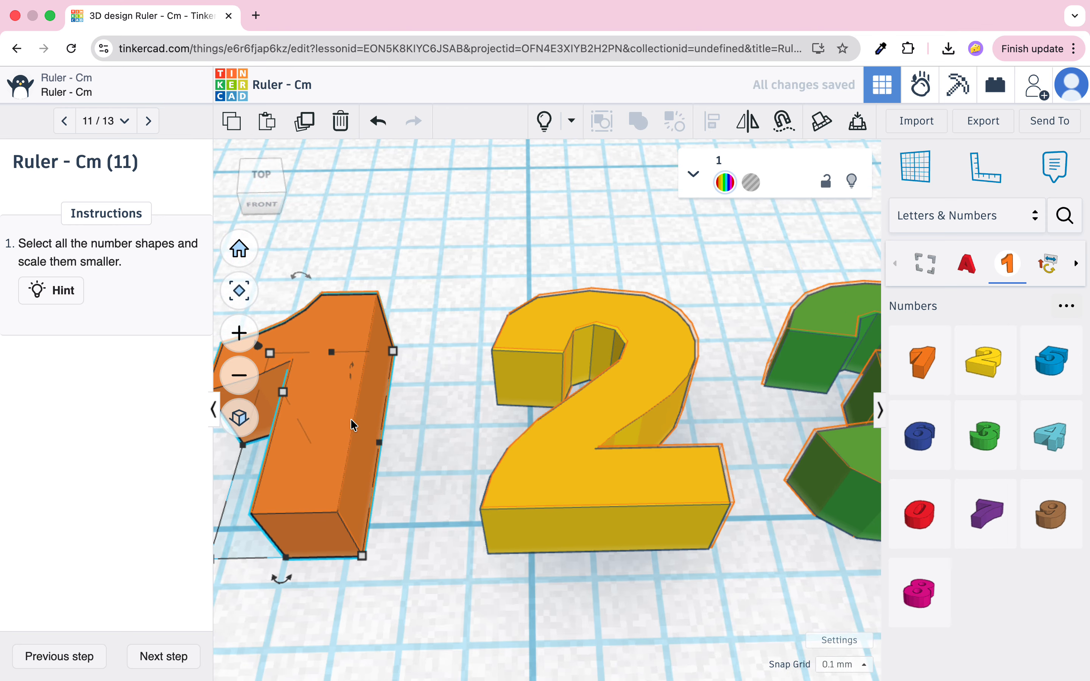
# - With grid snapping off, check and fine-tune the fit of the scaled 2, 4 and 5 on their orange outlines
pyautogui.moveTo(405, 448); pyautogui.dragTo(406, 470, button='right')
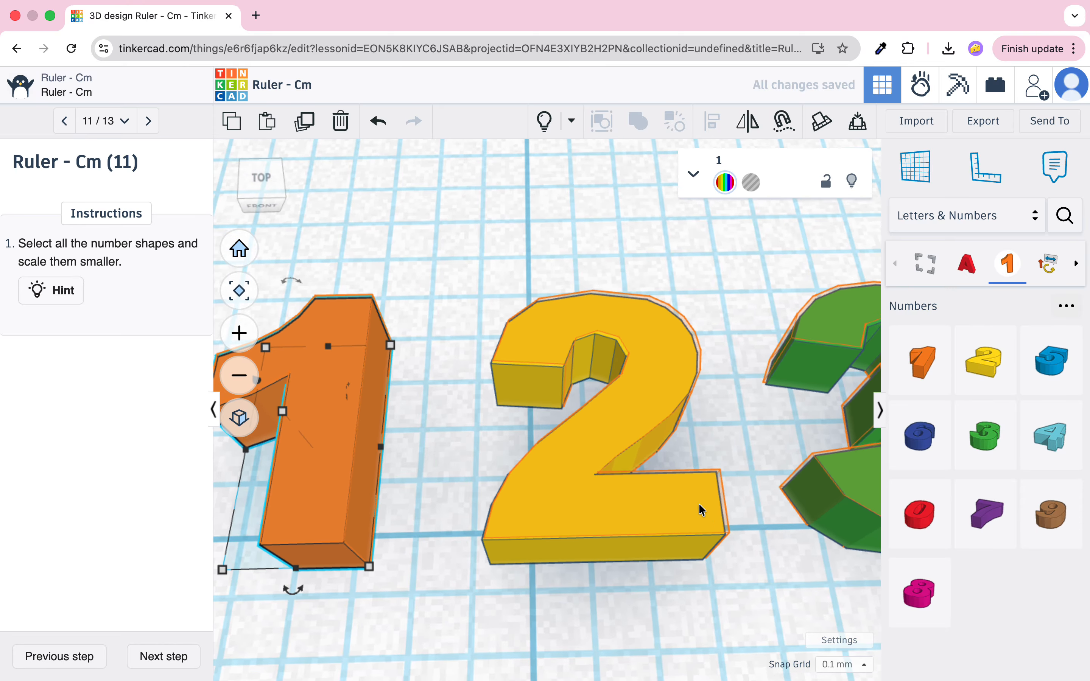
pyautogui.click(697, 509)
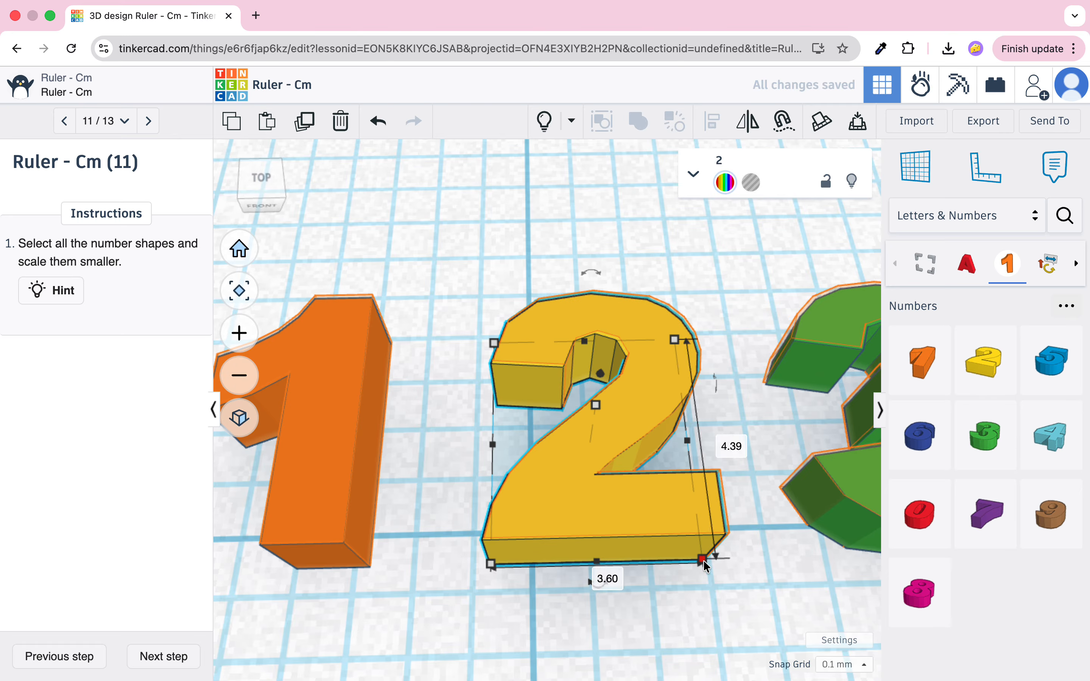
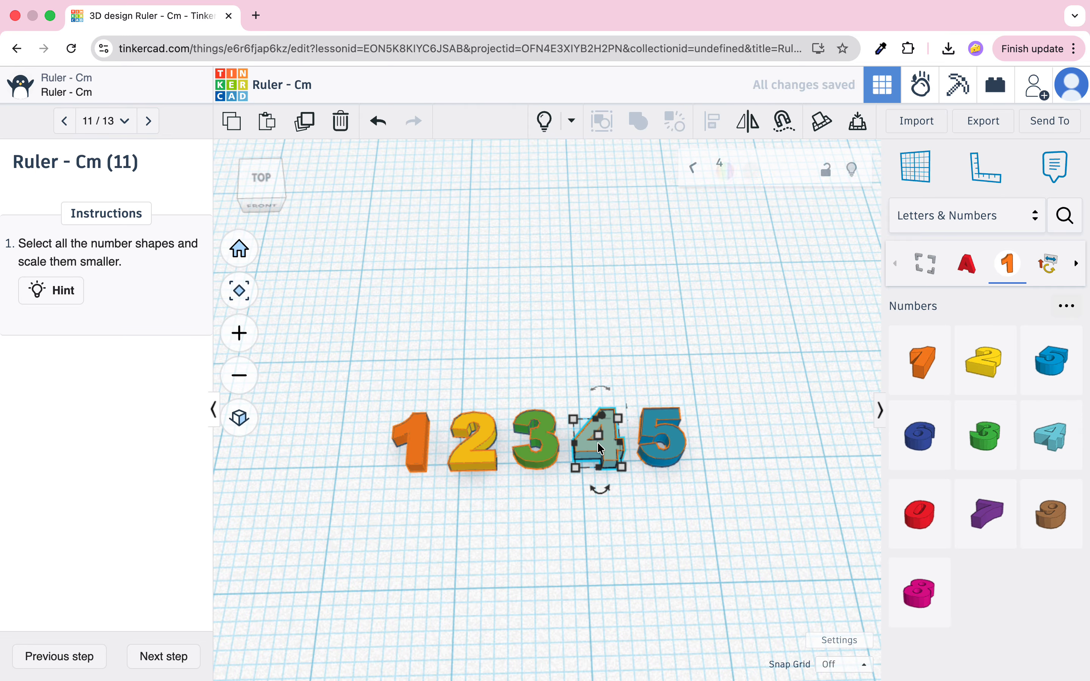
pyautogui.press('f')
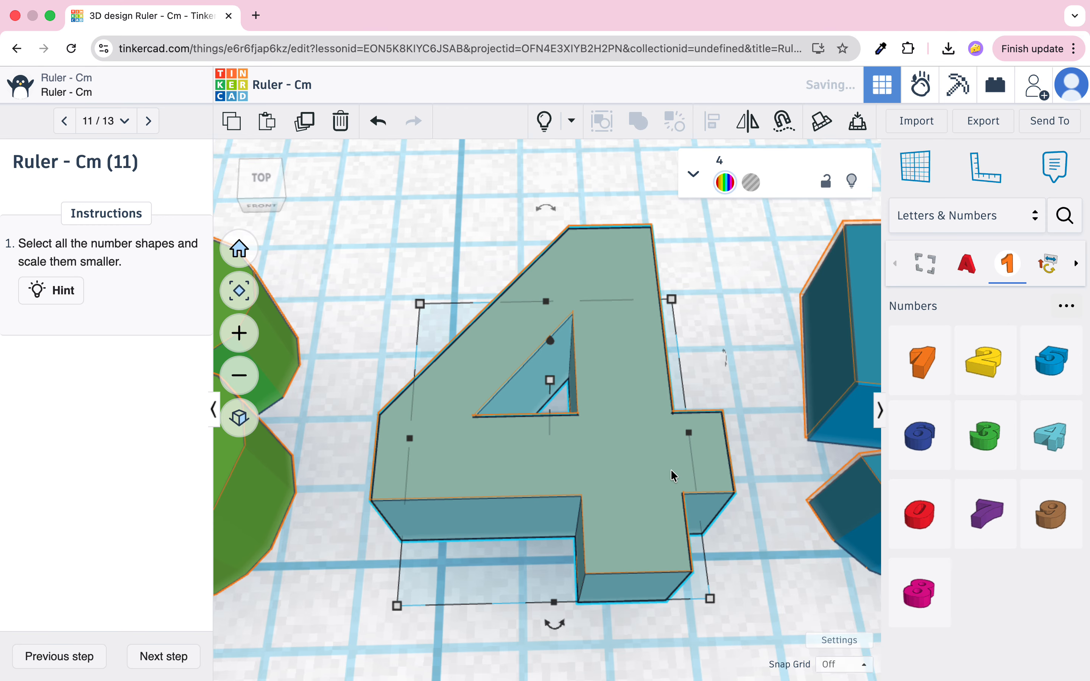
pyautogui.moveTo(805, 428); pyautogui.dragTo(713, 470, button='middle')
pyautogui.click(711, 516)
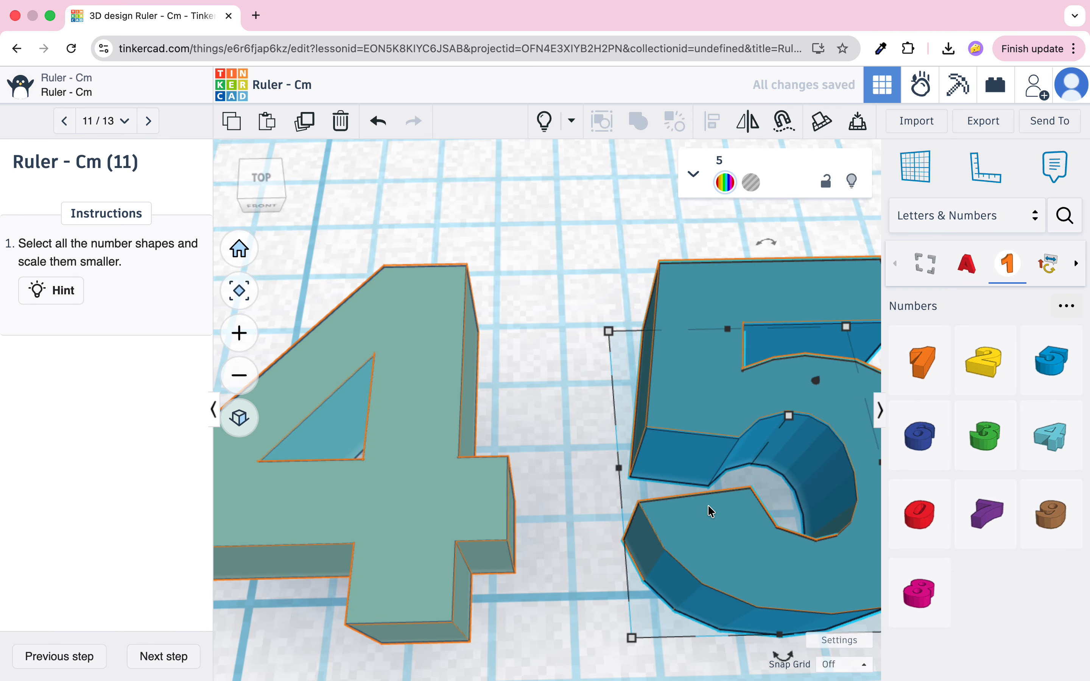
pyautogui.moveTo(722, 479); pyautogui.dragTo(522, 438, button='middle')
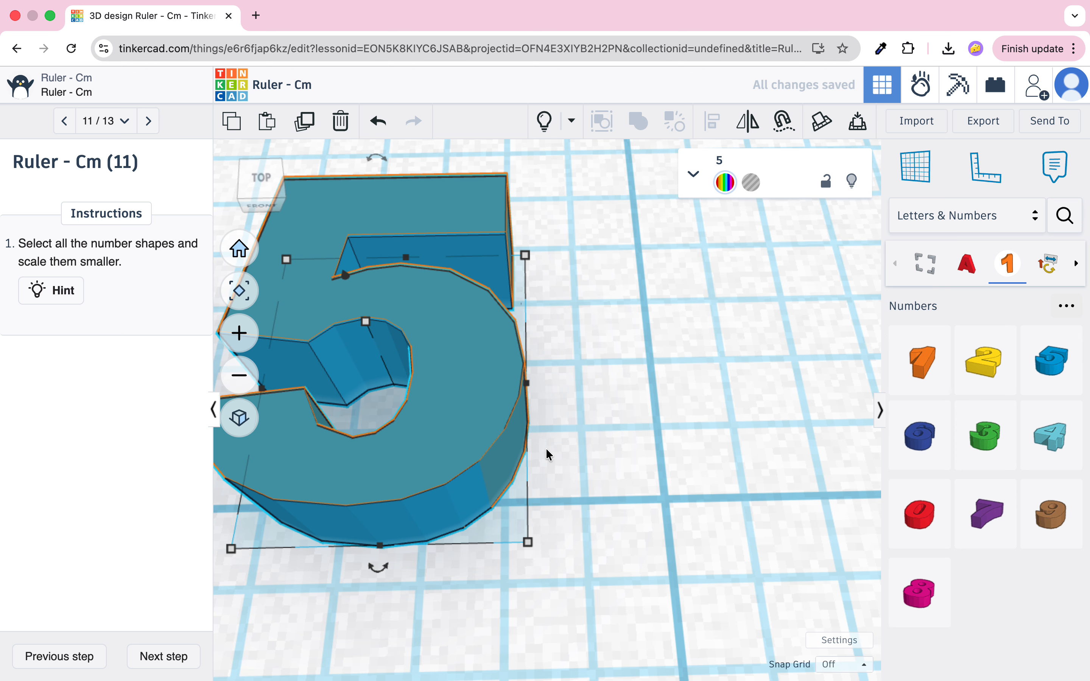
pyautogui.scroll(-6, 548, 454)
pyautogui.moveTo(606, 459); pyautogui.dragTo(835, 537, button='middle')
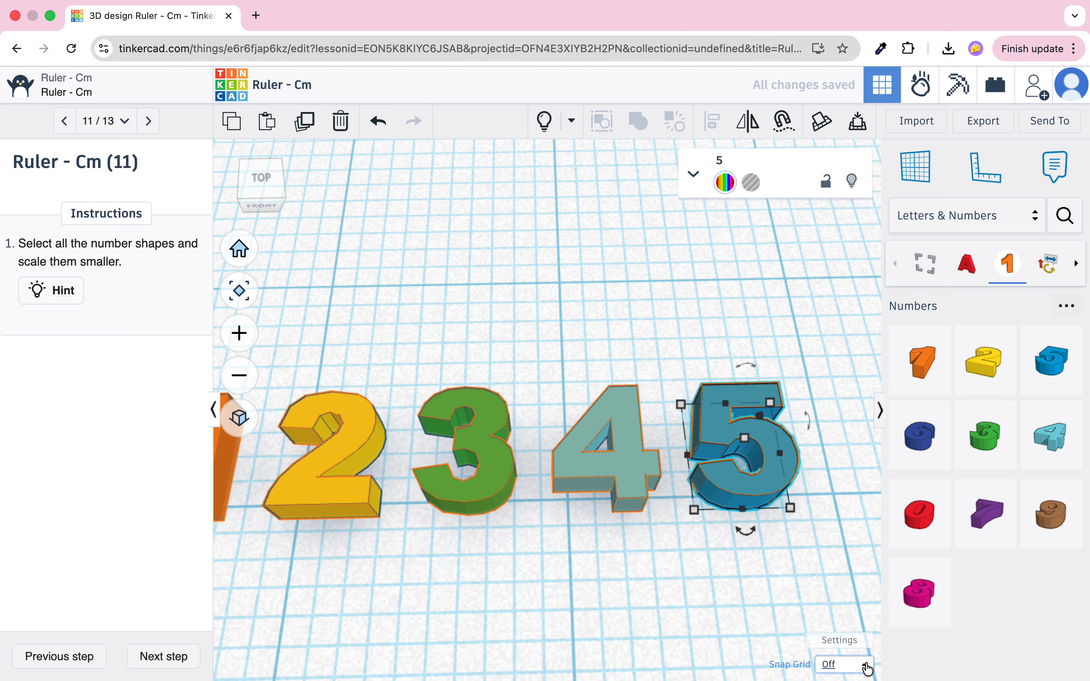
# - Advance to lesson step 12 and move the 1, 2 and 3 roughly onto their marked locations
pyautogui.click(164, 657)
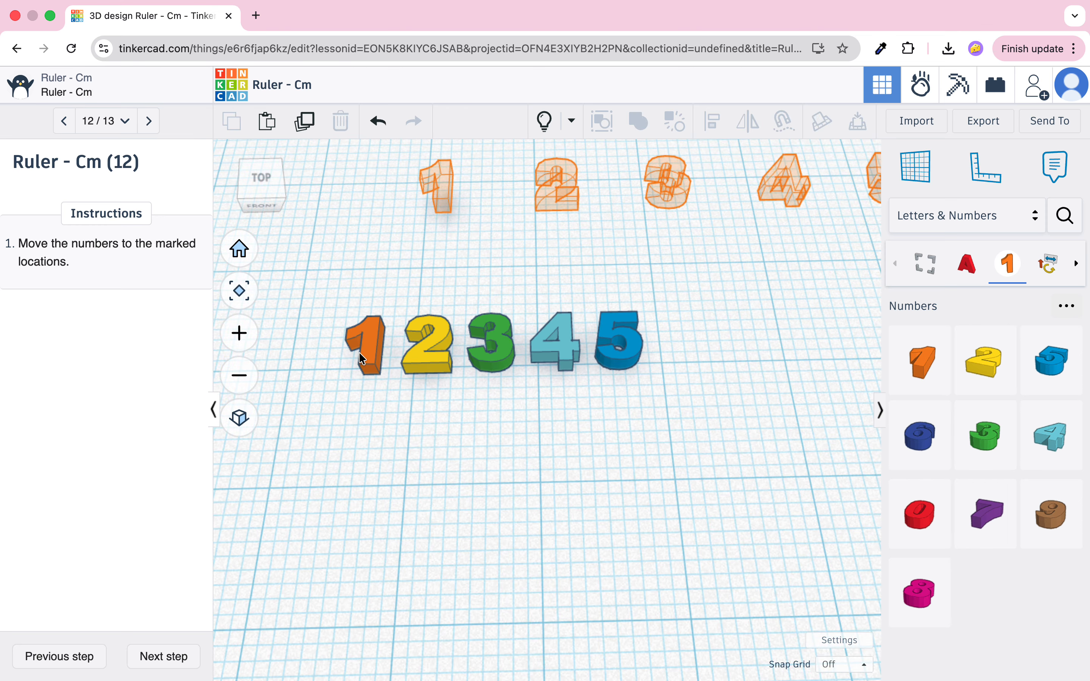
pyautogui.moveTo(358, 352); pyautogui.dragTo(439, 192)
pyautogui.click(435, 368)
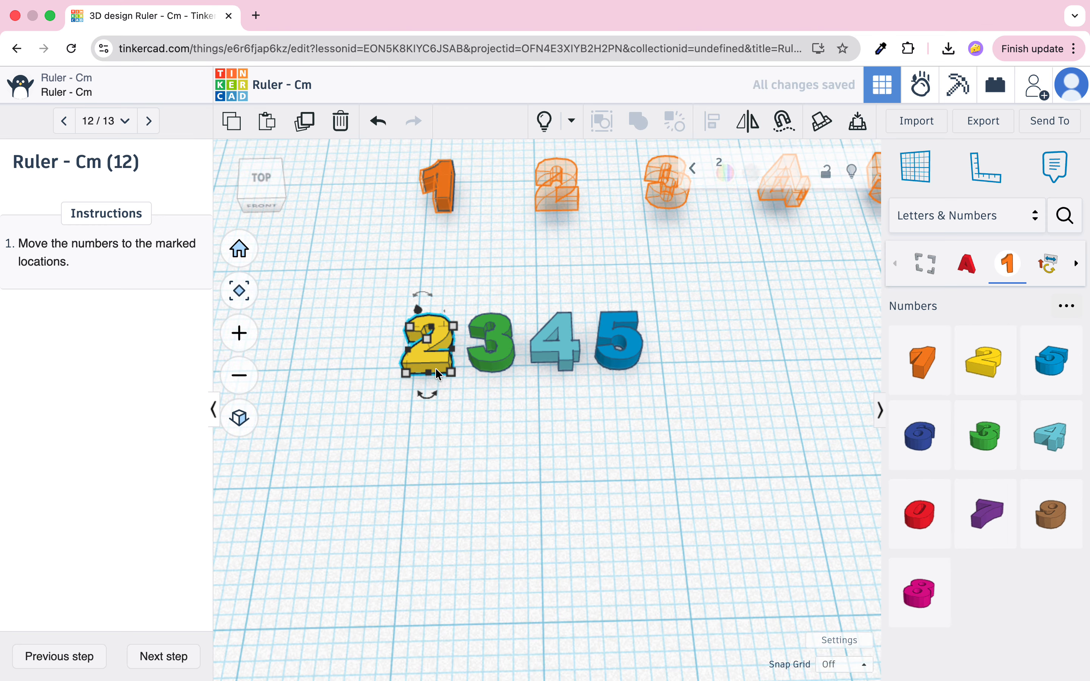
pyautogui.moveTo(431, 360); pyautogui.dragTo(568, 191)
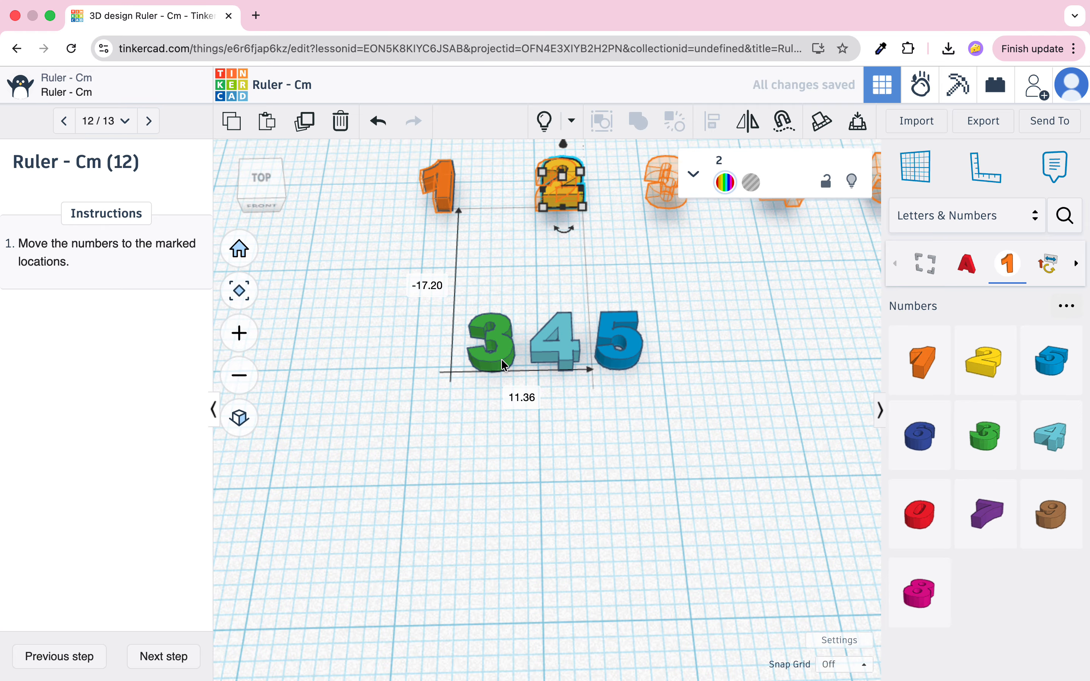
pyautogui.moveTo(505, 364); pyautogui.dragTo(671, 197)
# - Move the 4 and the 5 roughly to their marked locations in the outlined row
pyautogui.click(567, 362)
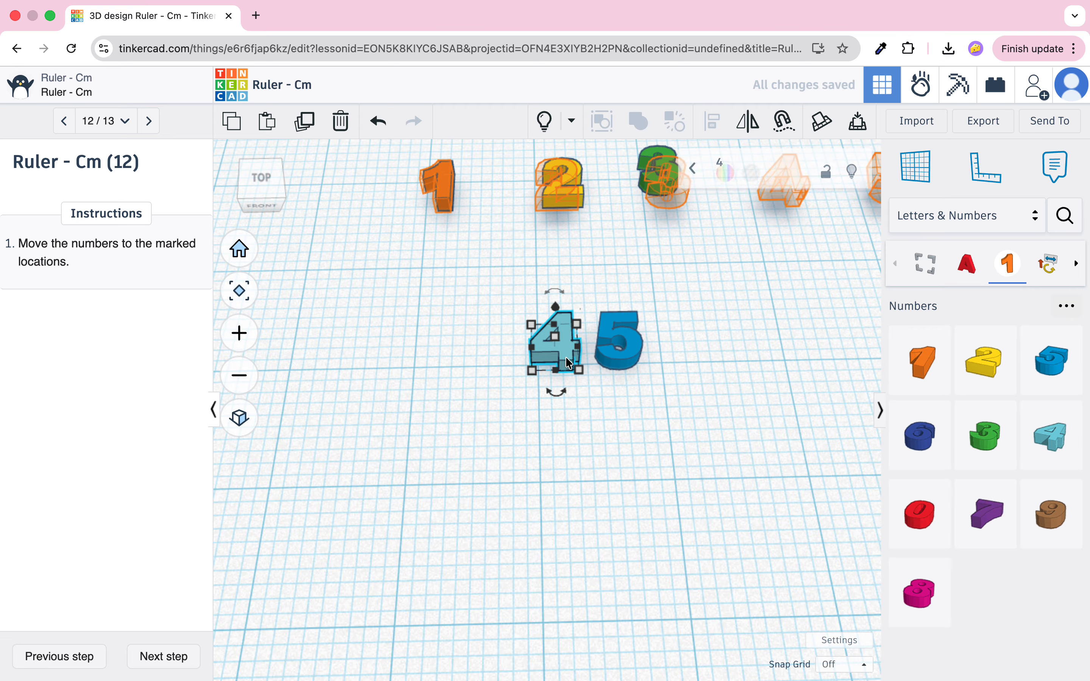
pyautogui.moveTo(565, 356); pyautogui.dragTo(736, 191)
pyautogui.moveTo(772, 272); pyautogui.dragTo(479, 520, button='middle')
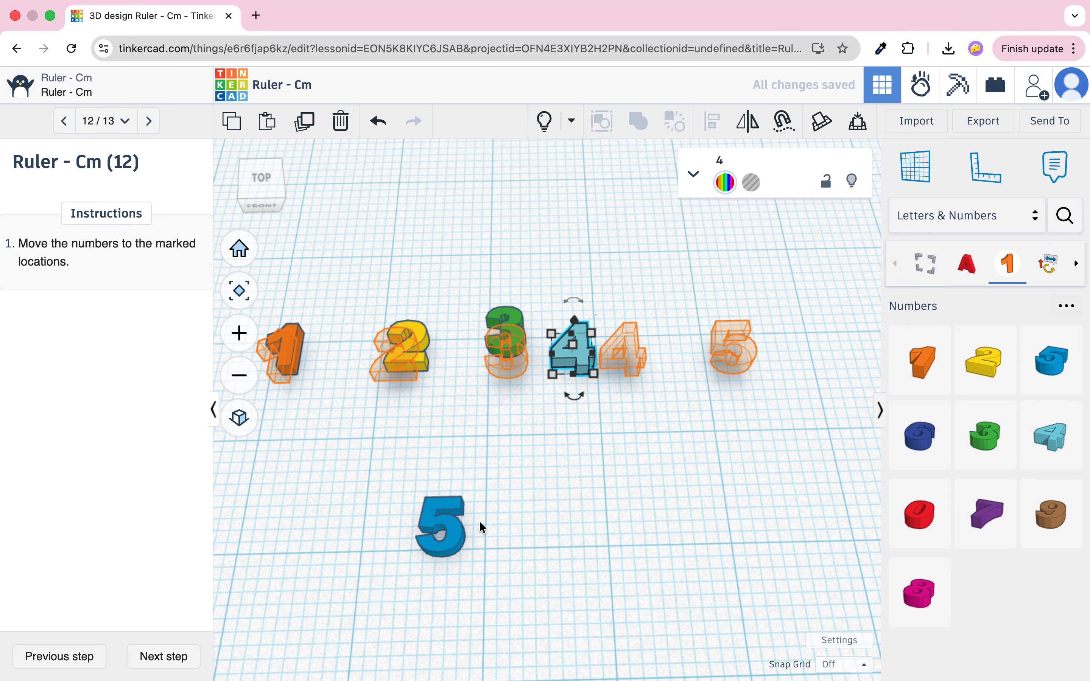
pyautogui.moveTo(454, 525); pyautogui.dragTo(734, 366)
# - Compare the 5's height with its raised outline from a low front angle and select all five numbers together
pyautogui.scroll(5, 735, 367)
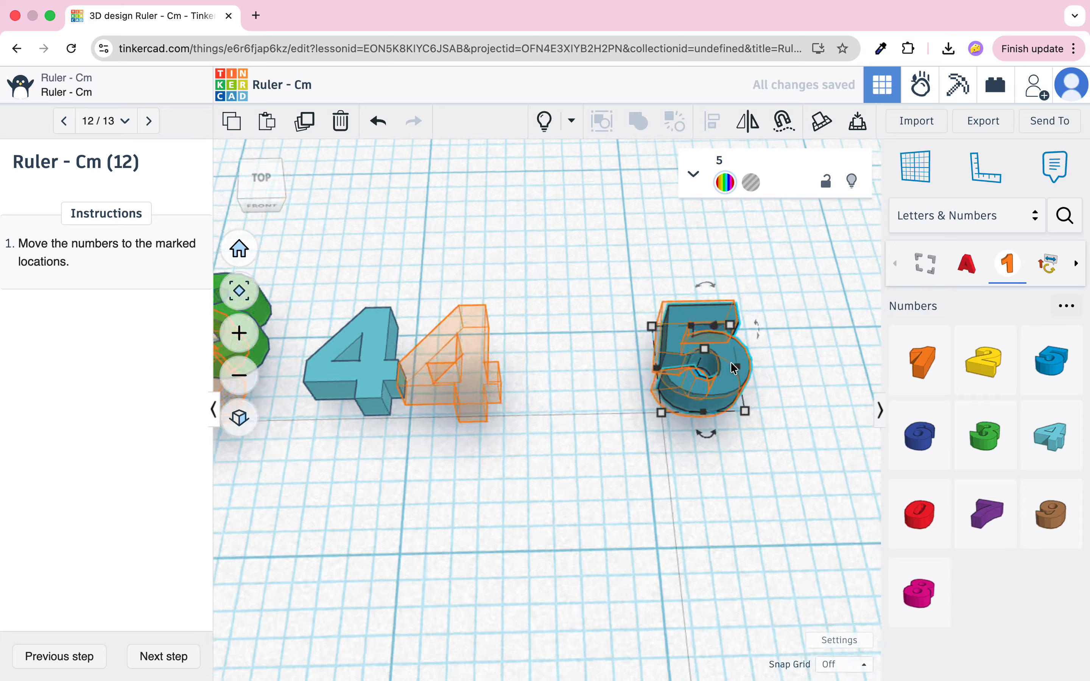
pyautogui.scroll(5, 734, 367)
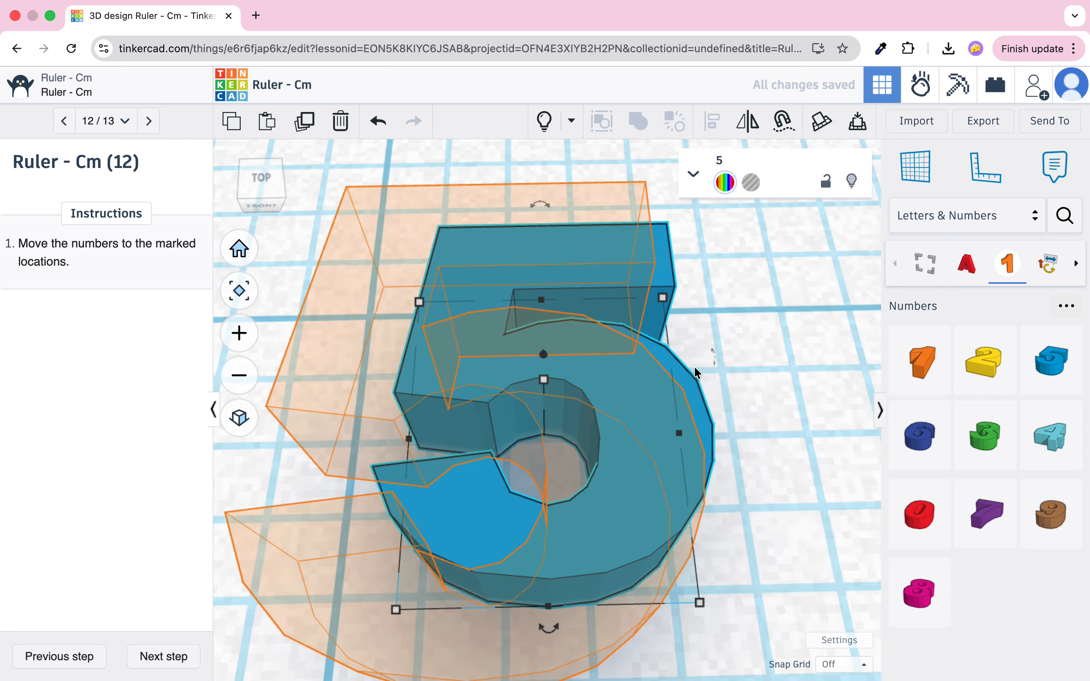
pyautogui.moveTo(790, 530); pyautogui.dragTo(734, 402, button='right')
pyautogui.scroll(-5, 735, 402)
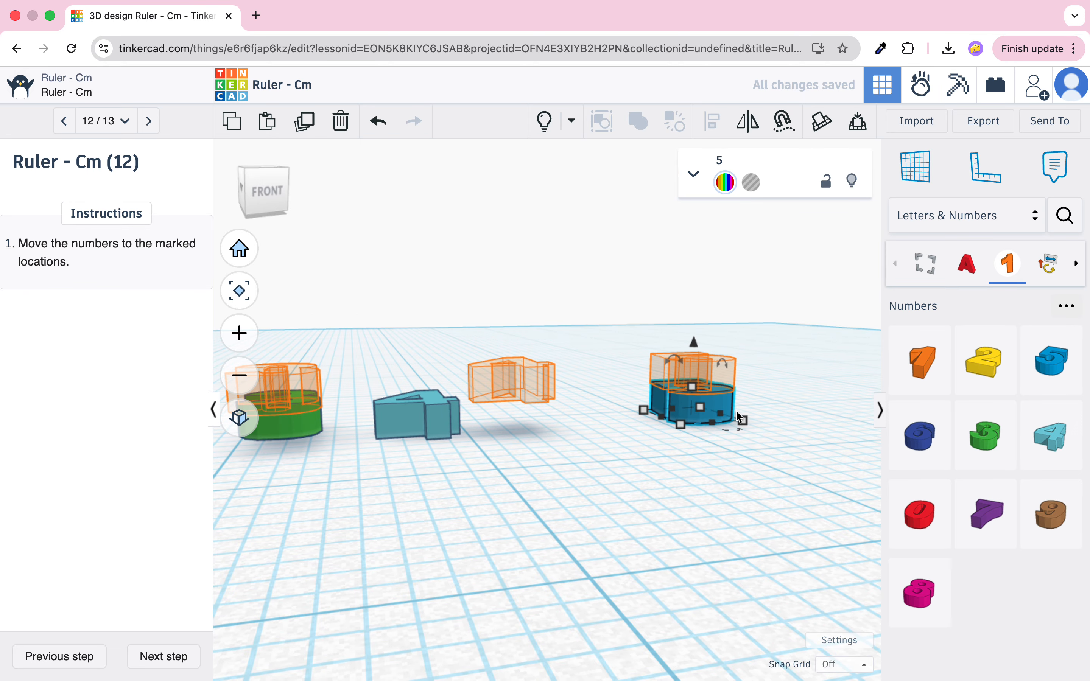
pyautogui.scroll(-3, 736, 412)
pyautogui.scroll(-3, 707, 424)
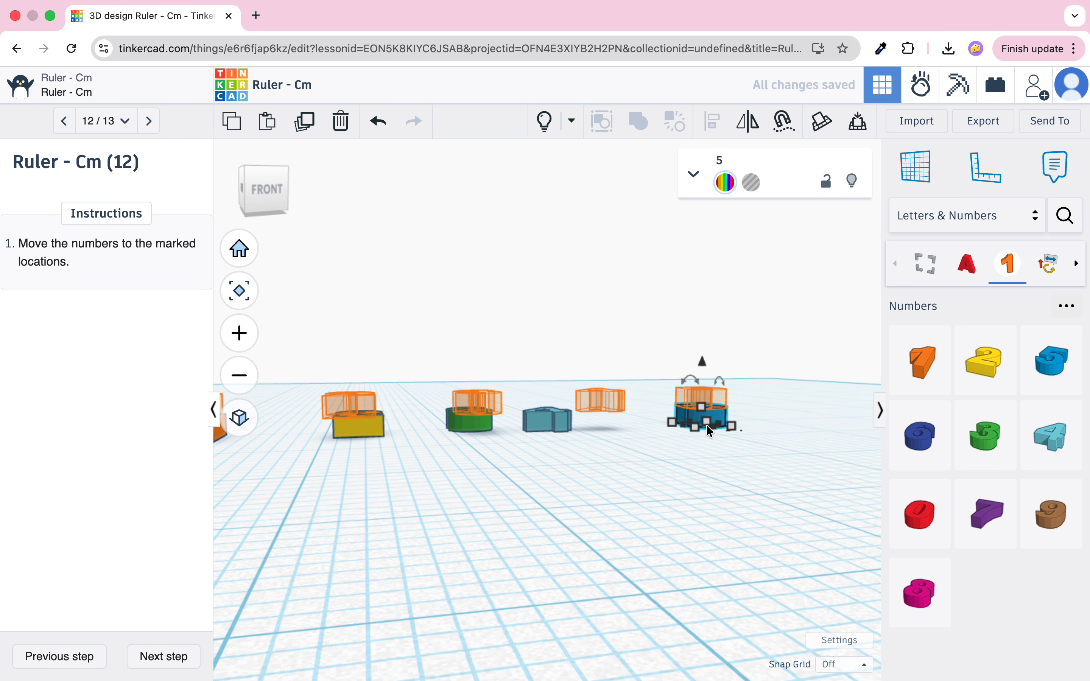
pyautogui.scroll(-3, 706, 425)
pyautogui.moveTo(443, 353); pyautogui.dragTo(658, 478)
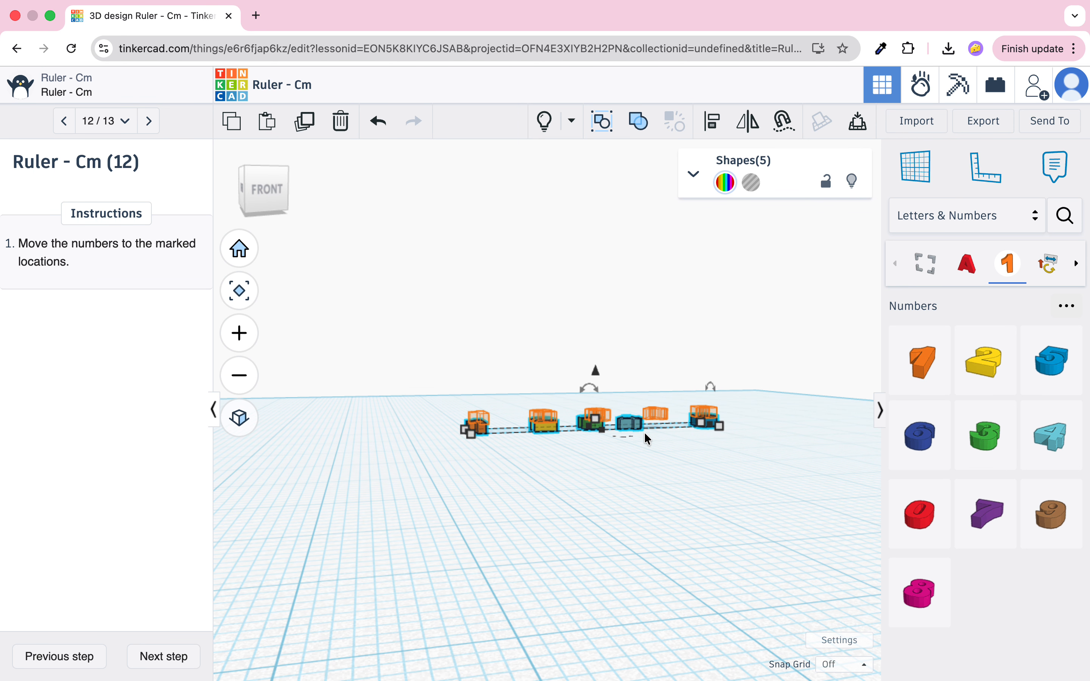
pyautogui.scroll(10, 644, 433)
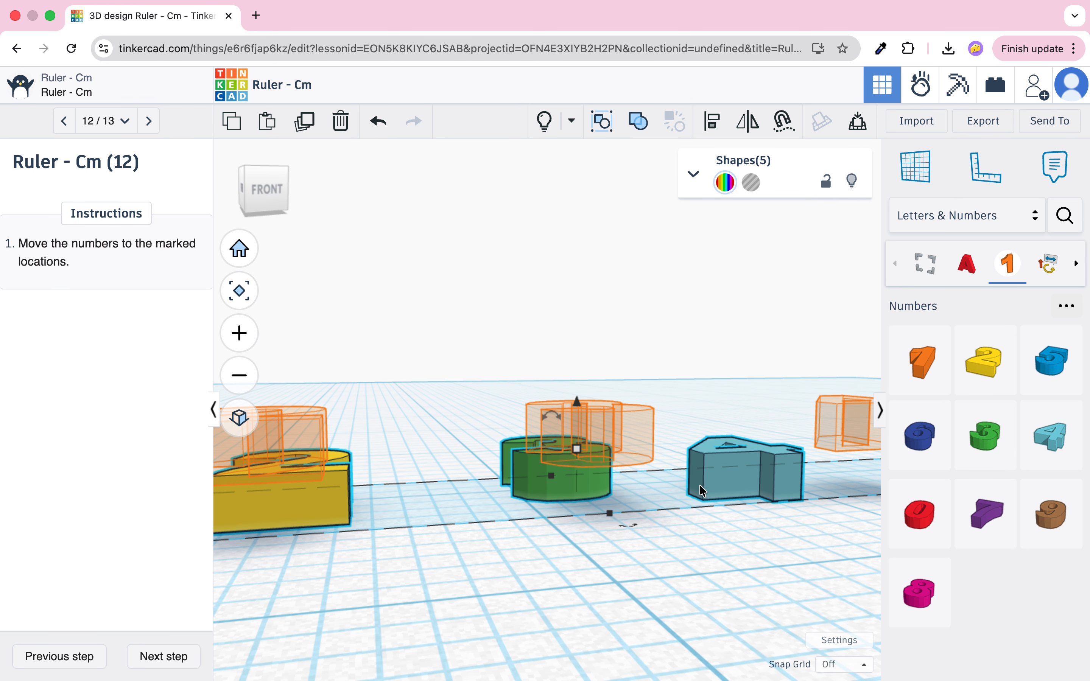
pyautogui.moveTo(577, 400); pyautogui.dragTo(575, 362)
pyautogui.scroll(5, 545, 485)
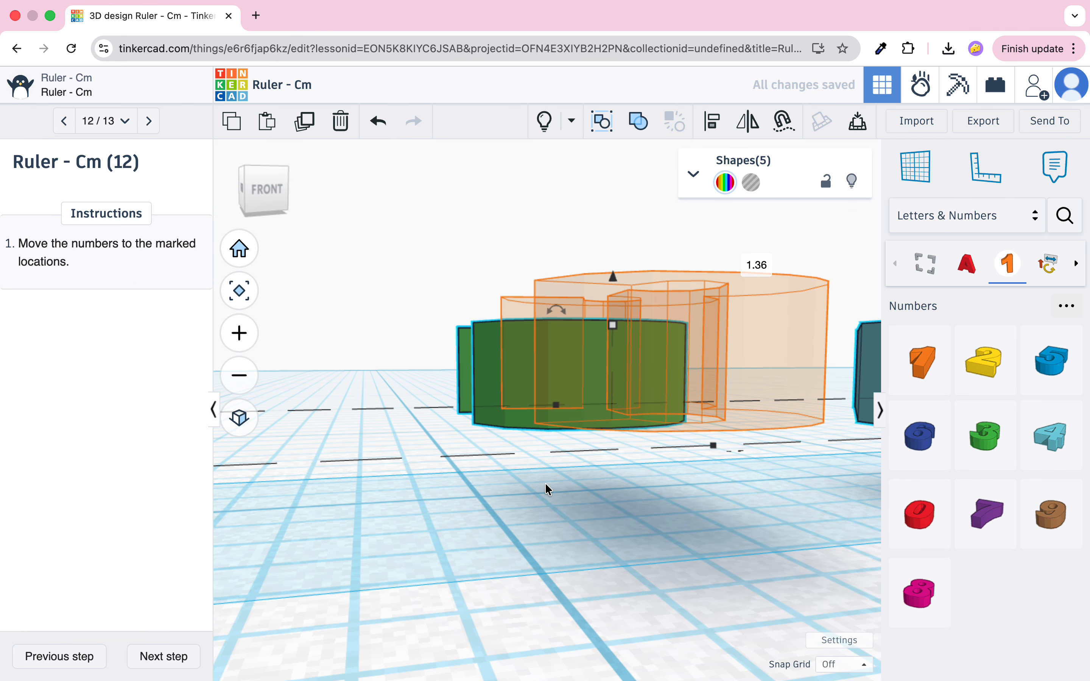
pyautogui.moveTo(544, 421); pyautogui.dragTo(616, 445, button='right')
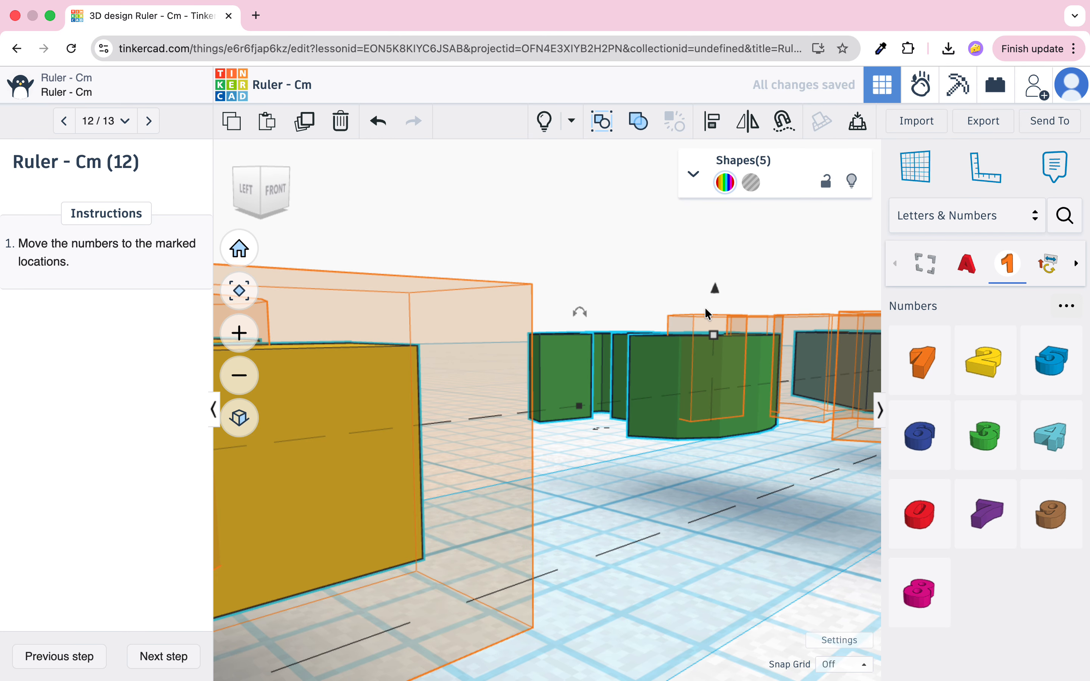
pyautogui.moveTo(712, 289); pyautogui.dragTo(714, 274)
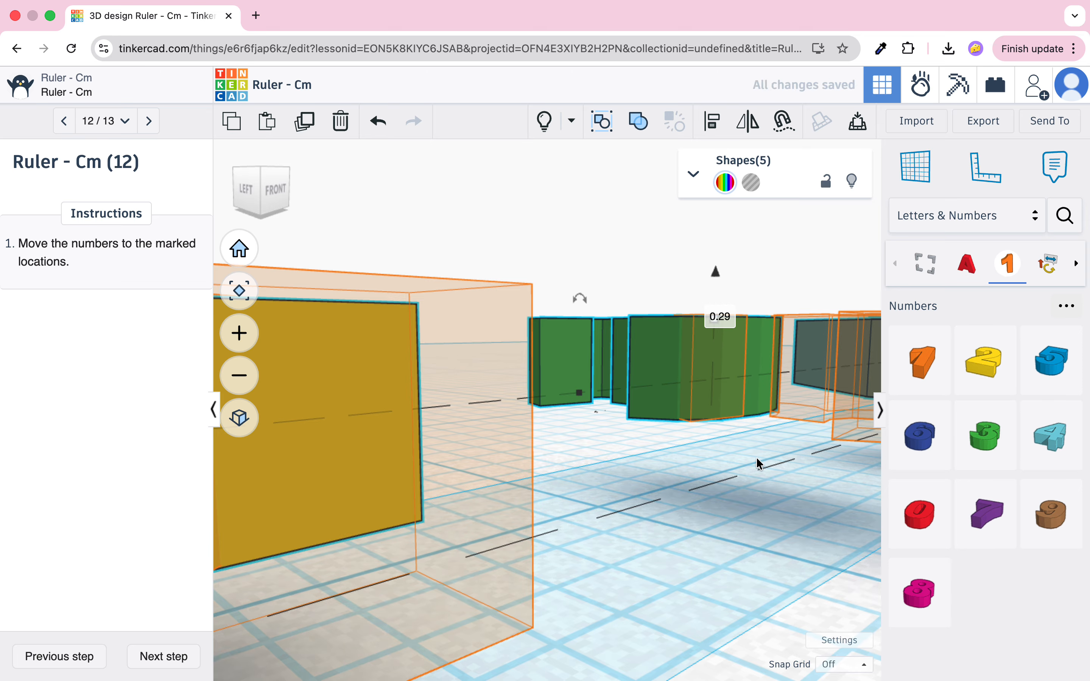
pyautogui.scroll(-2, 758, 462)
pyautogui.scroll(3, 758, 462)
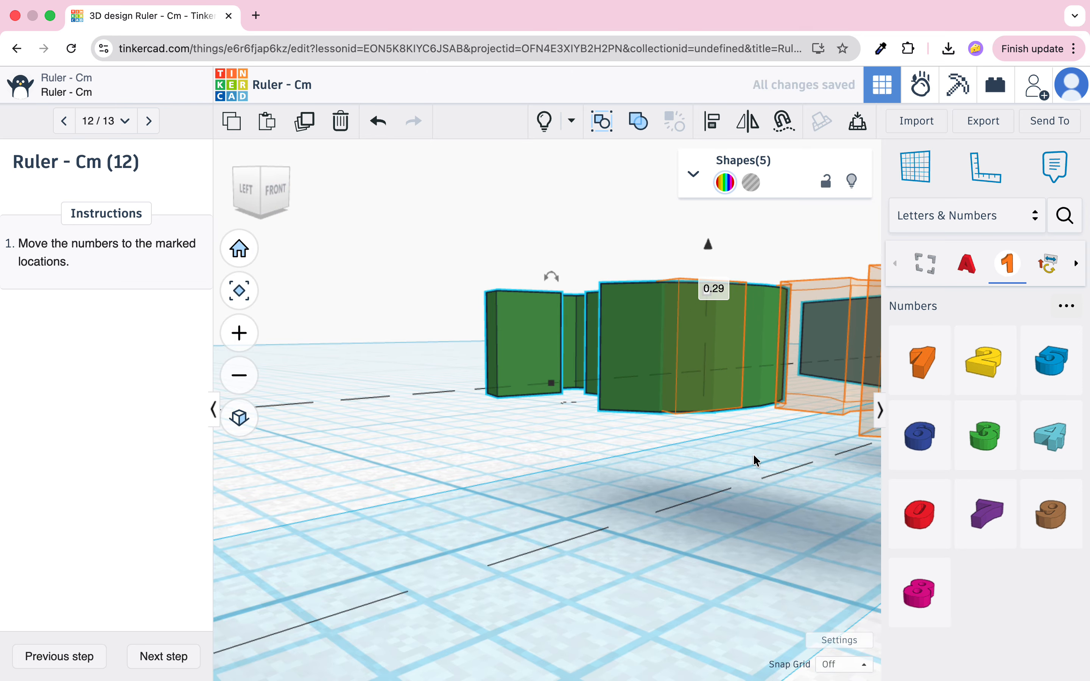
pyautogui.click(379, 118)
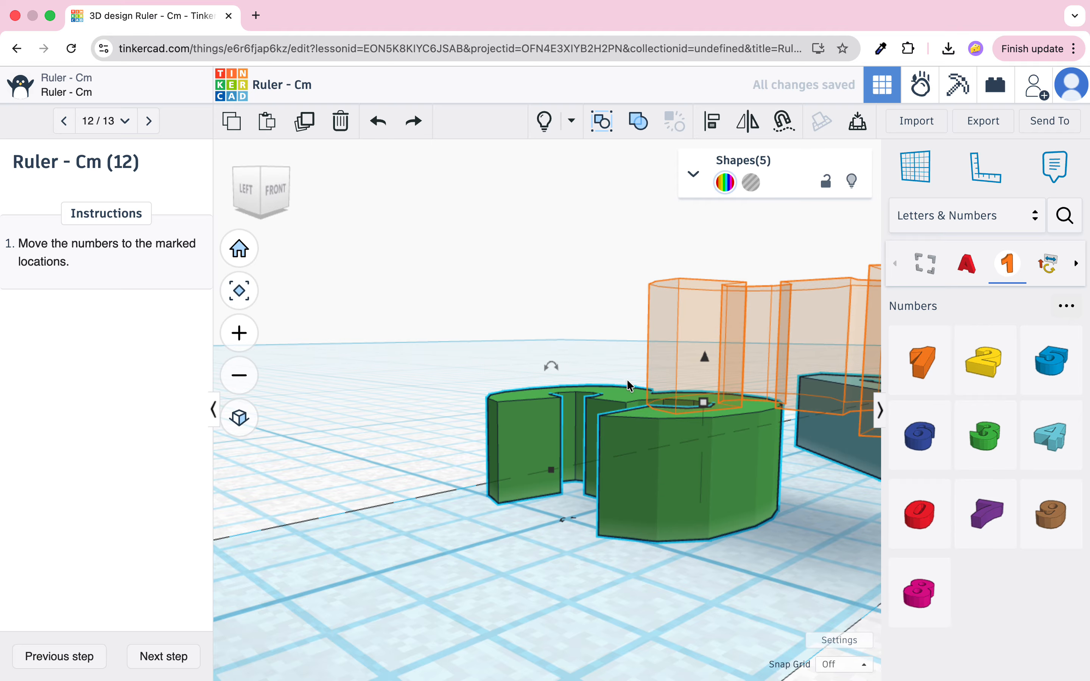
# - Raise all five selected numbers together by about 1.68 mm to the height of the orange outlines, and deselect them
pyautogui.moveTo(704, 363); pyautogui.dragTo(707, 242)
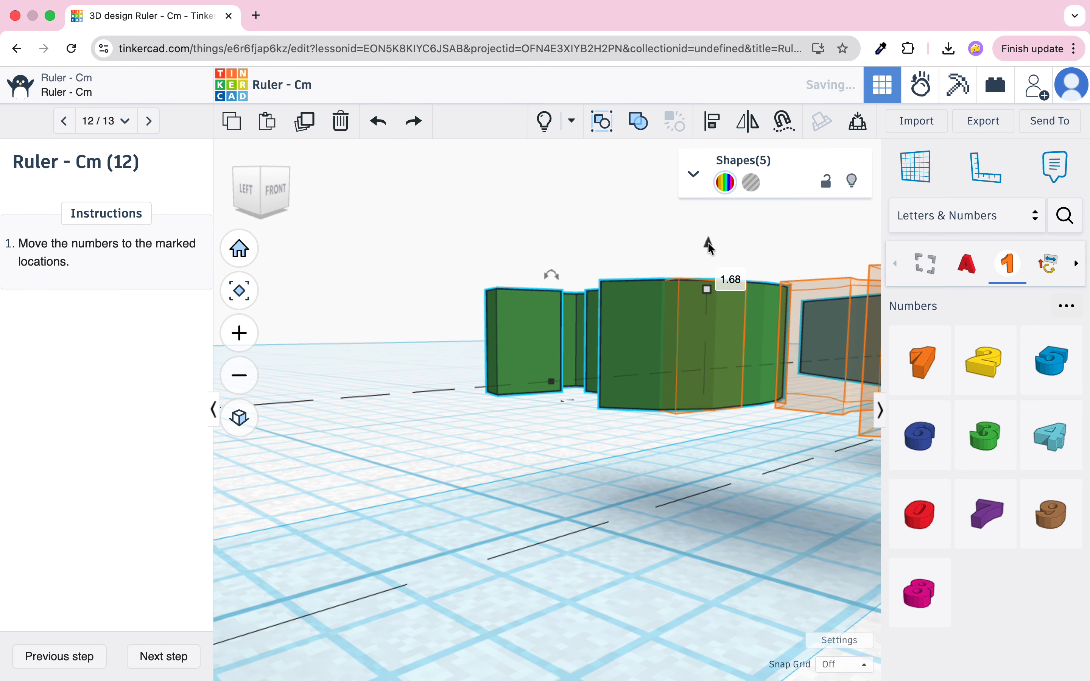
pyautogui.moveTo(753, 340); pyautogui.dragTo(759, 398, button='right')
pyautogui.scroll(-10, 759, 399)
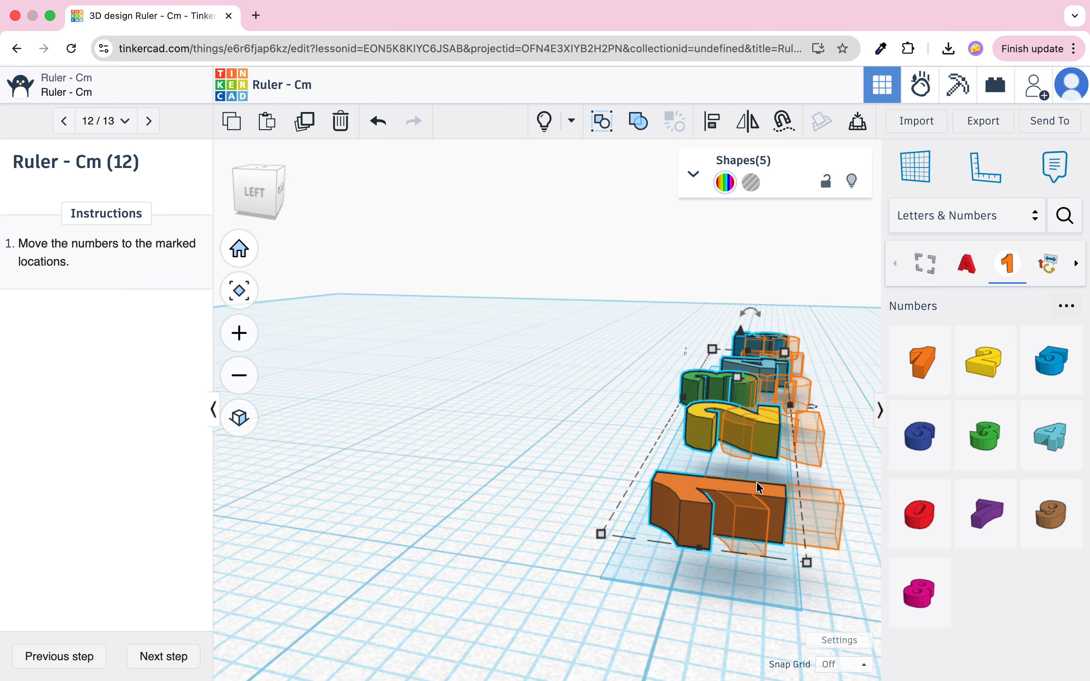
pyautogui.moveTo(757, 481); pyautogui.dragTo(504, 462, button='right')
pyautogui.click(422, 381)
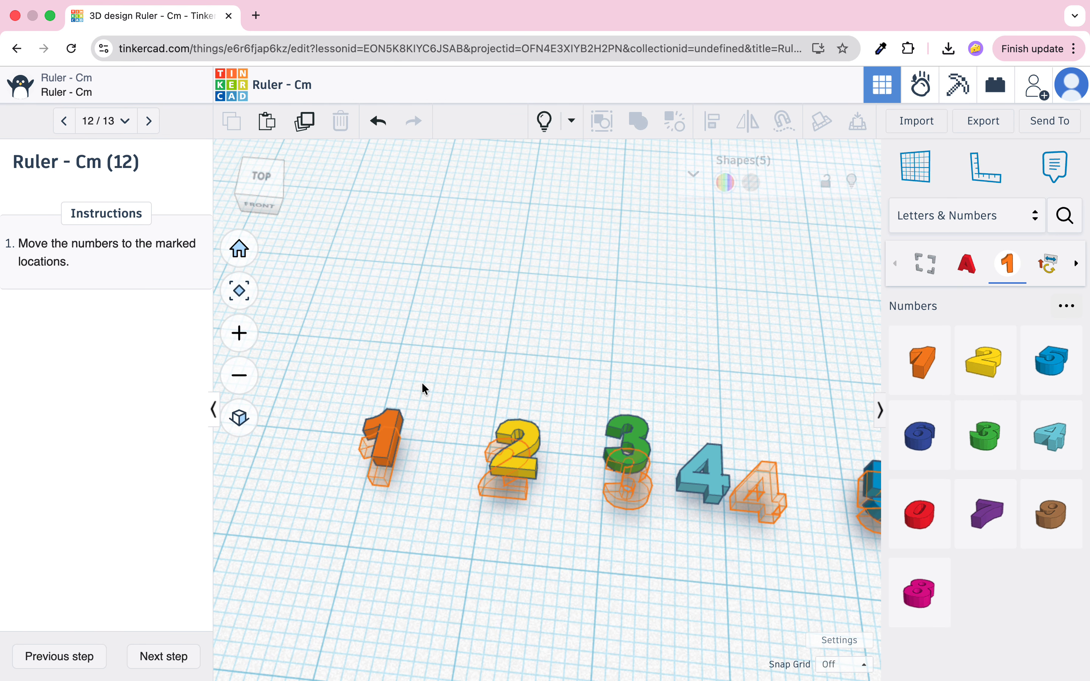
# - Move the raised 1 forward onto its orange outline
pyautogui.click(370, 442)
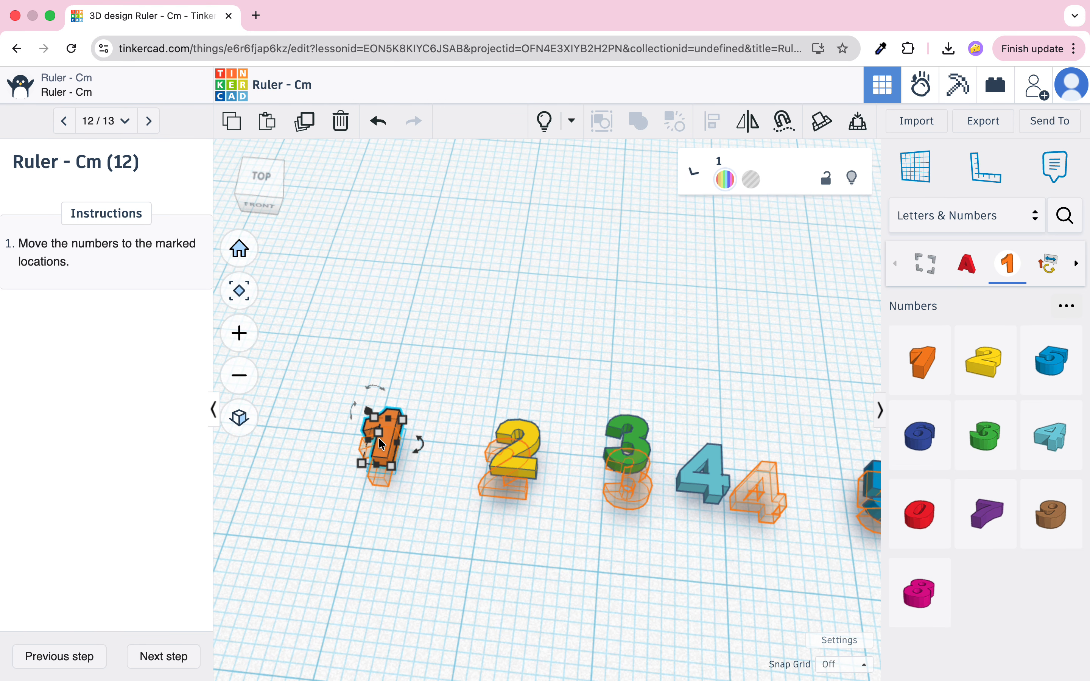
pyautogui.press('f')
pyautogui.moveTo(592, 421); pyautogui.dragTo(592, 605)
pyautogui.scroll(-10, 320, 397)
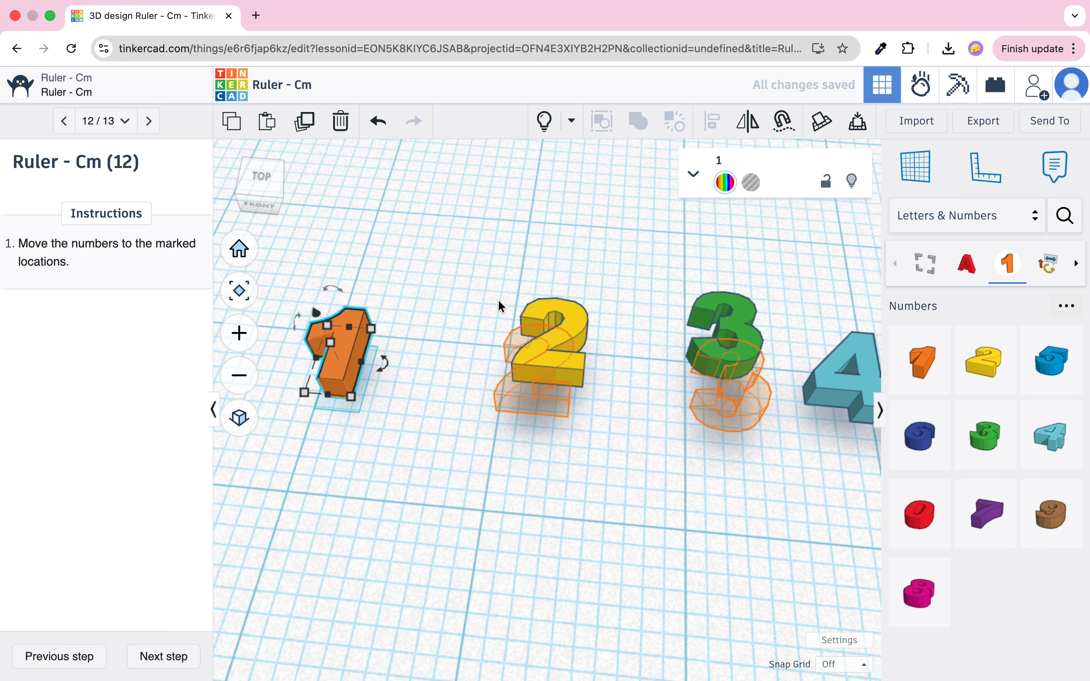
# - Move the raised 2 and 3 individually forward onto their orange outlines
pyautogui.moveTo(573, 334); pyautogui.dragTo(560, 361)
pyautogui.press('f')
pyautogui.moveTo(522, 464); pyautogui.dragTo(524, 487)
pyautogui.moveTo(679, 400); pyautogui.dragTo(271, 356, button='middle')
pyautogui.moveTo(740, 379); pyautogui.dragTo(788, 560)
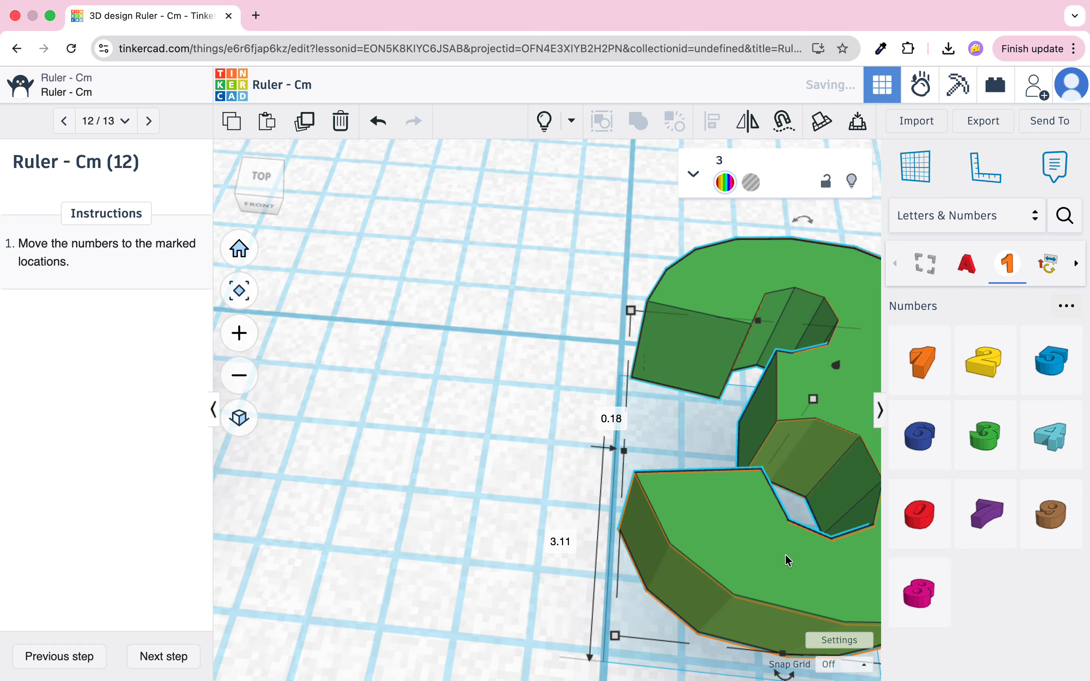
# - Move the raised 4 to the right onto its orange outline and fine-tune its position
pyautogui.moveTo(578, 393); pyautogui.dragTo(380, 365, button='middle')
pyautogui.moveTo(665, 388); pyautogui.dragTo(349, 345, button='middle')
pyautogui.moveTo(522, 359); pyautogui.dragTo(984, 523)
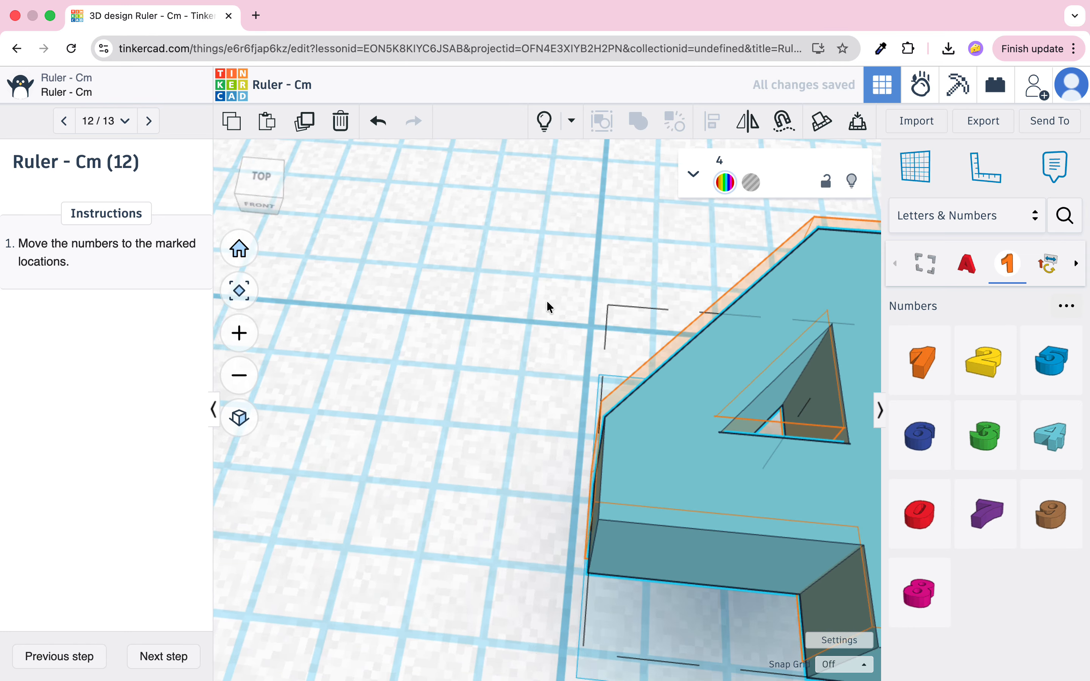
pyautogui.moveTo(547, 307); pyautogui.dragTo(347, 285, button='middle')
pyautogui.moveTo(604, 457); pyautogui.dragTo(602, 444)
pyautogui.moveTo(602, 444); pyautogui.dragTo(695, 452, button='right')
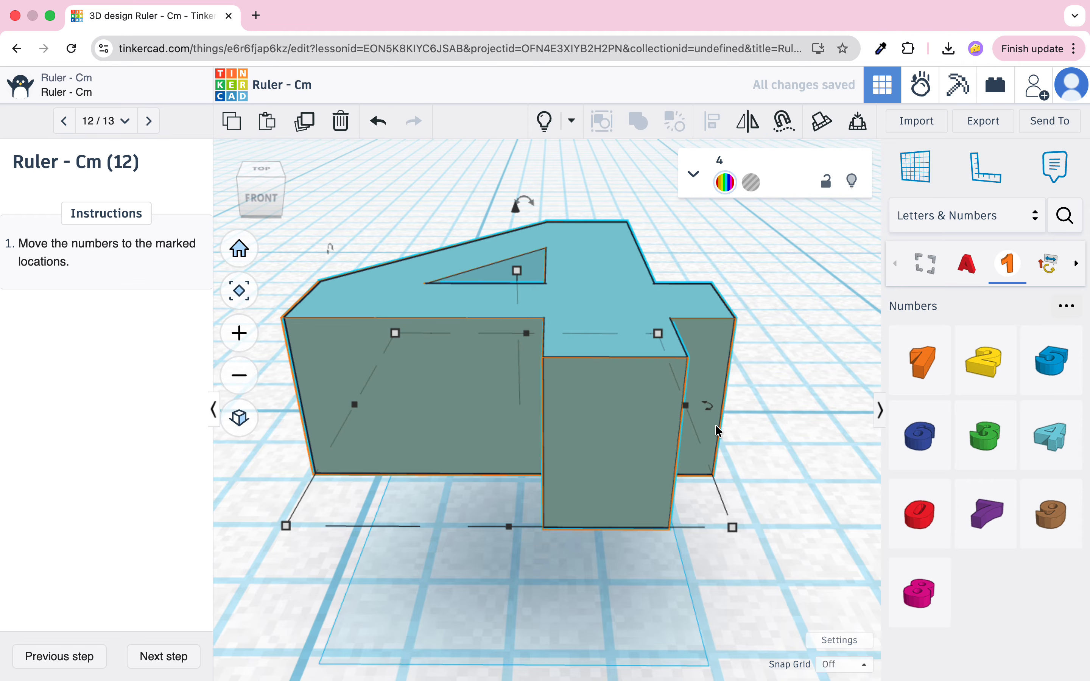
# - Move the raised 5 slightly left and forward onto its orange outline
pyautogui.scroll(-5, 718, 430)
pyautogui.moveTo(746, 419); pyautogui.dragTo(558, 423, button='middle')
pyautogui.moveTo(752, 435); pyautogui.dragTo(736, 450)
pyautogui.press('f')
pyautogui.scroll(-10, 564, 409)
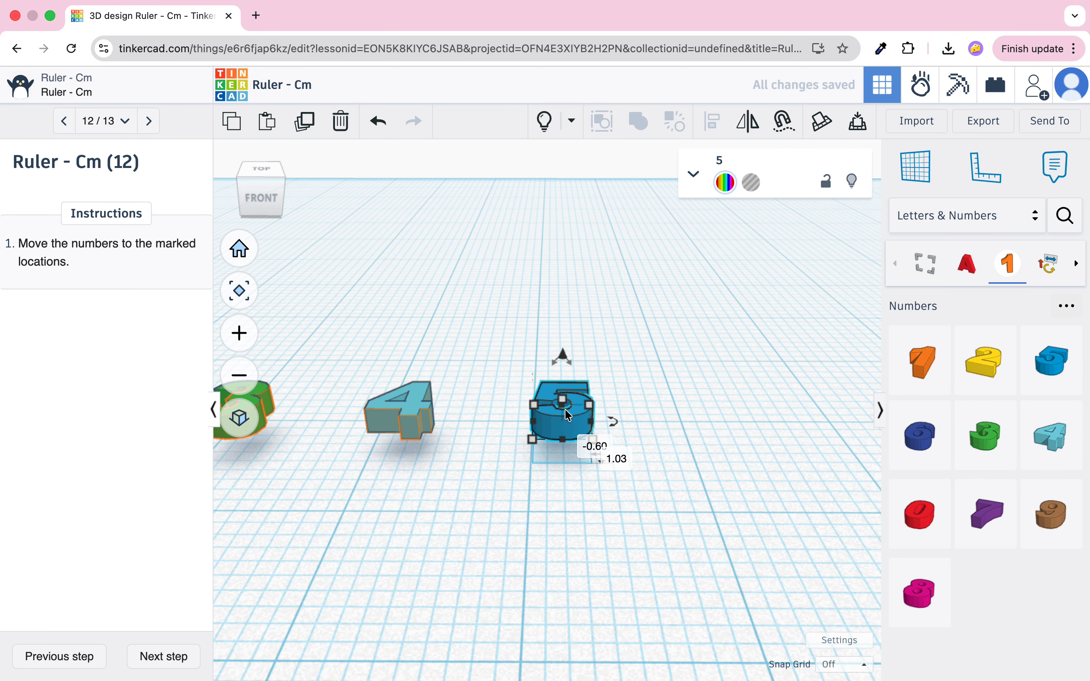
# - Advance to lesson step 13 and show all the hidden ruler parts together with the numbers
pyautogui.click(185, 655)
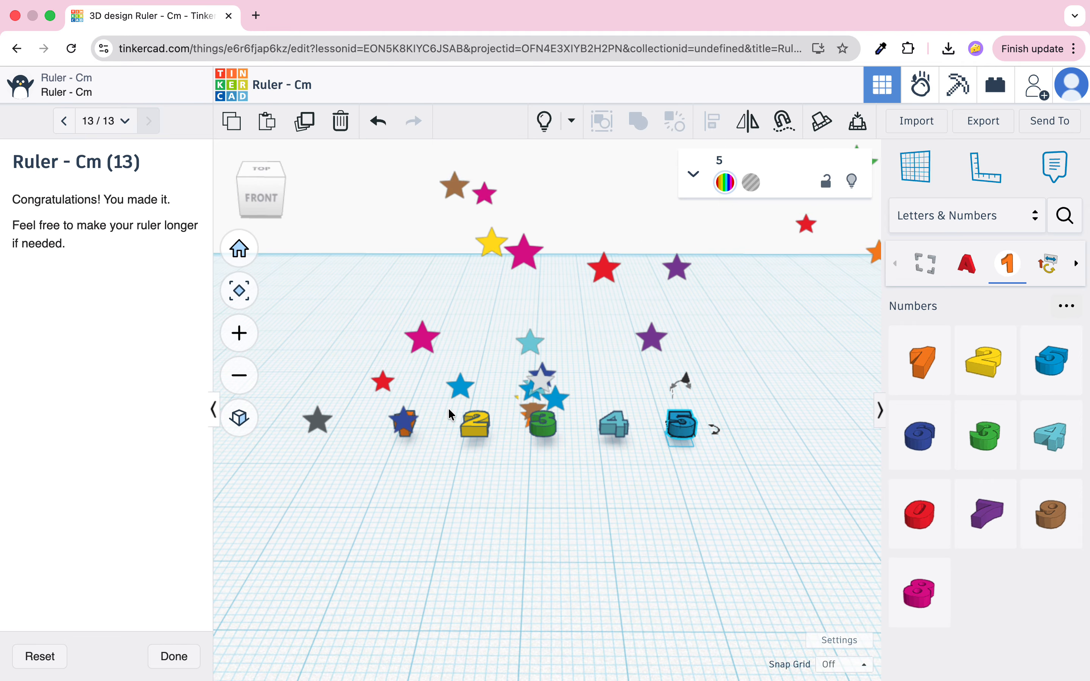
pyautogui.moveTo(331, 289); pyautogui.dragTo(729, 500)
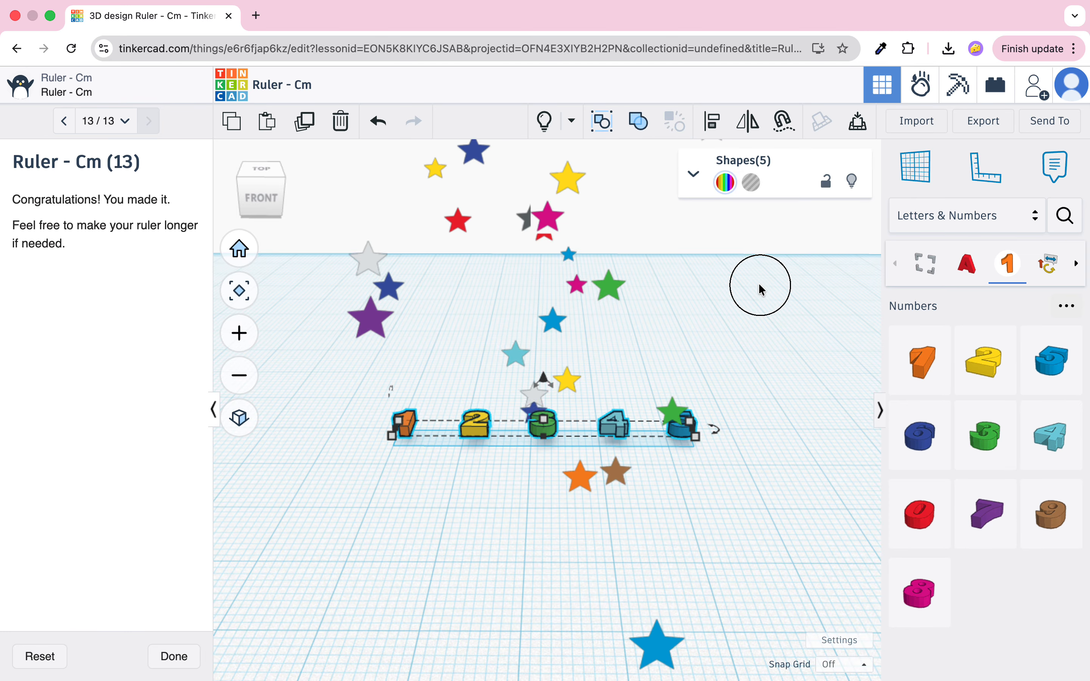
pyautogui.click(760, 288)
pyautogui.click(545, 121)
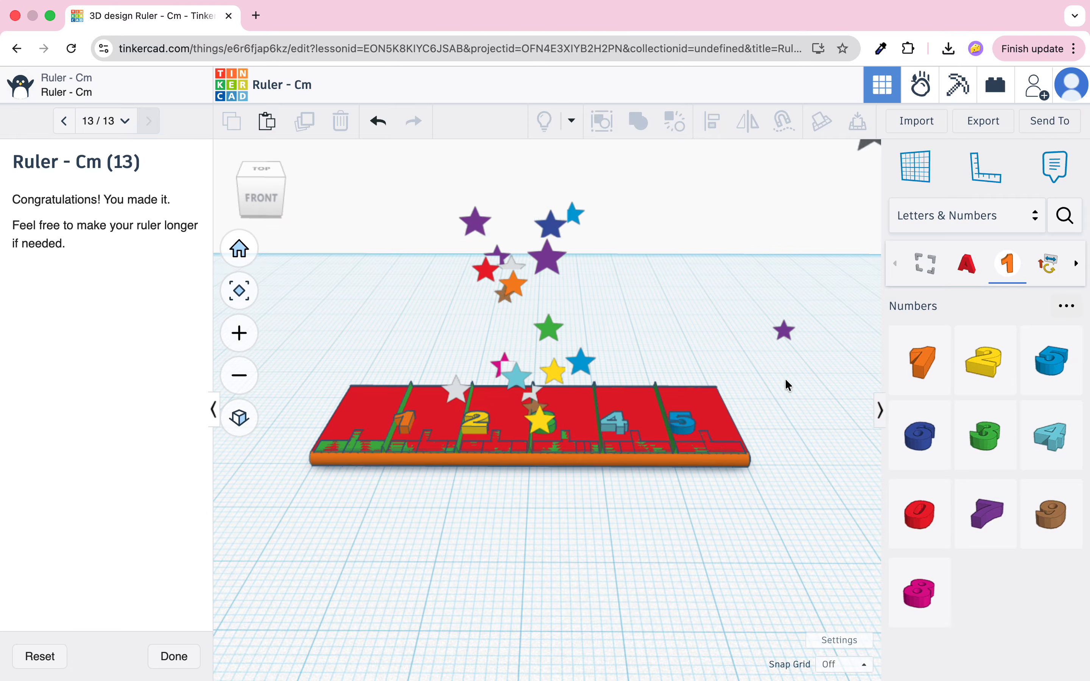
pyautogui.moveTo(785, 380); pyautogui.dragTo(782, 481, button='right')
pyautogui.moveTo(536, 468); pyautogui.dragTo(576, 505, button='middle')
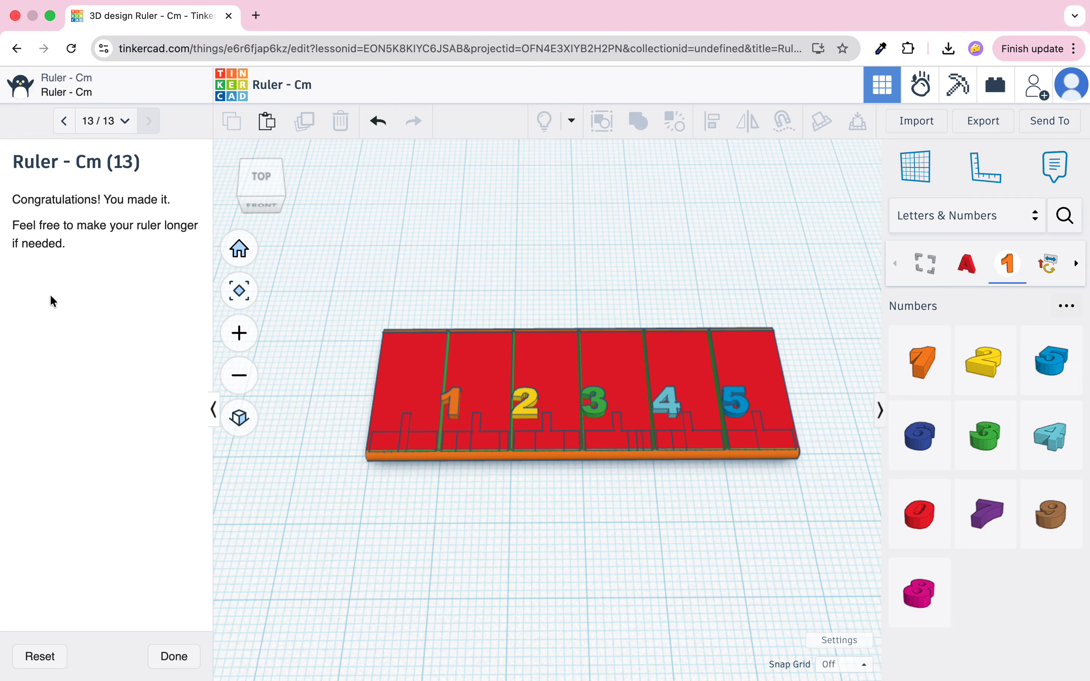
# - Return to lesson step 1 and compare the assembled ruler with the reference picture
pyautogui.click(101, 121)
pyautogui.click(115, 153)
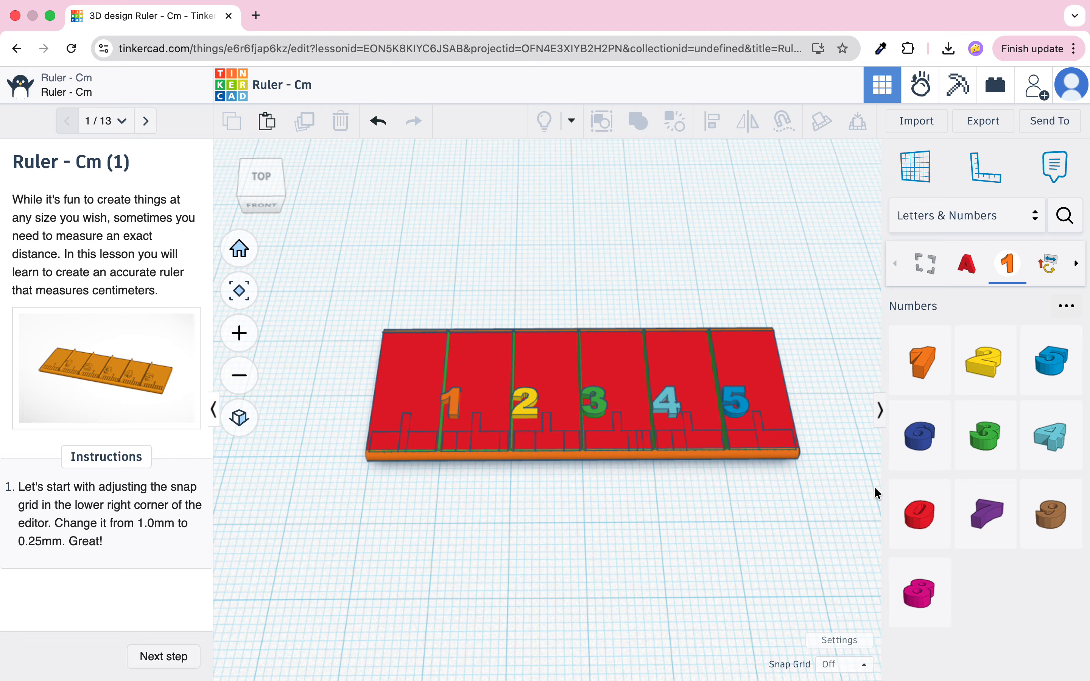
pyautogui.moveTo(850, 525); pyautogui.dragTo(690, 484, button='right')
pyautogui.scroll(2, 704, 444)
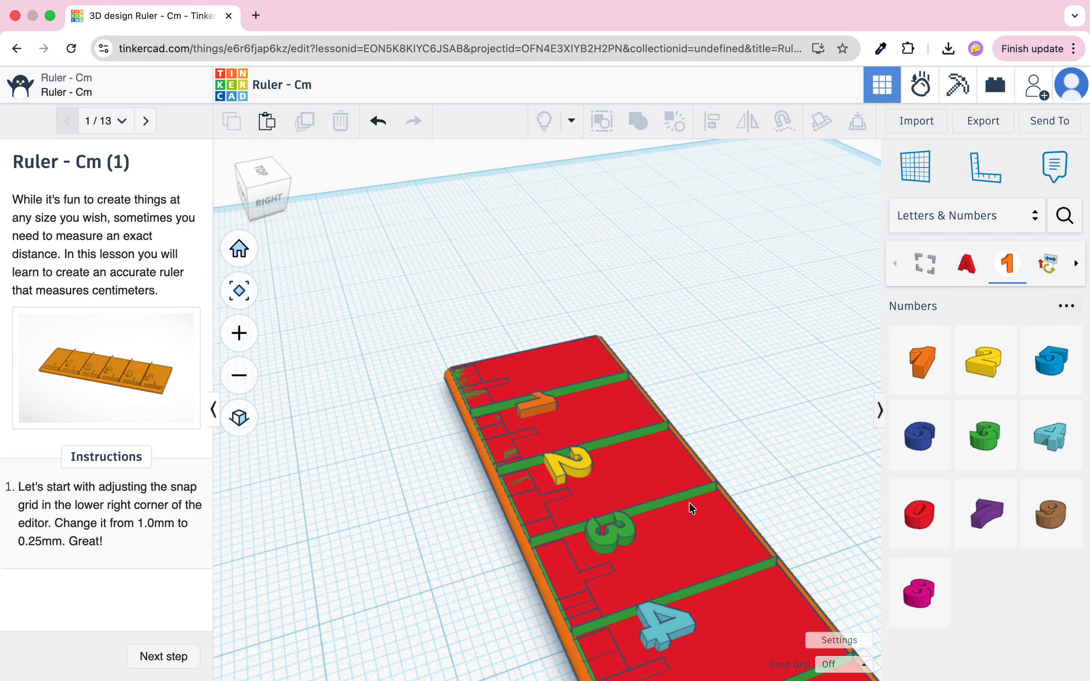
# - Turn the green group of centimetre and millimetre marks on the ruler into a hole
pyautogui.click(689, 485)
pyautogui.click(723, 449)
pyautogui.click(694, 499)
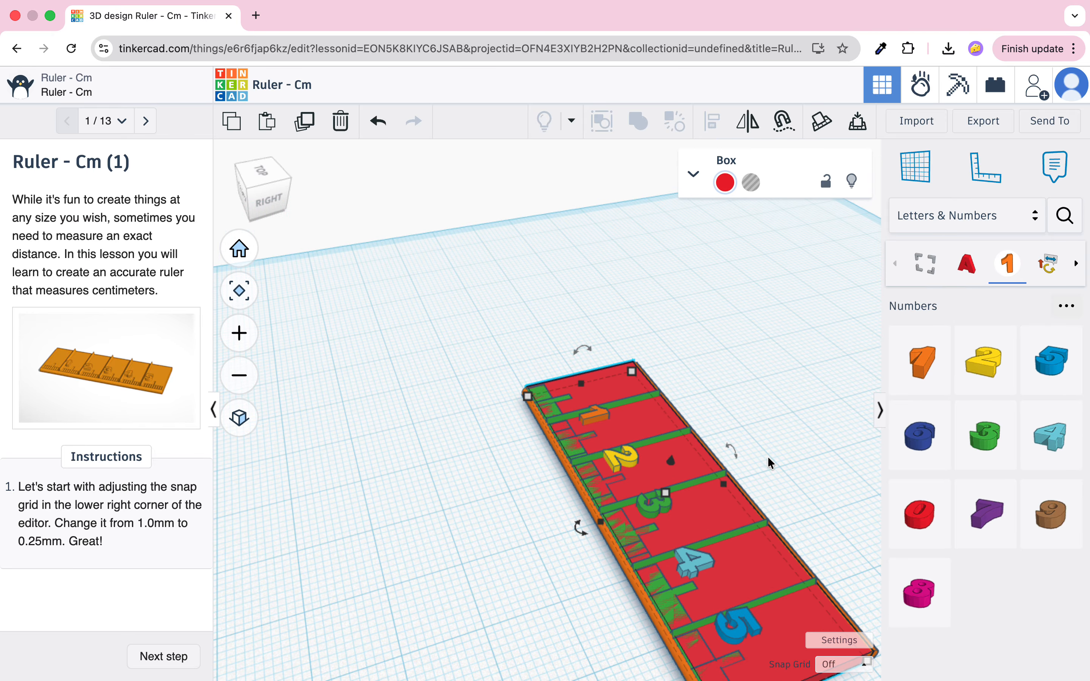
pyautogui.scroll(5, 769, 462)
pyautogui.click(730, 489)
pyautogui.moveTo(731, 489); pyautogui.dragTo(647, 402, button='right')
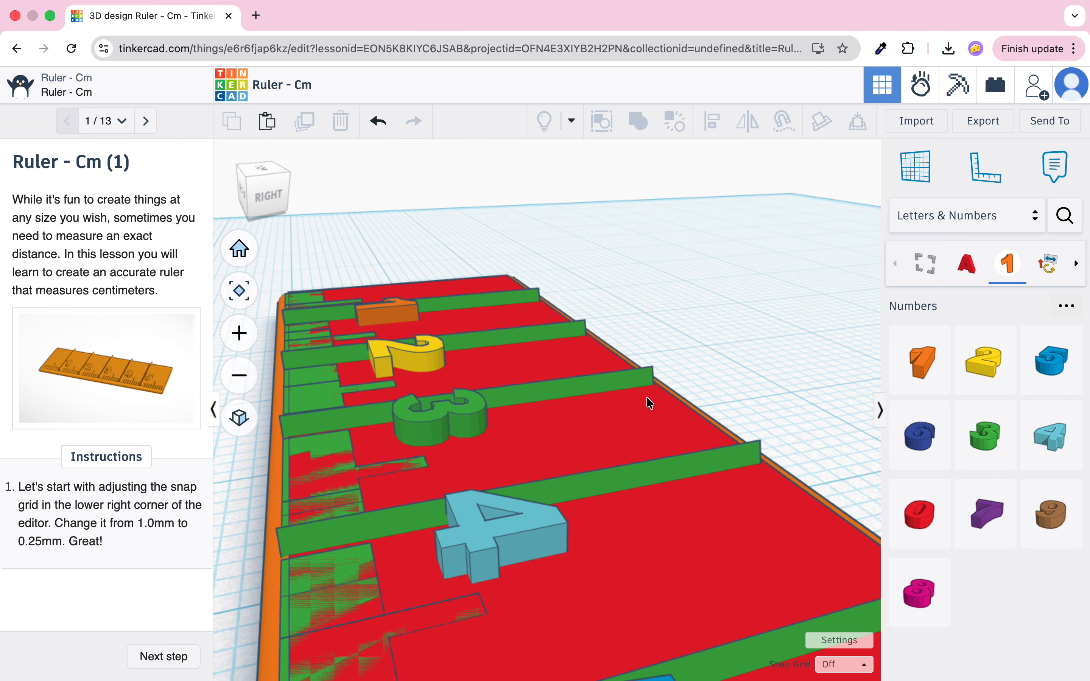
pyautogui.click(636, 370)
pyautogui.click(684, 371)
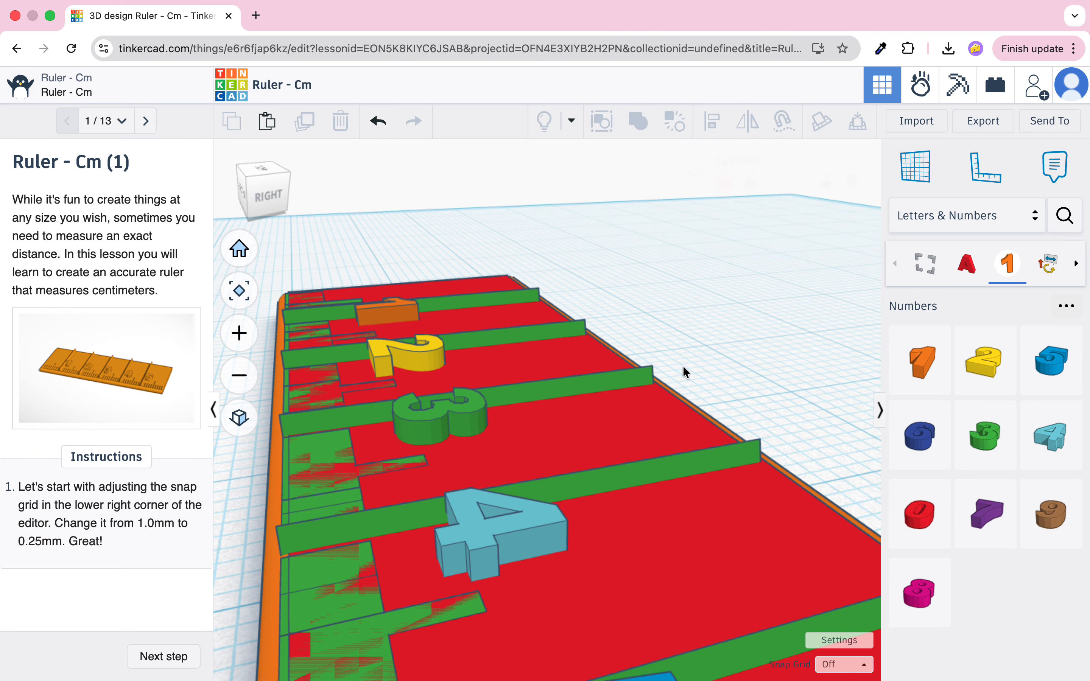
pyautogui.click(623, 382)
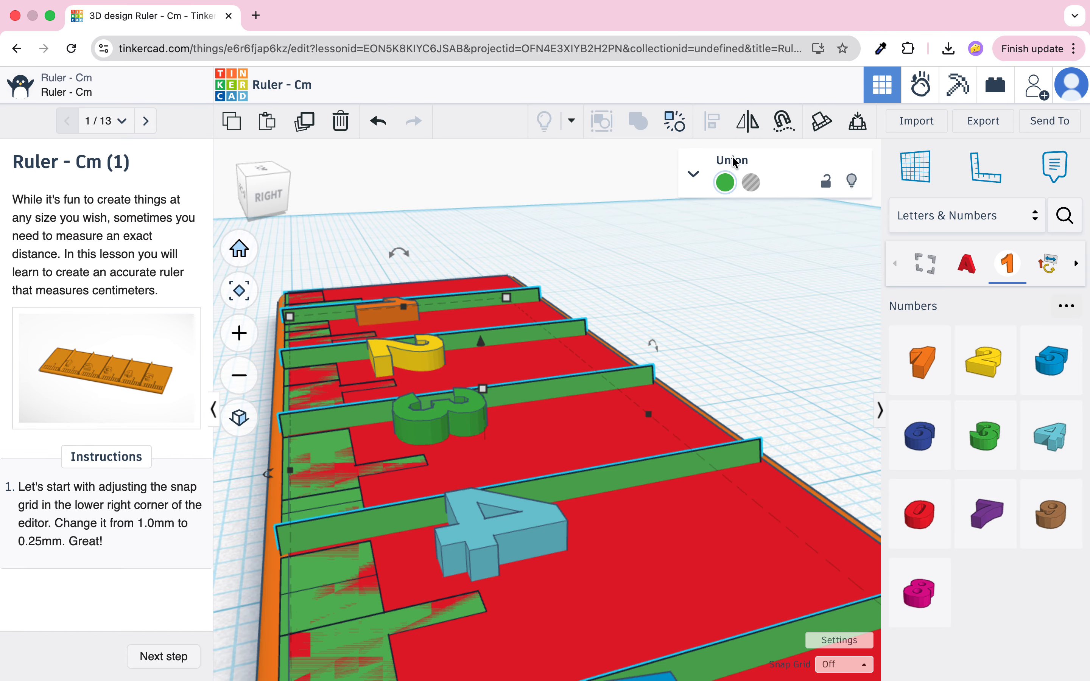
pyautogui.click(750, 184)
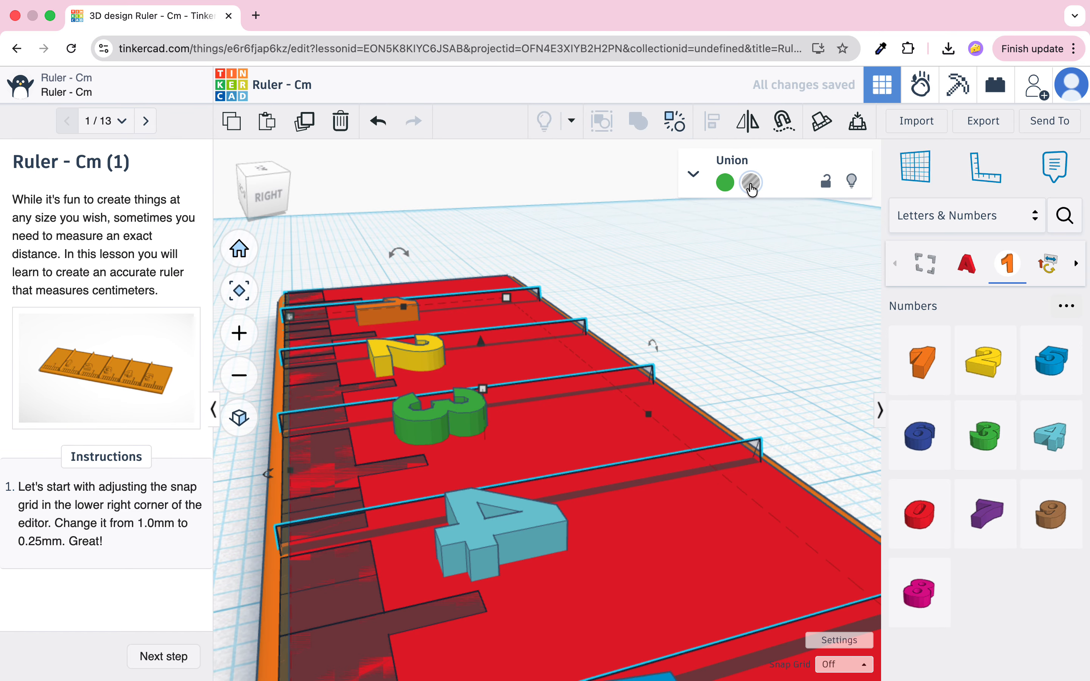
# - Group the base, hole marks and numbers into one ruler and recolour it in a single light orange
pyautogui.scroll(-10, 480, 332)
pyautogui.moveTo(477, 275); pyautogui.dragTo(559, 364, button='right')
pyautogui.scroll(-3, 559, 363)
pyautogui.moveTo(432, 215); pyautogui.dragTo(552, 238, button='middle')
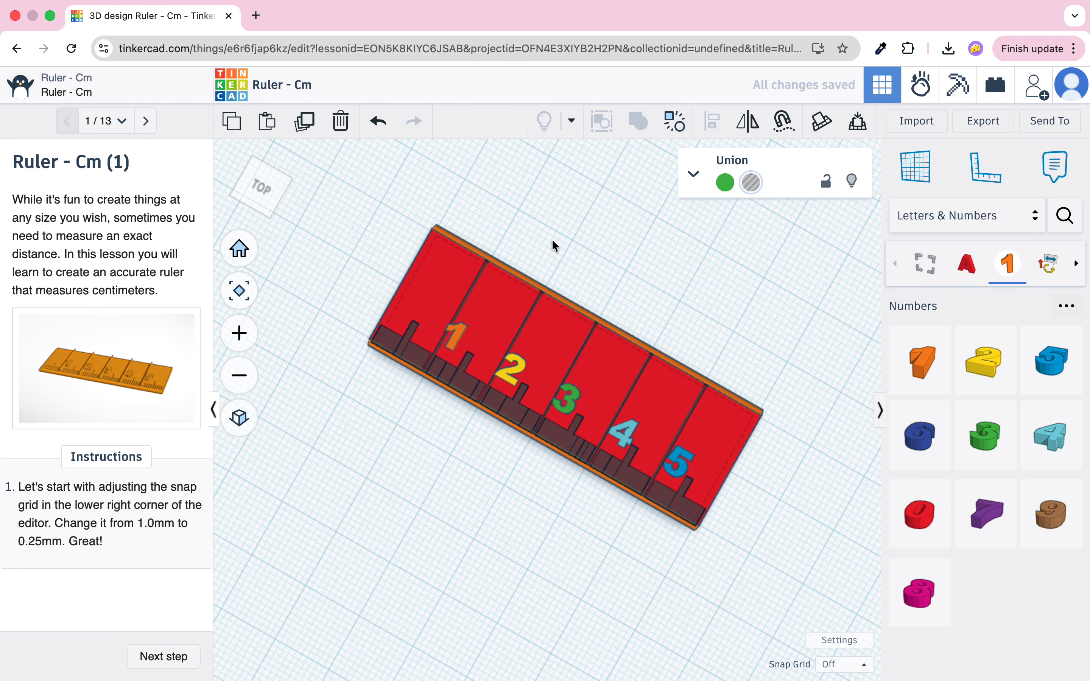
pyautogui.moveTo(352, 203); pyautogui.dragTo(835, 598)
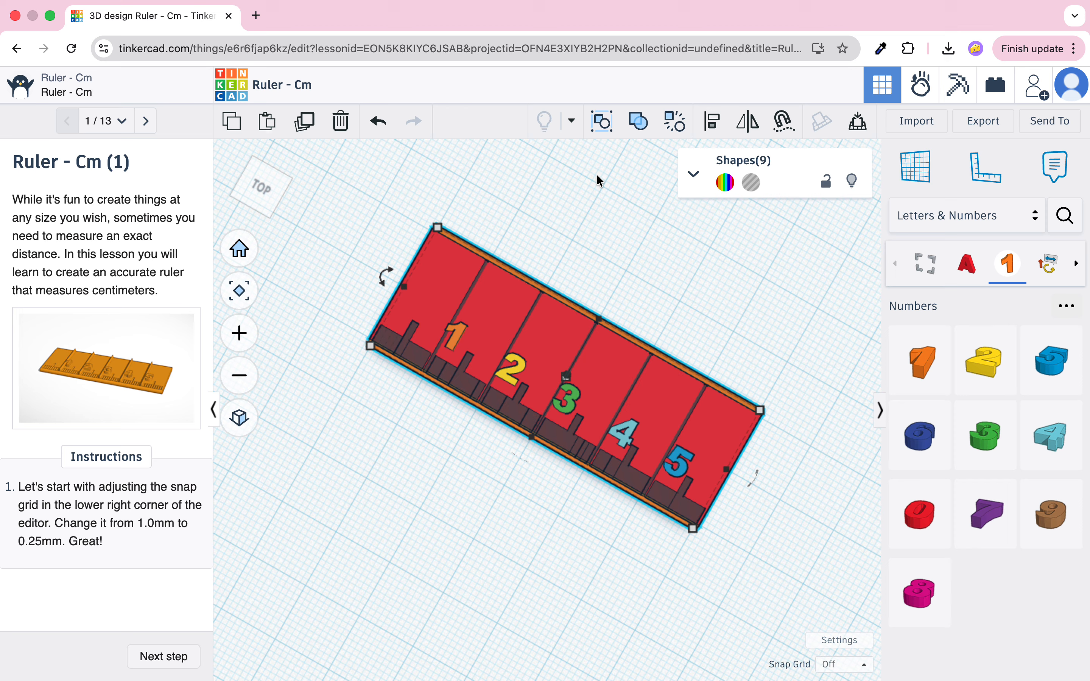
pyautogui.click(645, 124)
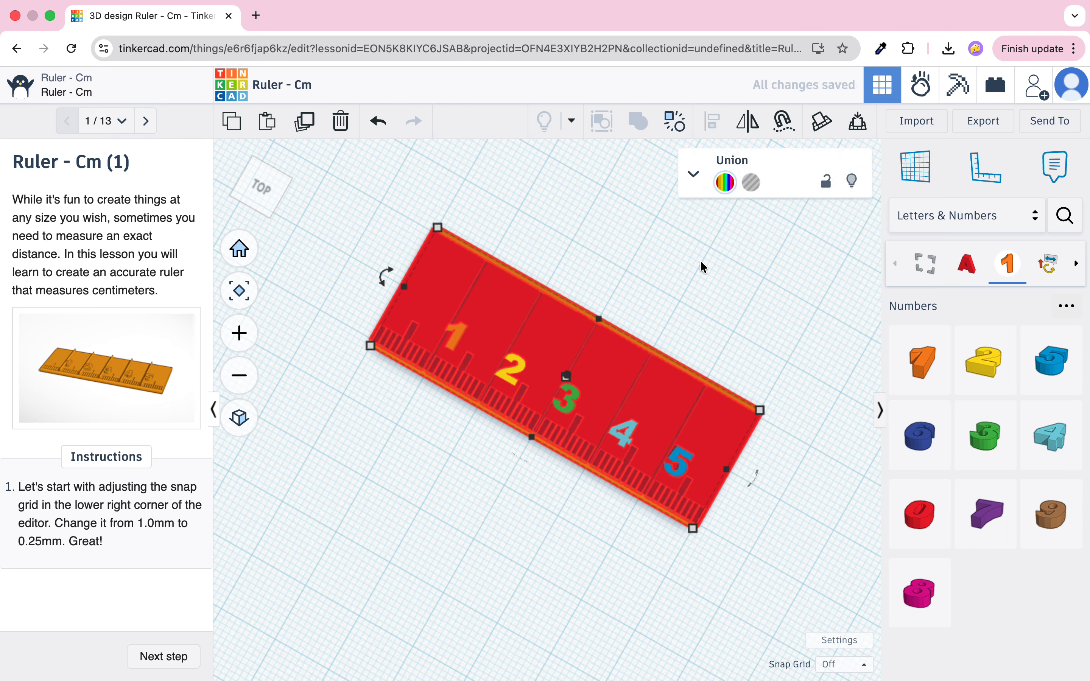
pyautogui.click(725, 183)
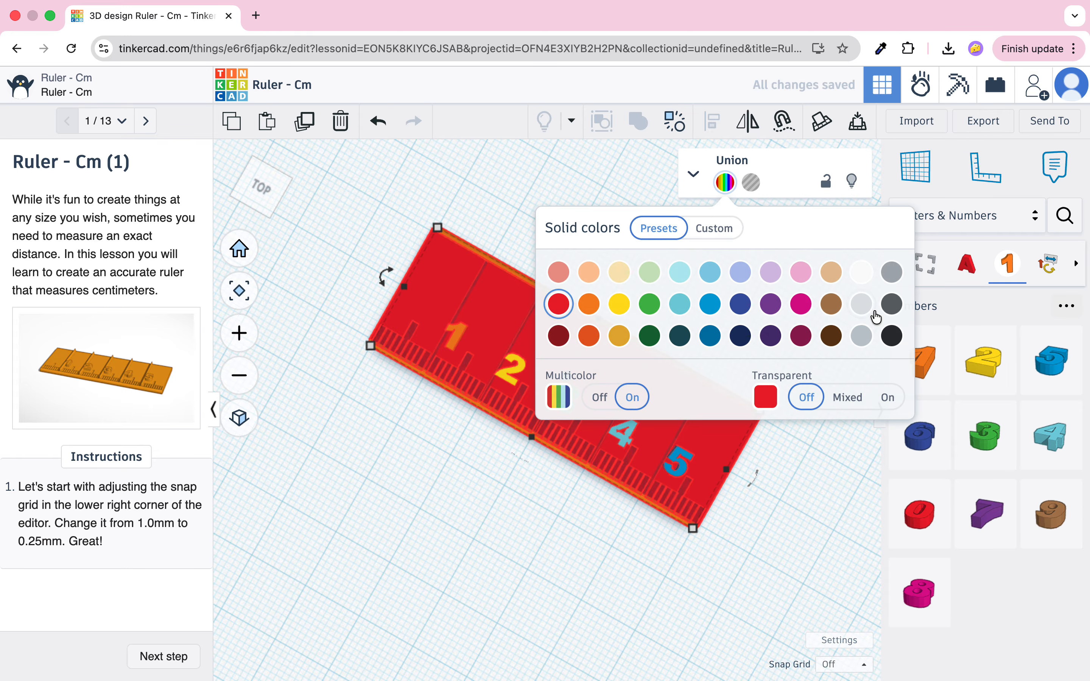
pyautogui.click(589, 272)
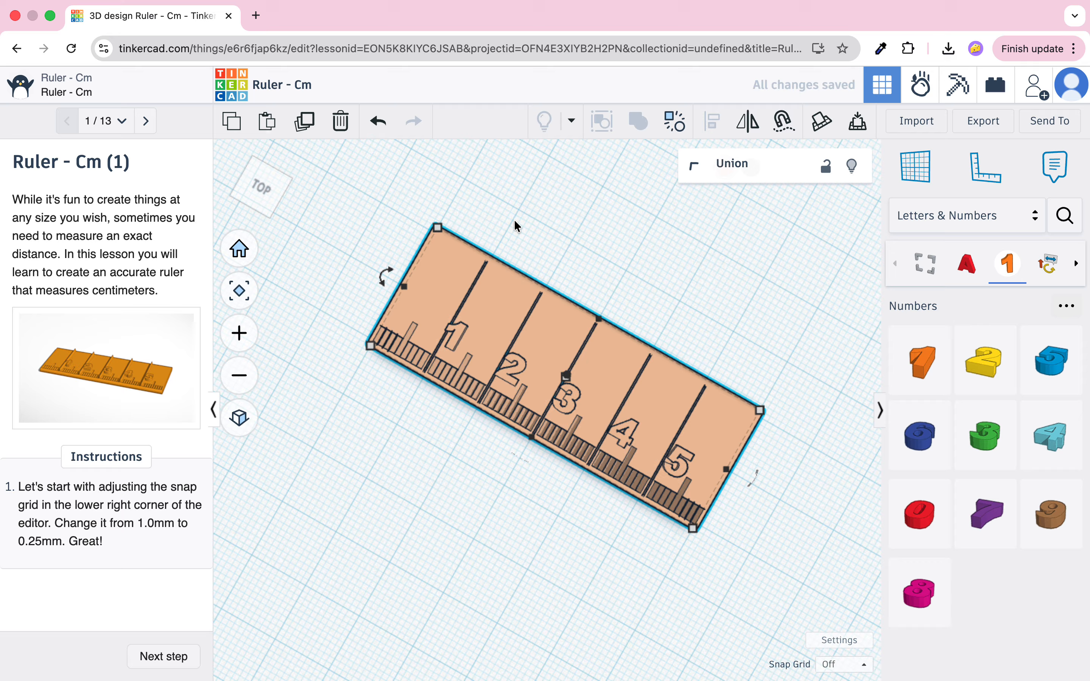
# - Examine the ruler's engraved marks and raised numbers up close and from several angles
pyautogui.scroll(5, 517, 438)
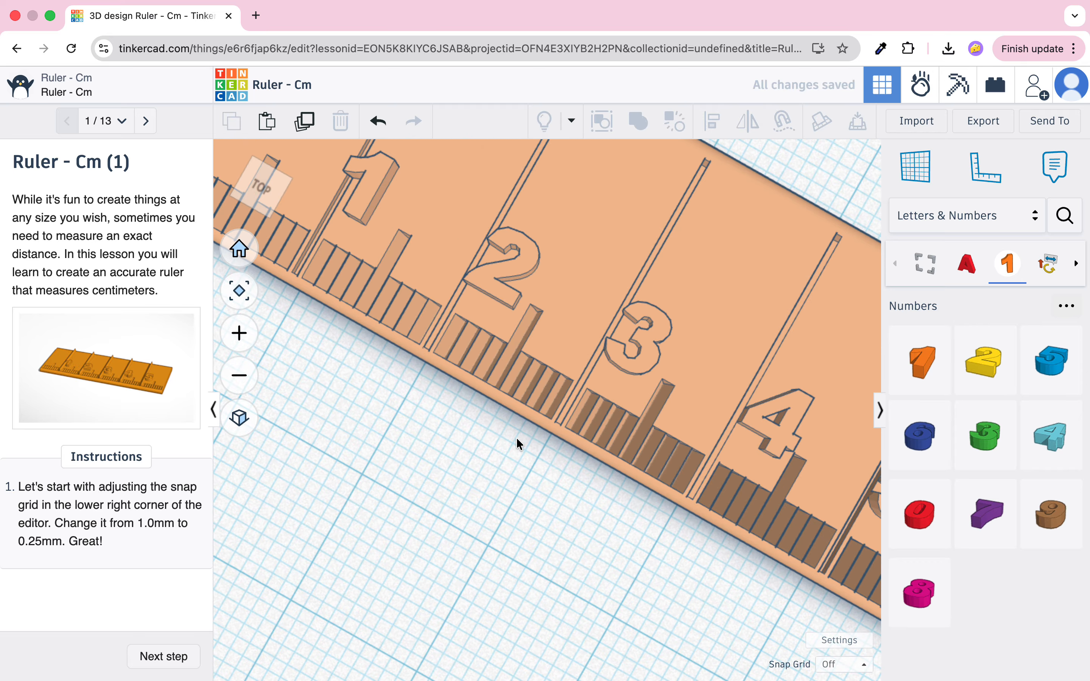
pyautogui.scroll(-4, 516, 437)
pyautogui.moveTo(528, 471); pyautogui.dragTo(591, 344, button='right')
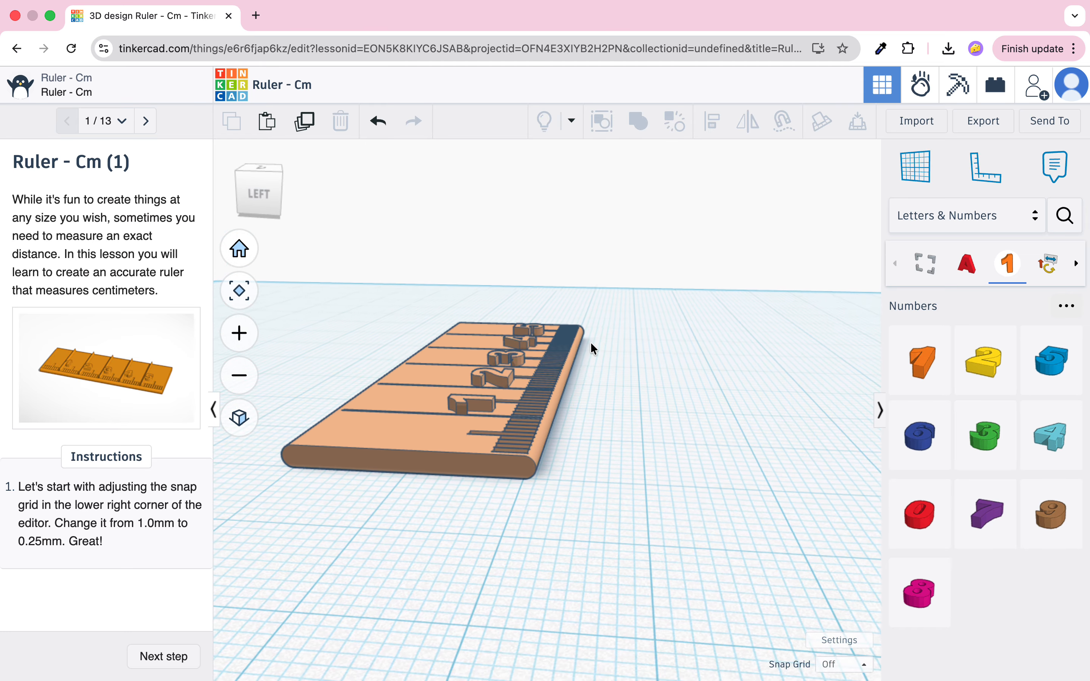
pyautogui.moveTo(449, 526); pyautogui.dragTo(668, 435, button='right')
pyautogui.scroll(5, 666, 429)
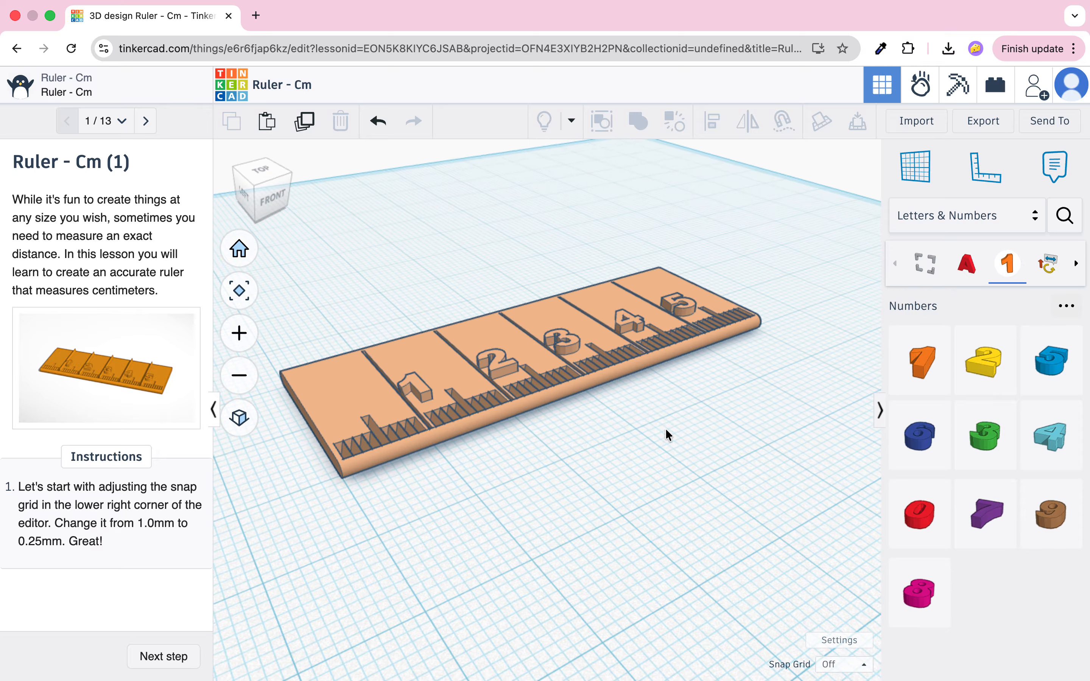
pyautogui.scroll(-5, 680, 297)
pyautogui.moveTo(458, 383); pyautogui.dragTo(659, 470, button='right')
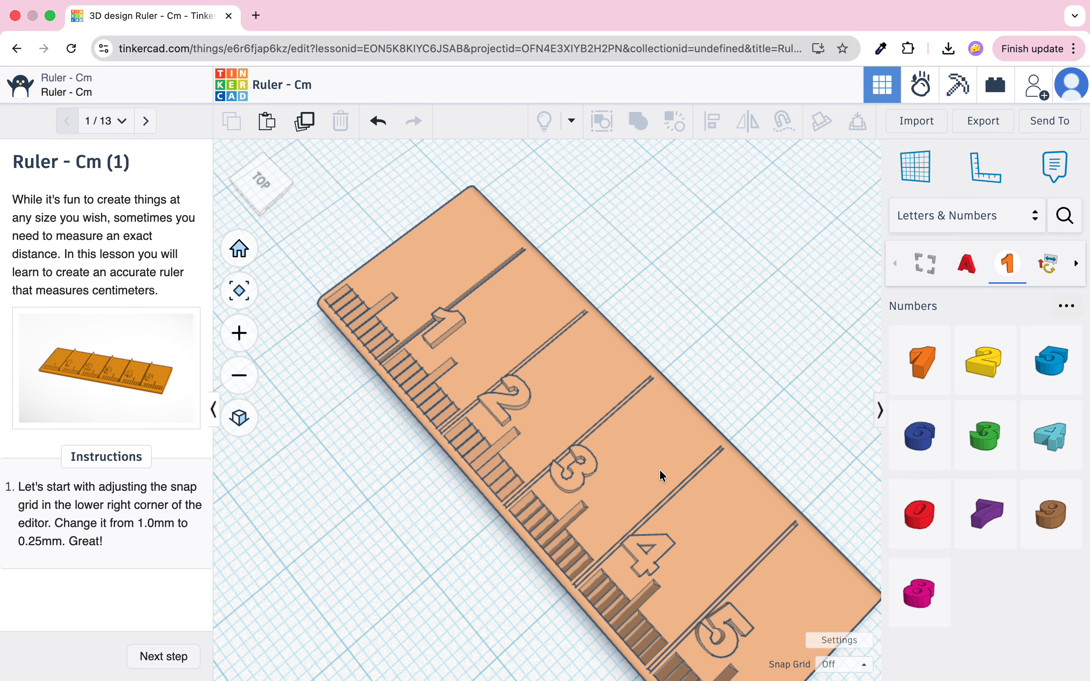